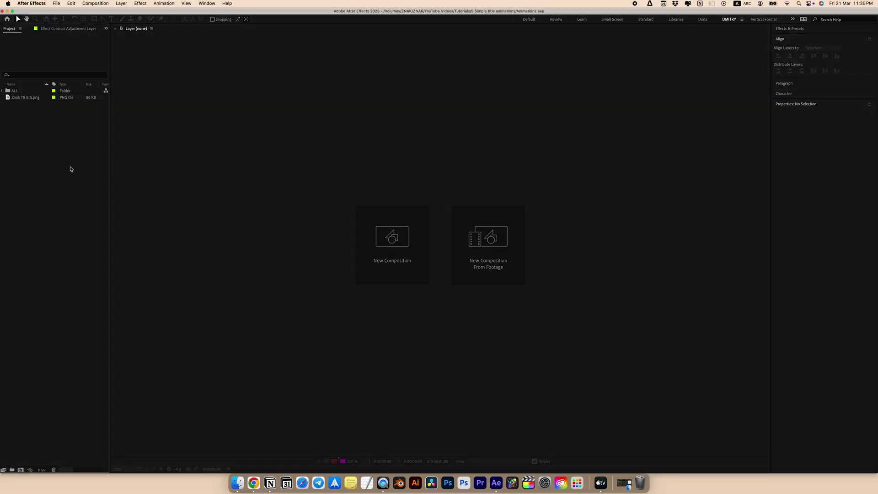
# Create a 3840x2160, 29.97 fps composition named Titles Animations.
pyautogui.click(399, 250)
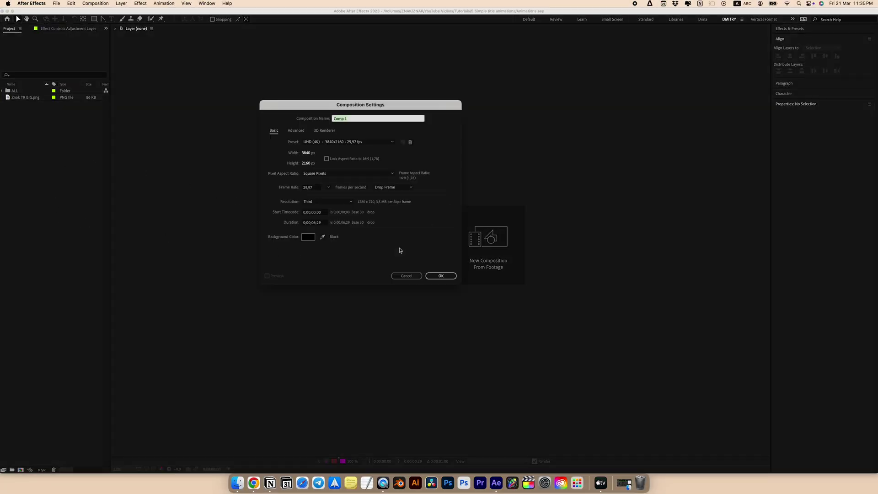
pyautogui.click(307, 153)
pyautogui.click(337, 151)
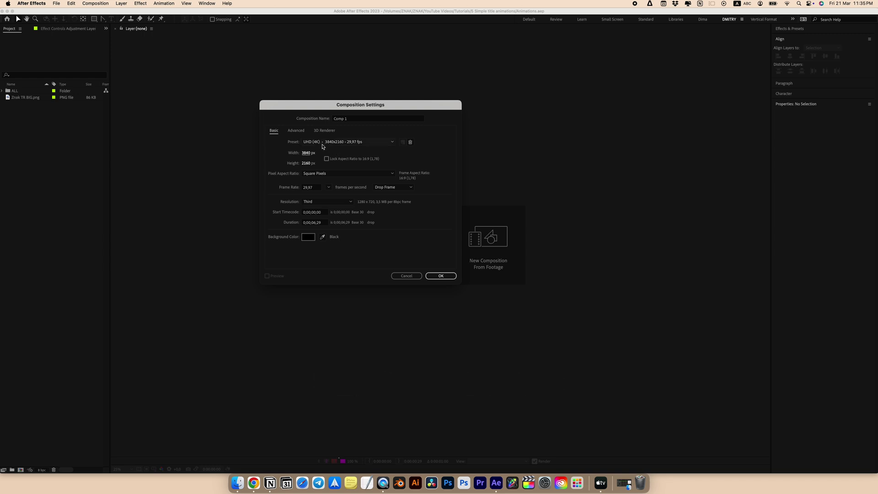
pyautogui.click(366, 120)
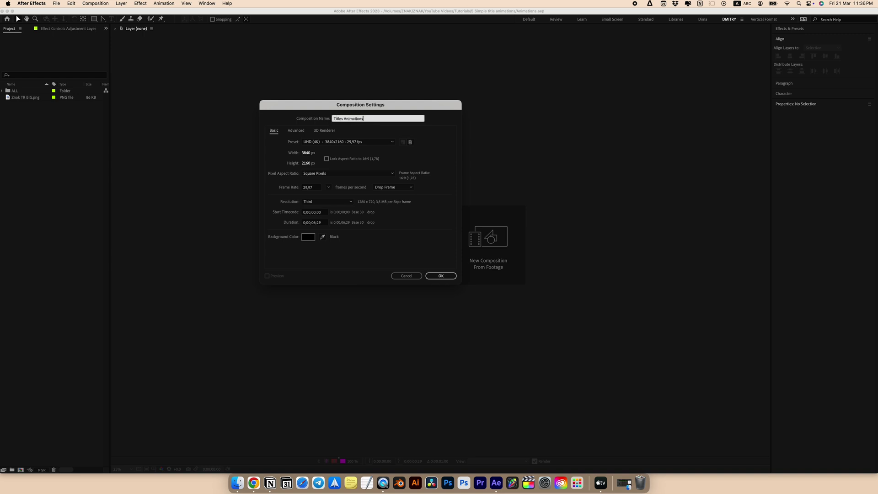
pyautogui.press('Return')
# Add the text "I'll show you 5 simple but very effective text animations for your video" and center it in the composition.
pyautogui.press('super+t')
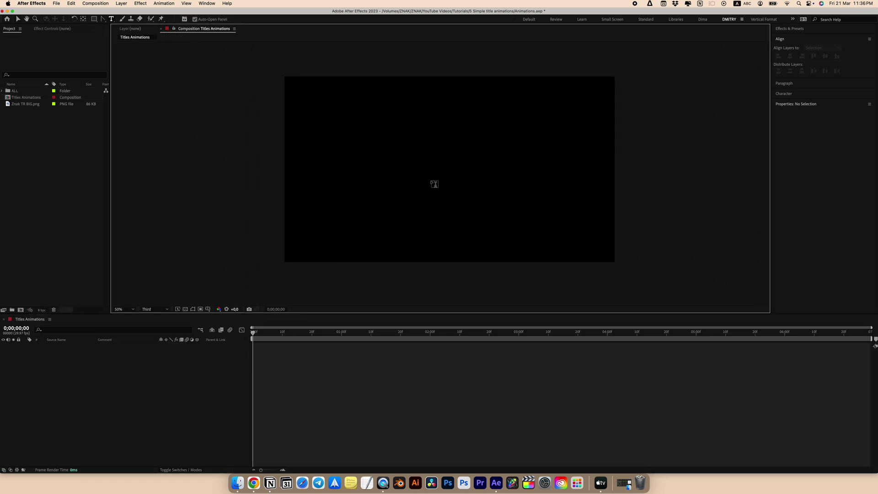
pyautogui.click(407, 175)
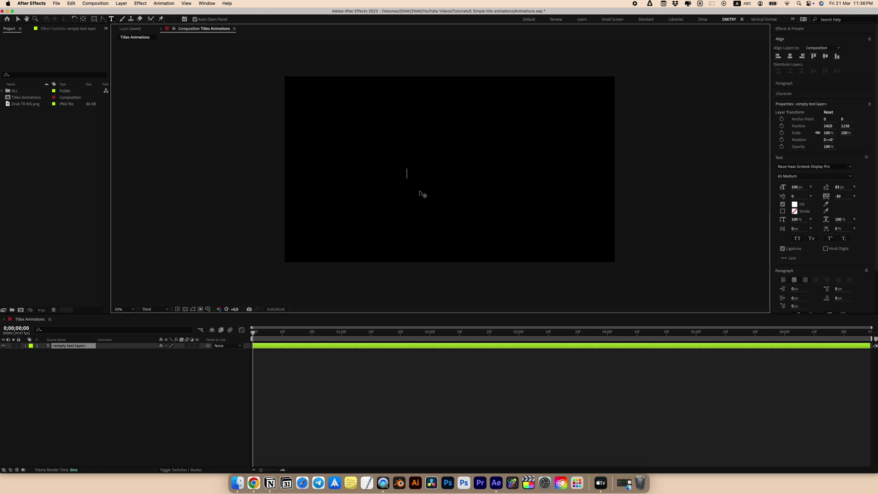
pyautogui.write("I'll show you 5 simple but very effective text animations for your video")
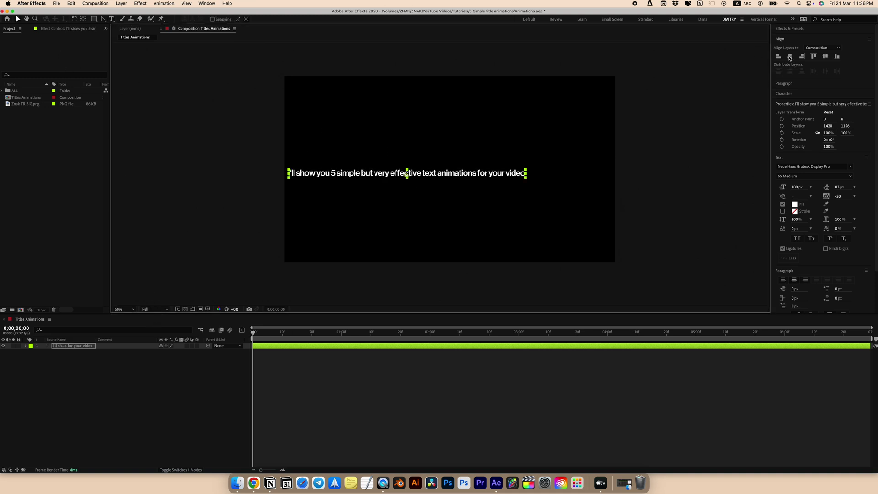
pyautogui.click(790, 57)
pyautogui.click(825, 56)
pyautogui.click(548, 161)
pyautogui.click(473, 170)
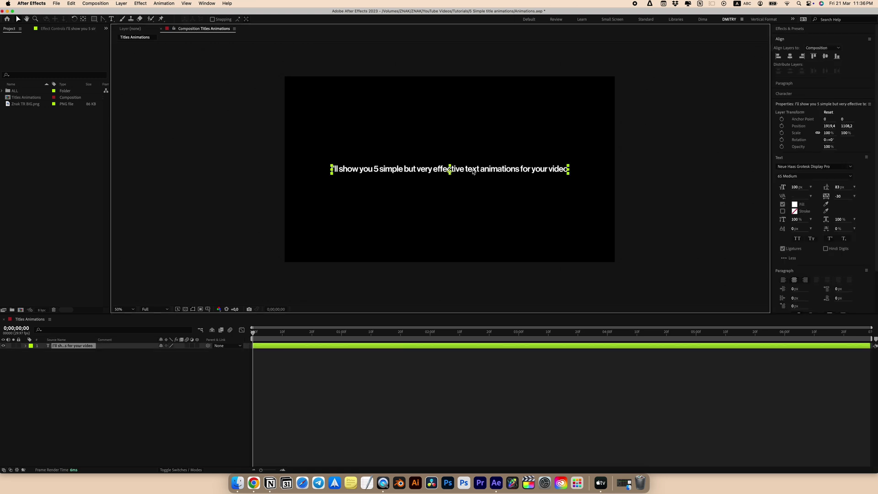
pyautogui.click(843, 167)
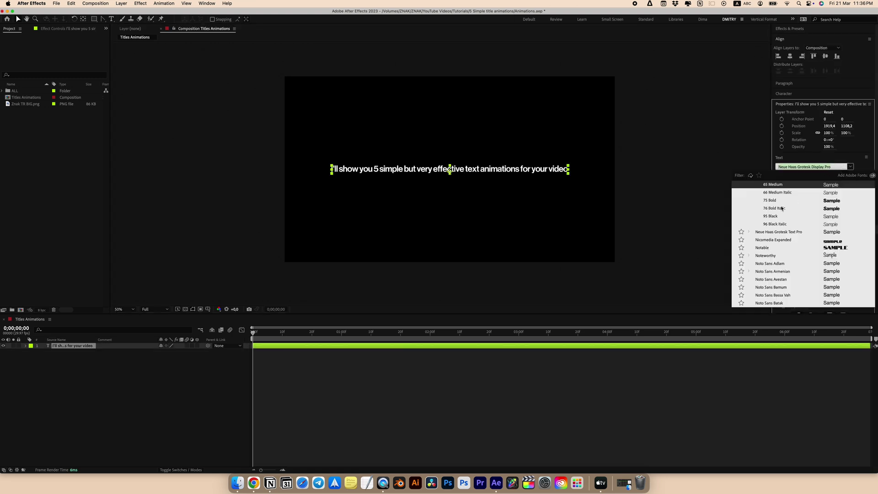
pyautogui.click(840, 162)
pyautogui.click(791, 105)
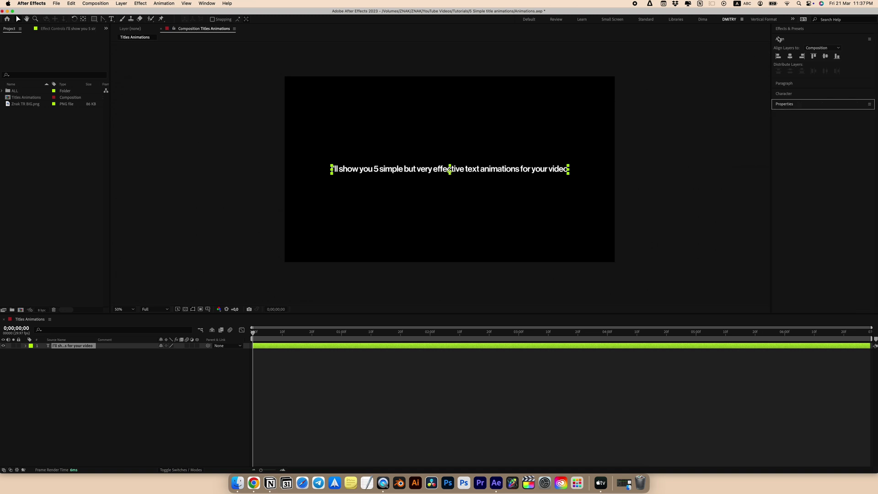
# Align the text layer horizontally and vertically to the composition's center.
pyautogui.click(789, 56)
pyautogui.click(837, 57)
pyautogui.click(826, 56)
pyautogui.click(632, 150)
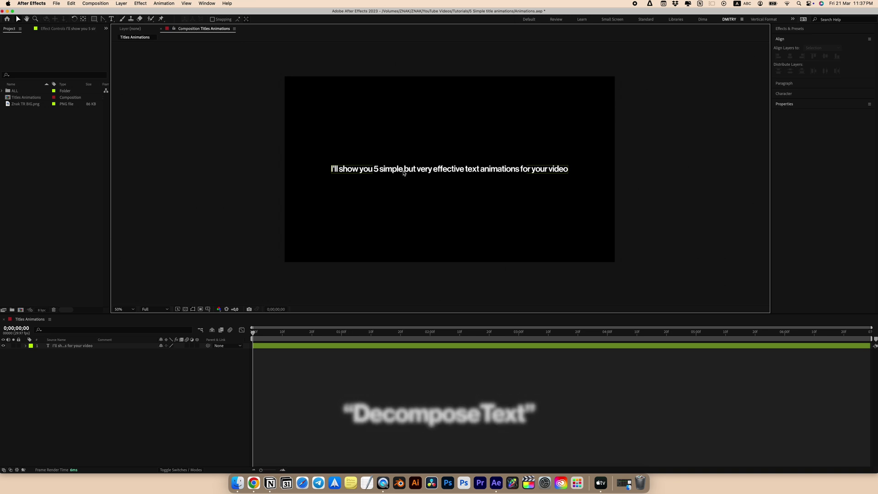
# Split the sentence into separate word layers with the DecomposeText script, using Words and Approx. position without expressions.
pyautogui.press('super+a')
pyautogui.click(207, 3)
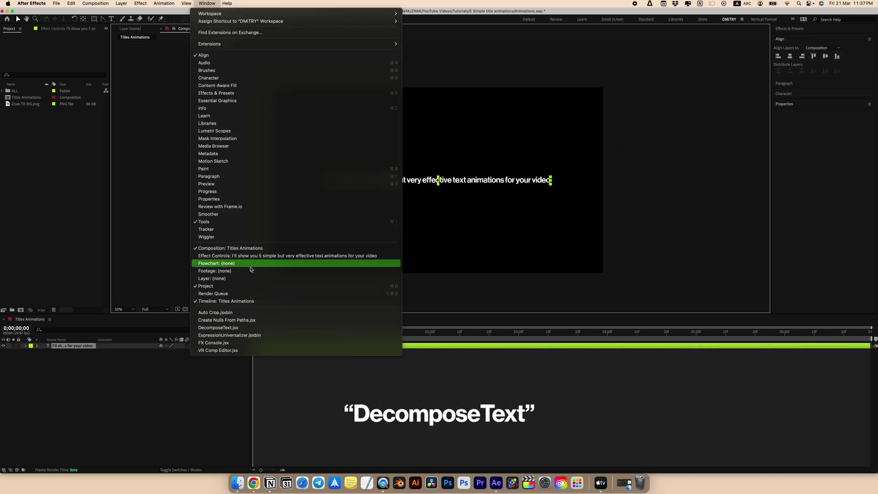
pyautogui.click(218, 328)
pyautogui.moveTo(642, 70)
pyautogui.mouseDown()
pyautogui.moveTo(627, 69)
pyautogui.moveTo(638, 78)
pyautogui.mouseUp()
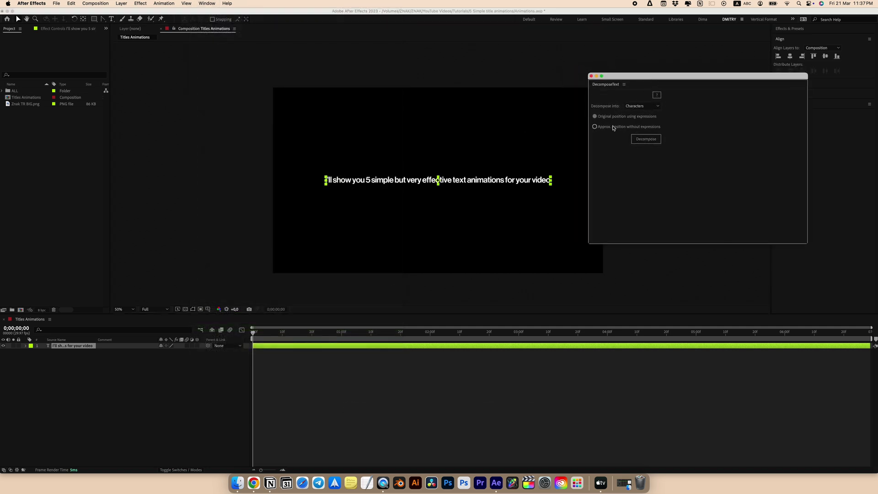
pyautogui.click(641, 106)
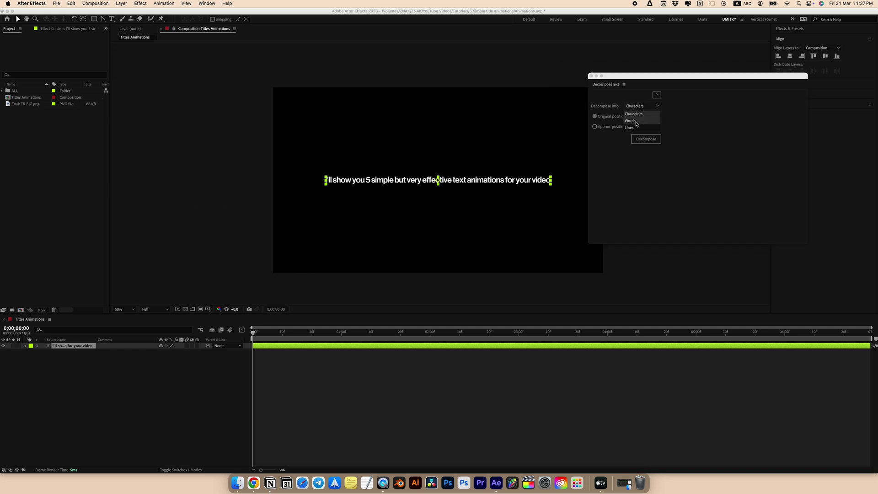
pyautogui.click(632, 118)
pyautogui.click(602, 128)
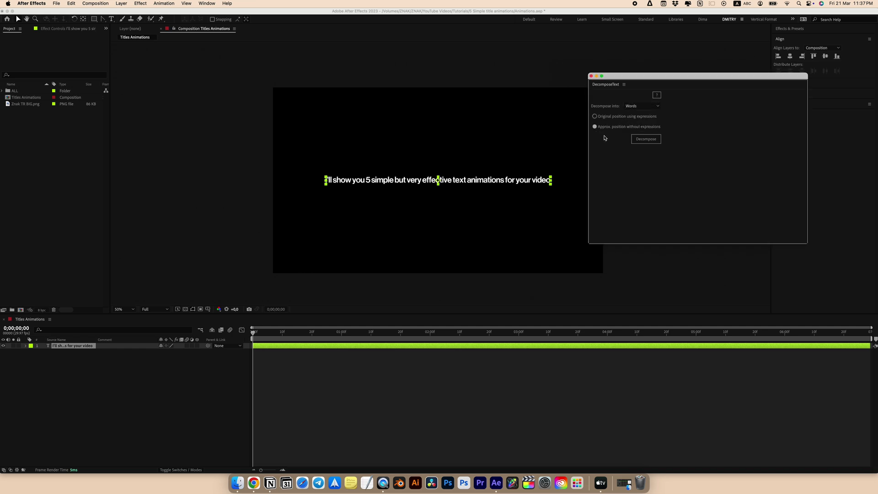
pyautogui.click(633, 140)
pyautogui.click(474, 149)
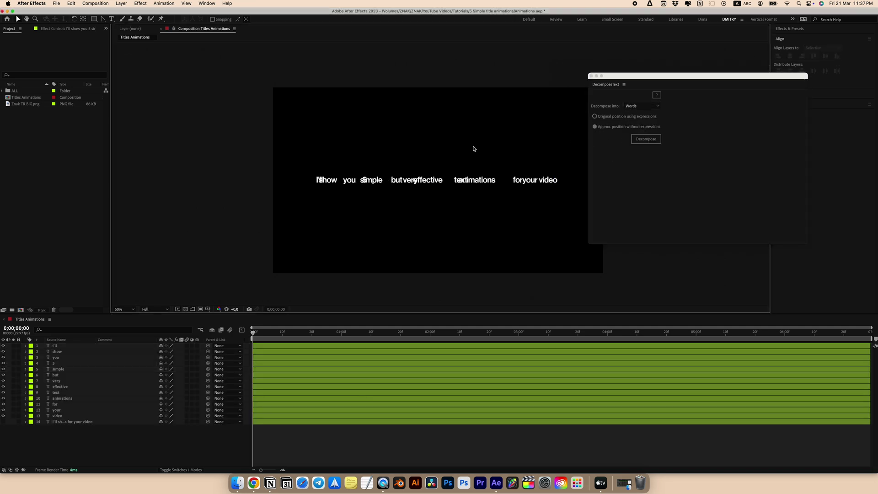
pyautogui.click(592, 76)
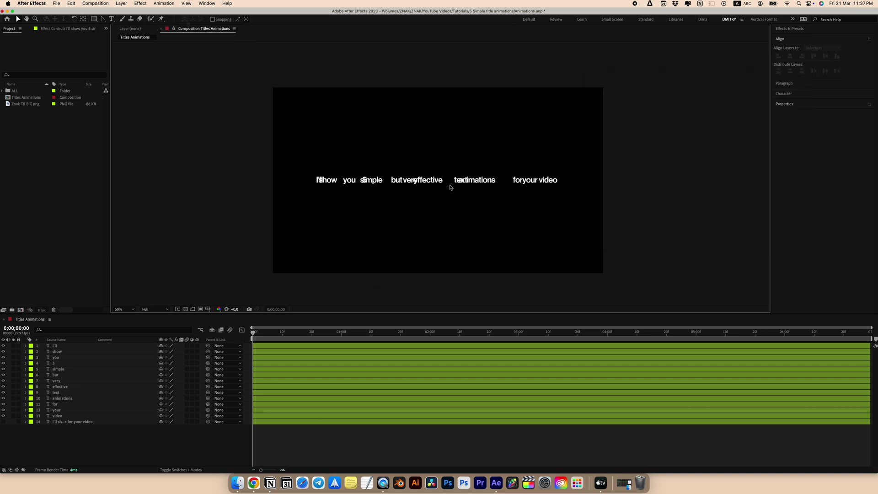
# Show the original full-sentence layer and fade it to 15% opacity as a positioning reference.
pyautogui.click(50, 351)
pyautogui.click(55, 369)
pyautogui.click(56, 393)
pyautogui.click(57, 416)
pyautogui.click(58, 422)
pyautogui.click(3, 422)
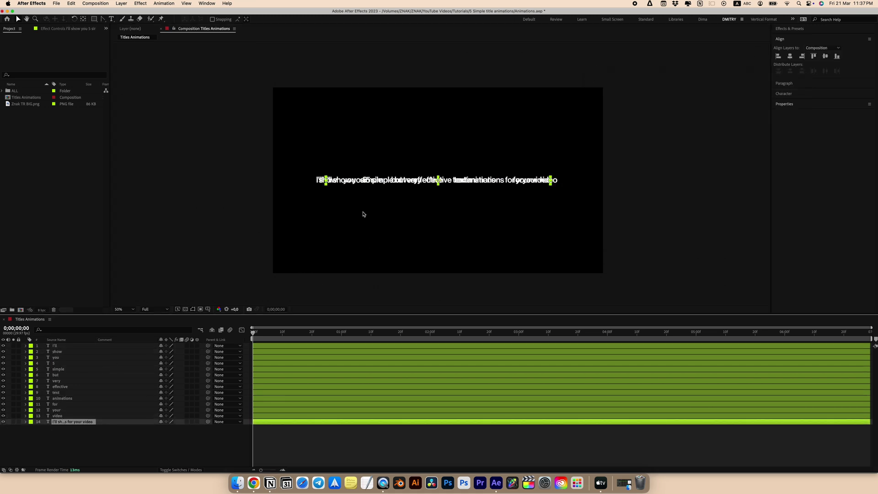
pyautogui.scroll(4, 360, 209)
pyautogui.press('v')
pyautogui.press('t')
pyautogui.moveTo(159, 431); pyautogui.dragTo(124, 428)
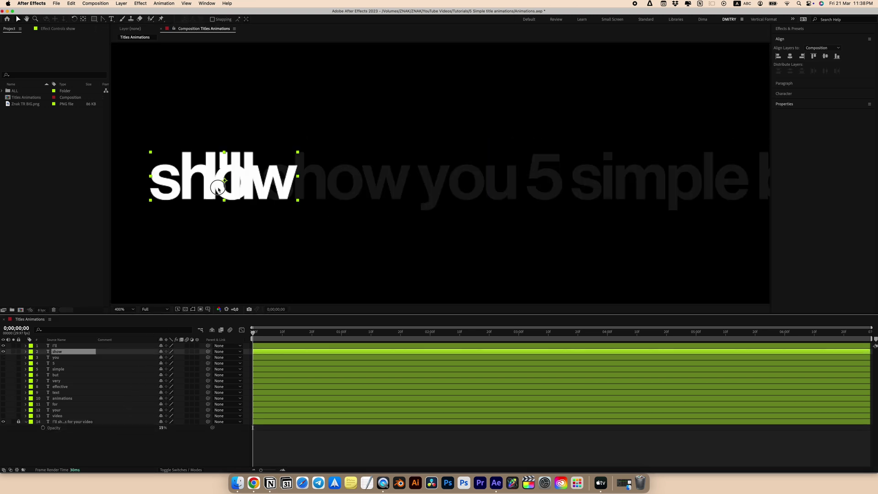
# Position the separate words over the faded reference sentence and delete the reference layer.
pyautogui.moveTo(219, 188); pyautogui.dragTo(330, 189)
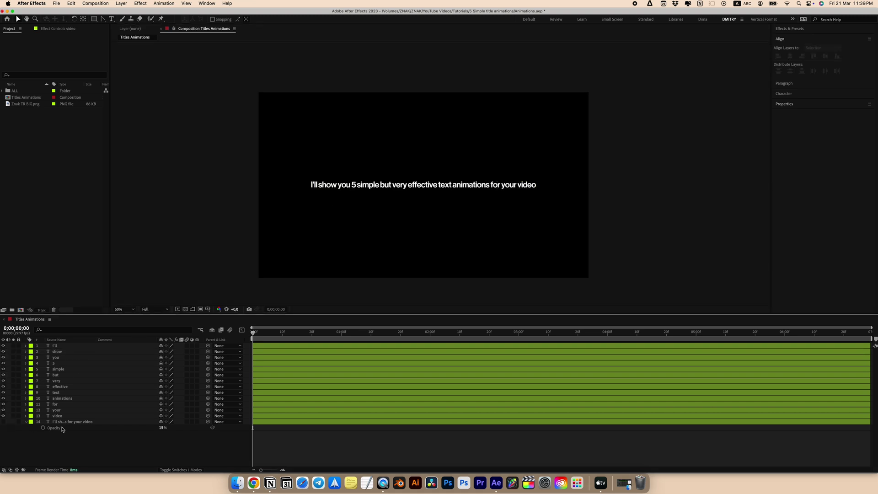
pyautogui.click(64, 422)
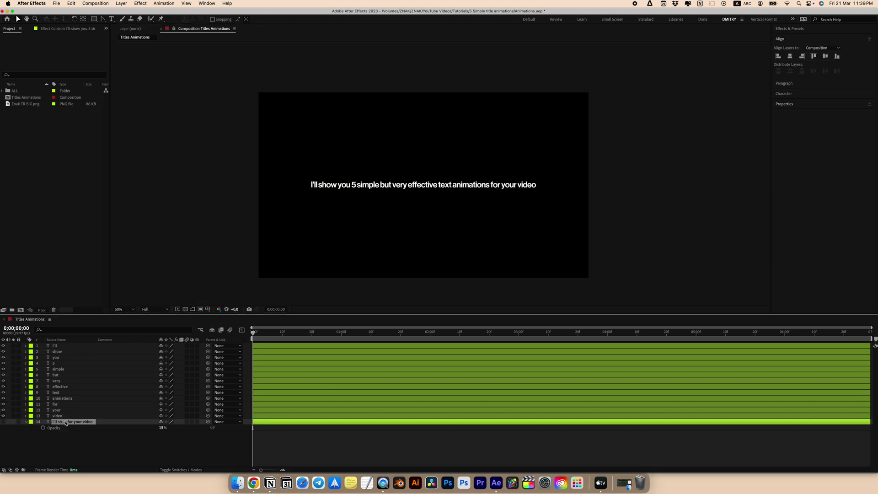
pyautogui.press('Delete')
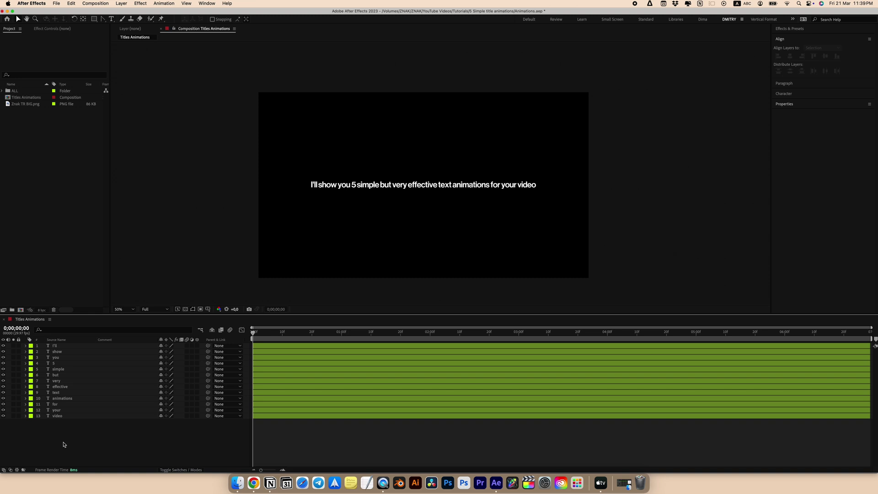
# Keyframe the Position of all word layers at 0;00;00;15, and lower them to Y 1153 at frame 0.
pyautogui.press('space')
pyautogui.click(59, 346)
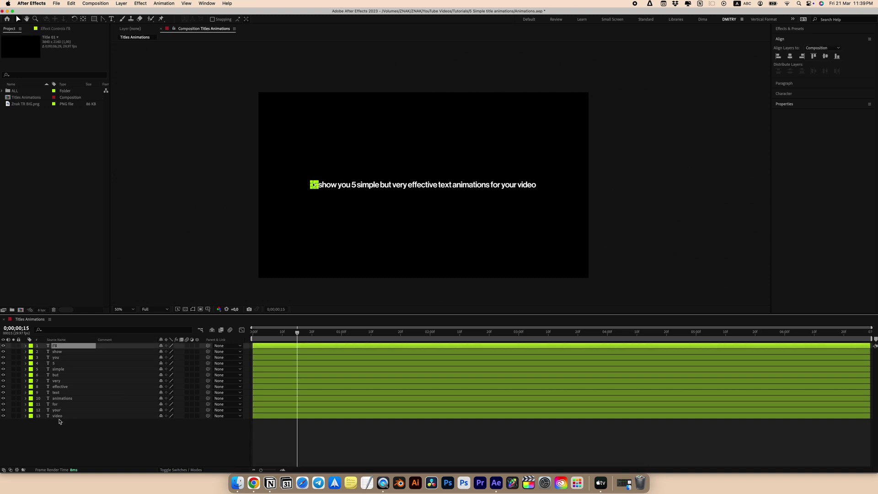
pyautogui.keyDown('shift'); pyautogui.click(60, 417); pyautogui.keyUp('shift')
pyautogui.press('p')
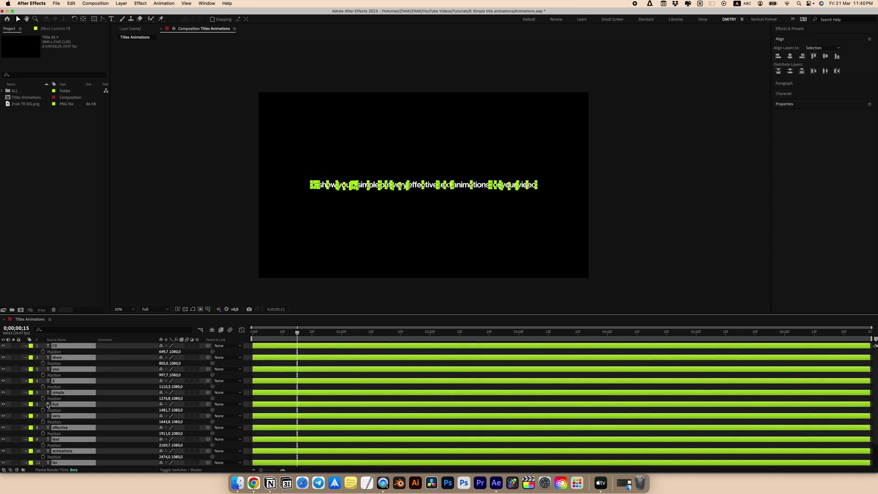
pyautogui.click(43, 352)
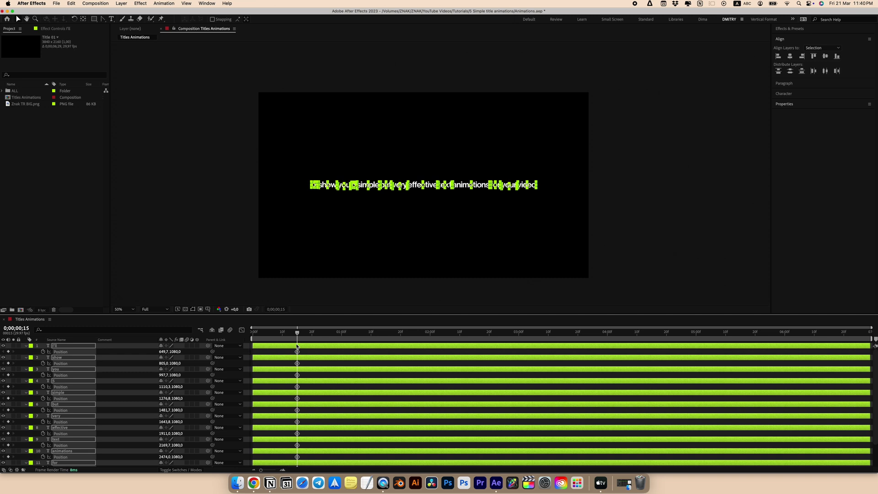
pyautogui.moveTo(305, 337); pyautogui.dragTo(253, 337)
pyautogui.moveTo(177, 352); pyautogui.dragTo(204, 352)
# Keyframe the Opacity of all word layers at 100% on 0;00;00;15 and 0% at frame 0.
pyautogui.click(297, 338)
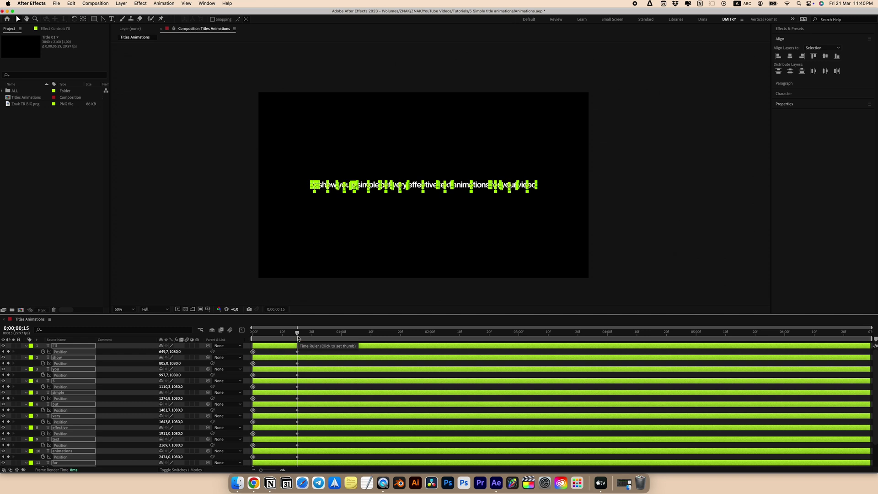
pyautogui.hotkey('shift', 't')
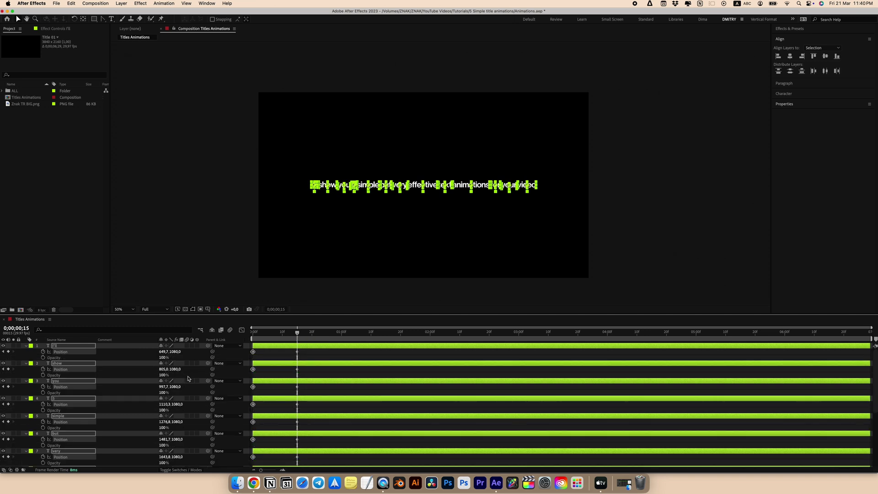
pyautogui.click(43, 358)
pyautogui.moveTo(292, 337); pyautogui.dragTo(229, 339)
pyautogui.moveTo(163, 357); pyautogui.dragTo(63, 357)
# Apply Easy Ease to all entrance keyframes and shape their speed curves to start fast and slow down toward 0;00;00;15.
pyautogui.moveTo(312, 164); pyautogui.dragTo(246, 397)
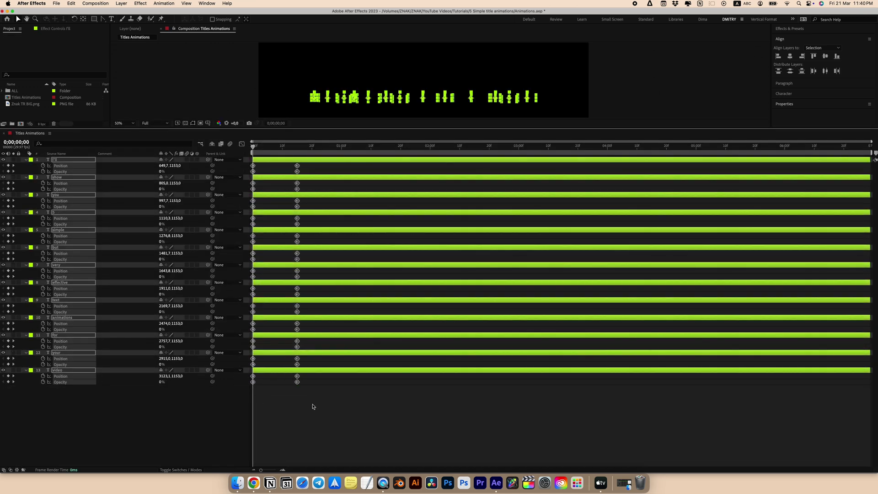
pyautogui.press('F9')
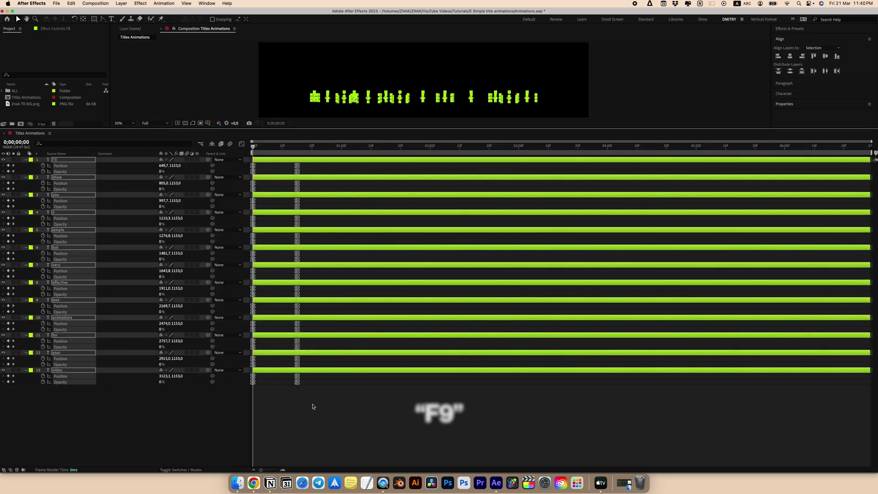
pyautogui.click(242, 143)
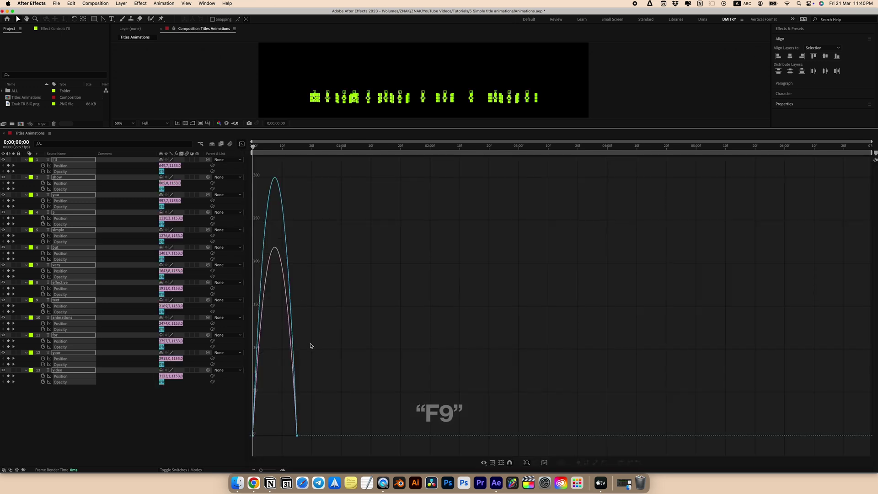
pyautogui.moveTo(322, 425); pyautogui.dragTo(250, 435)
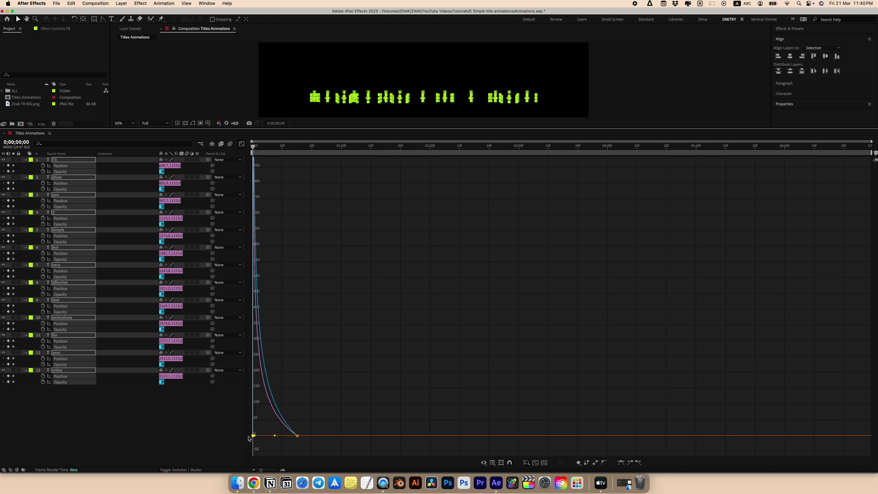
pyautogui.click(242, 145)
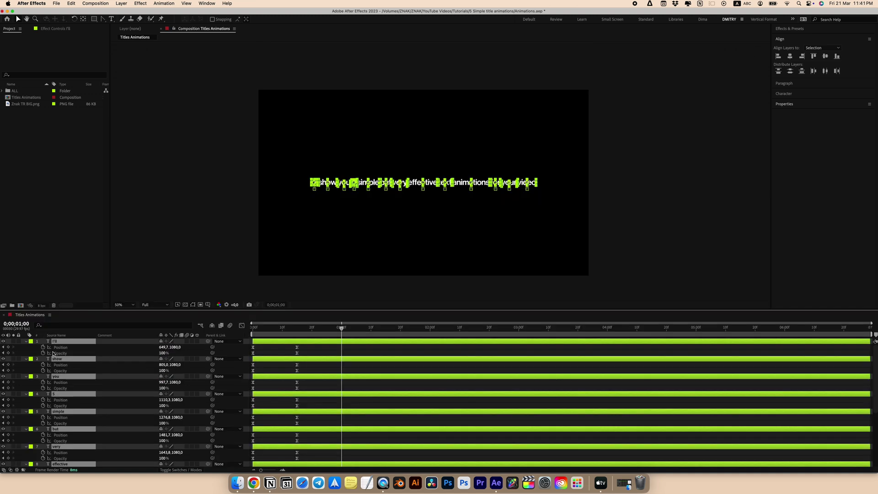
# Add Position and Opacity keyframes to all word layers at 0;00;01;00.
pyautogui.click(9, 350)
pyautogui.scroll(-5, 8, 453)
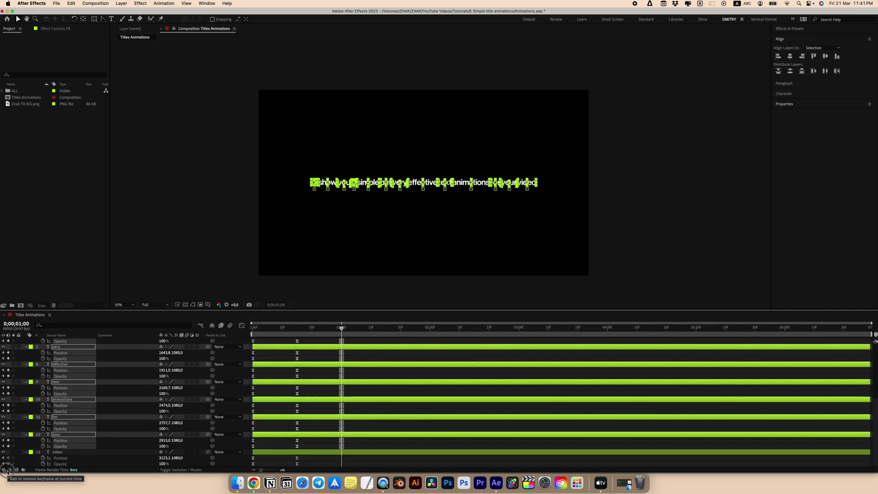
pyautogui.press('super+a')
pyautogui.scroll(5, 396, 368)
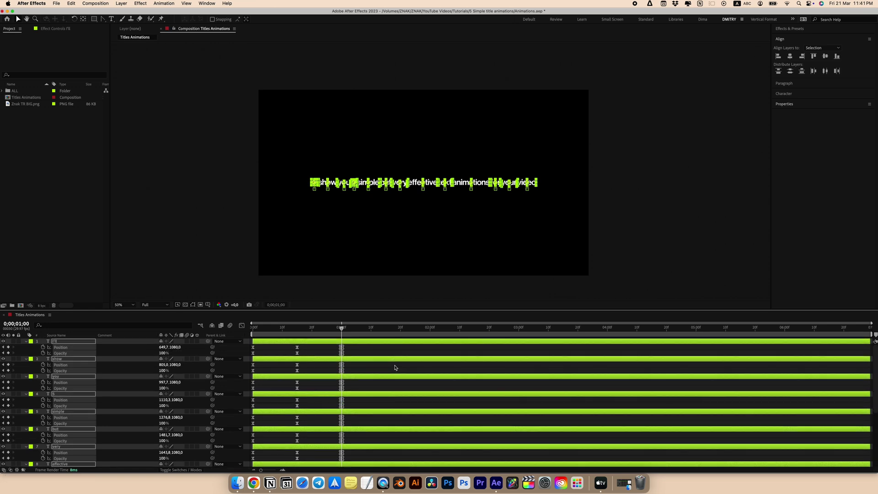
# At 0;00;01;15, raise all word layers to Y 1011 and set their Opacity to 0%.
pyautogui.moveTo(342, 329); pyautogui.dragTo(385, 330)
pyautogui.moveTo(180, 347); pyautogui.dragTo(128, 353)
# Apply Easy Ease to the exit keyframes and shape their speed curves to start slowly and accelerate toward 0;00;01;15.
pyautogui.press('`')
pyautogui.moveTo(403, 105); pyautogui.dragTo(314, 348)
pyautogui.press('F9')
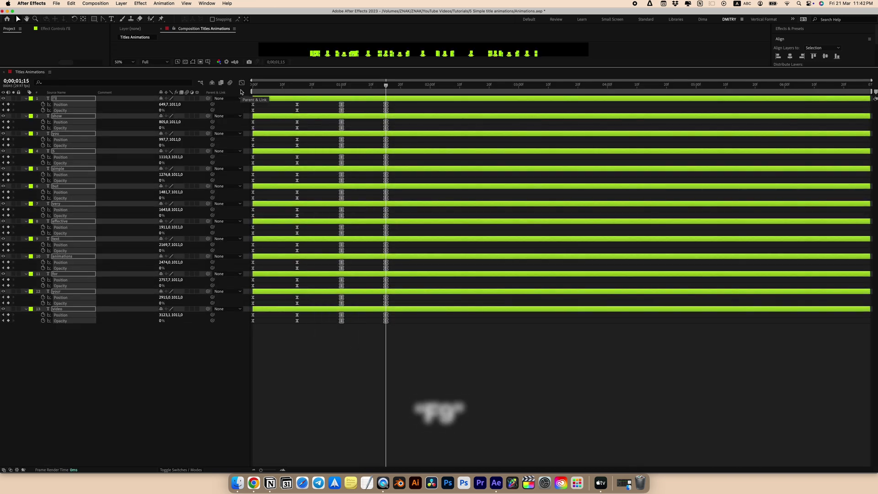
pyautogui.click(241, 84)
pyautogui.moveTo(338, 368); pyautogui.dragTo(348, 391)
pyautogui.moveTo(349, 383); pyautogui.dragTo(363, 383)
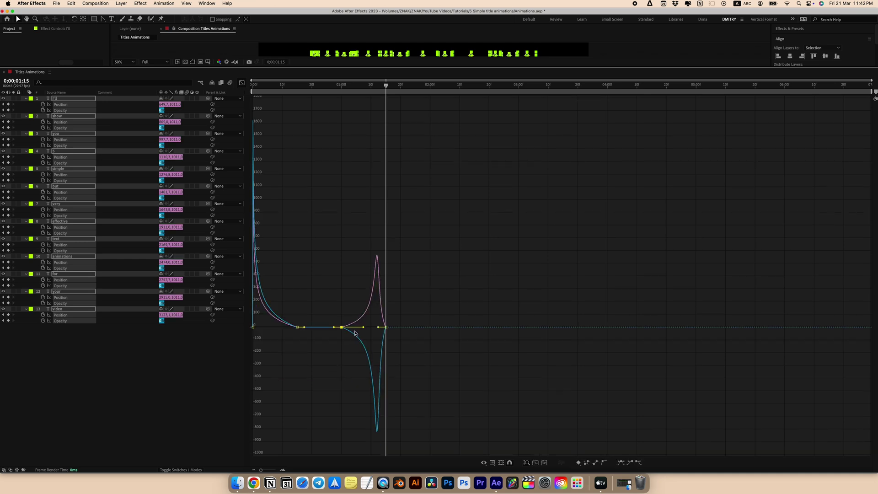
pyautogui.moveTo(385, 325); pyautogui.dragTo(405, 327)
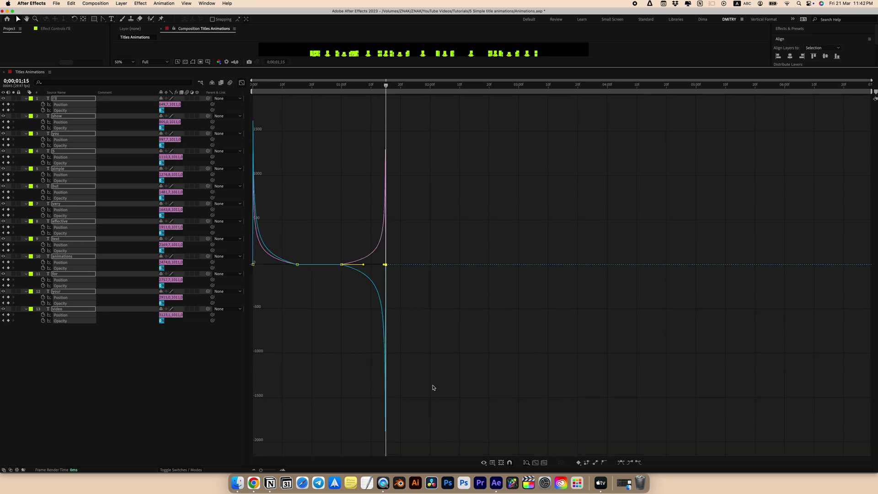
pyautogui.click(415, 267)
# Keep the graph type on Edit Speed Graph and return the timeline to the layer bar view.
pyautogui.click(492, 462)
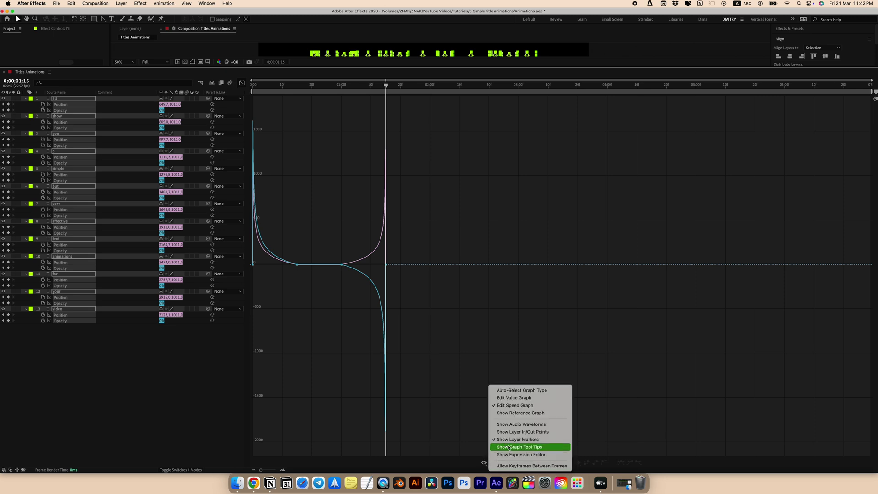
pyautogui.click(512, 408)
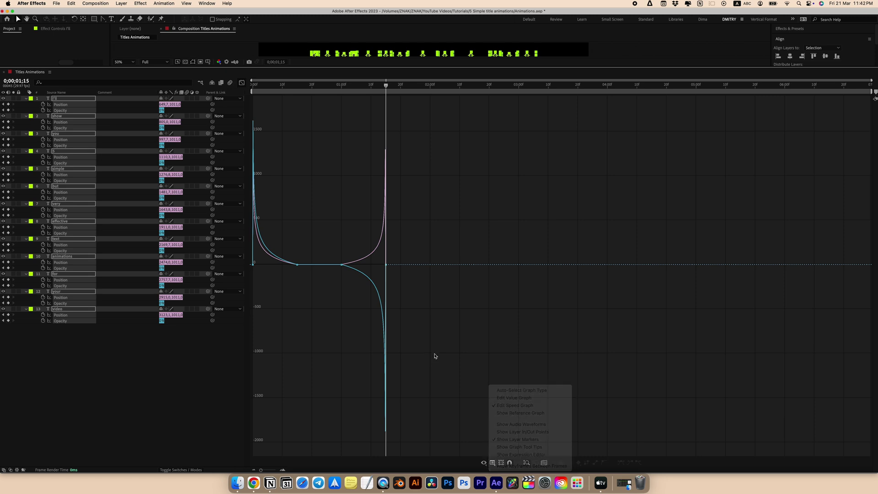
pyautogui.click(242, 83)
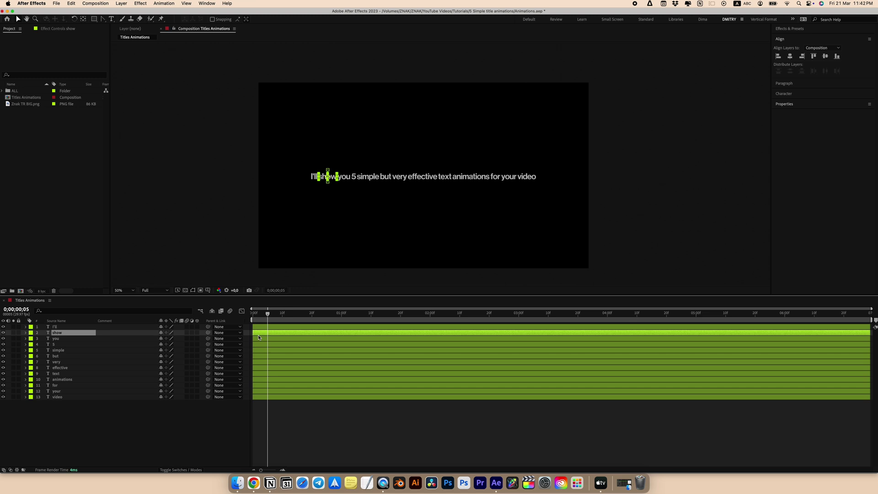
# Stagger the word layers in time so that each one starts 5 frames after the layer above it.
pyautogui.moveTo(259, 337); pyautogui.dragTo(298, 320)
pyautogui.moveTo(264, 345); pyautogui.dragTo(302, 343)
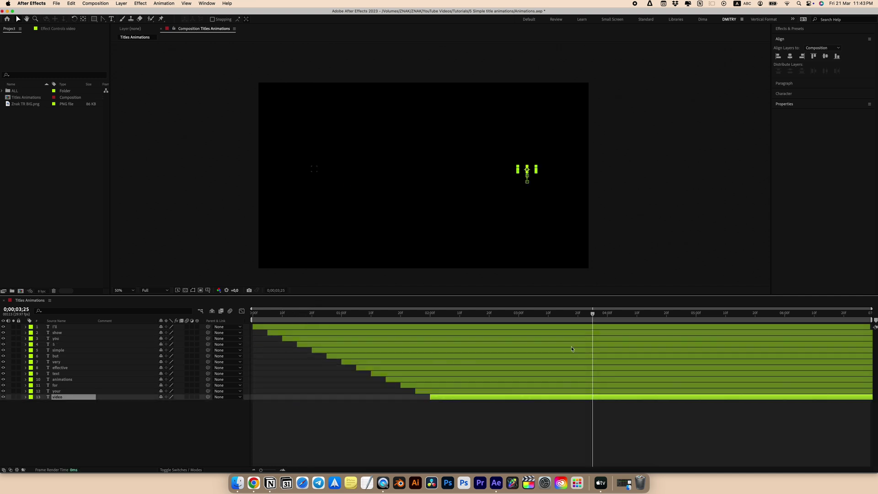
pyautogui.click(504, 440)
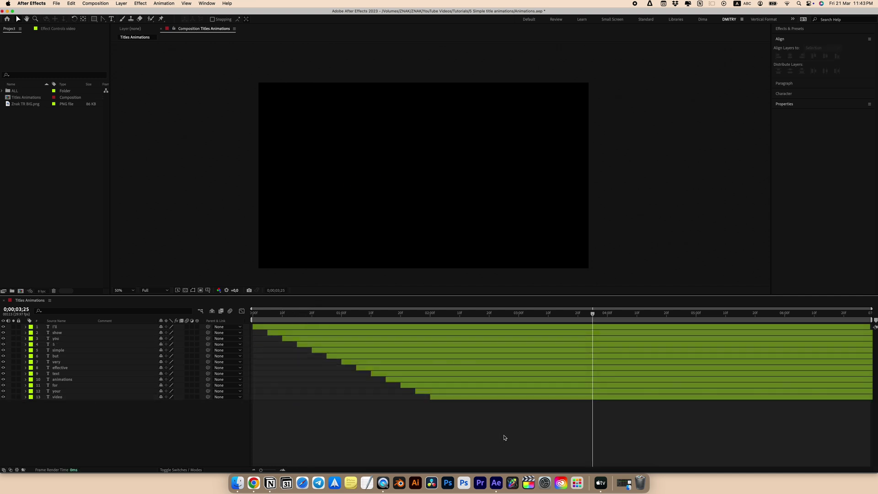
# End the work area at 0;00;03;25 and preview the staggered word animation from the start.
pyautogui.press('n')
pyautogui.moveTo(580, 315); pyautogui.dragTo(222, 334)
pyautogui.press('space')
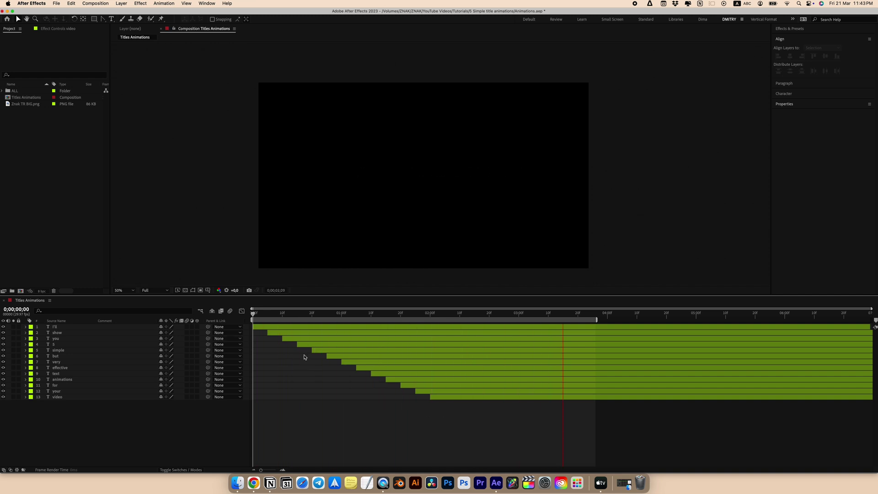
pyautogui.press('space')
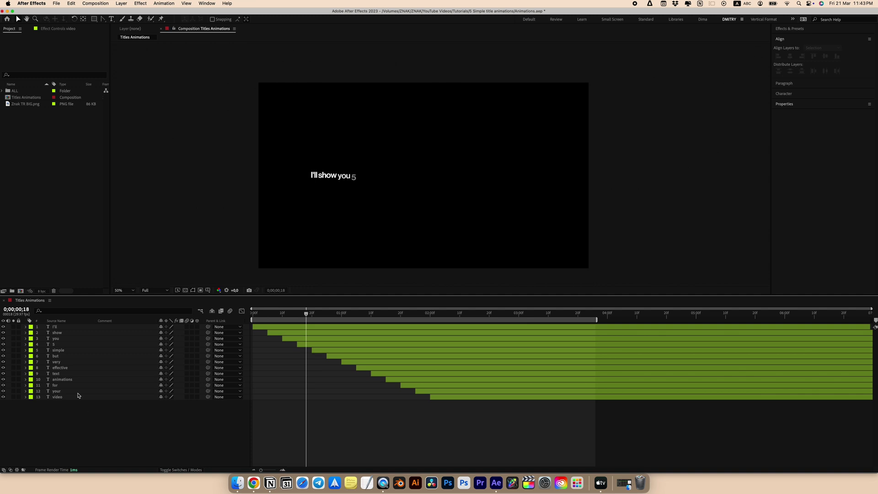
# Pre-compose all word layers into a new composition named Title 01, moving all attributes into it.
pyautogui.moveTo(298, 320); pyautogui.dragTo(332, 320)
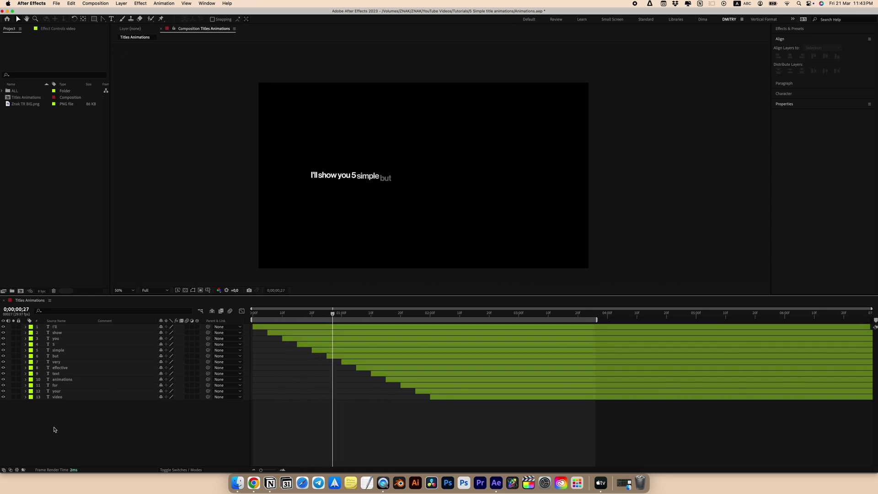
pyautogui.press('super+a')
pyautogui.rightClick(79, 376)
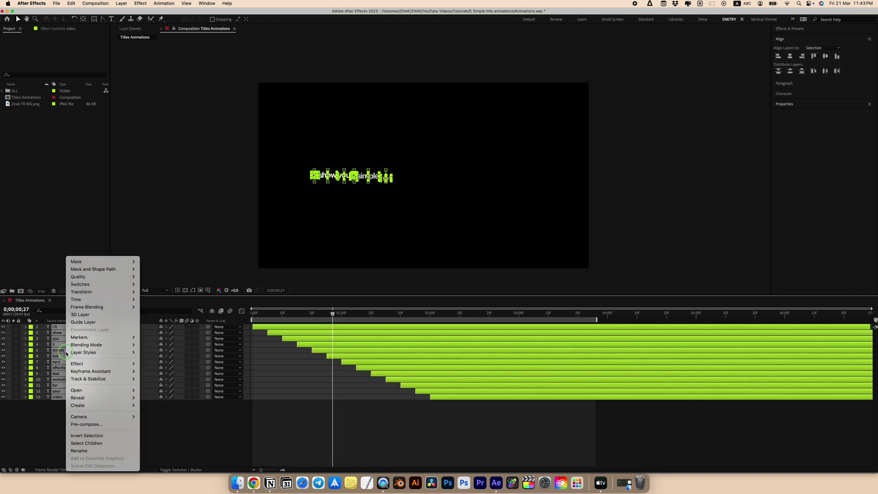
pyautogui.click(82, 424)
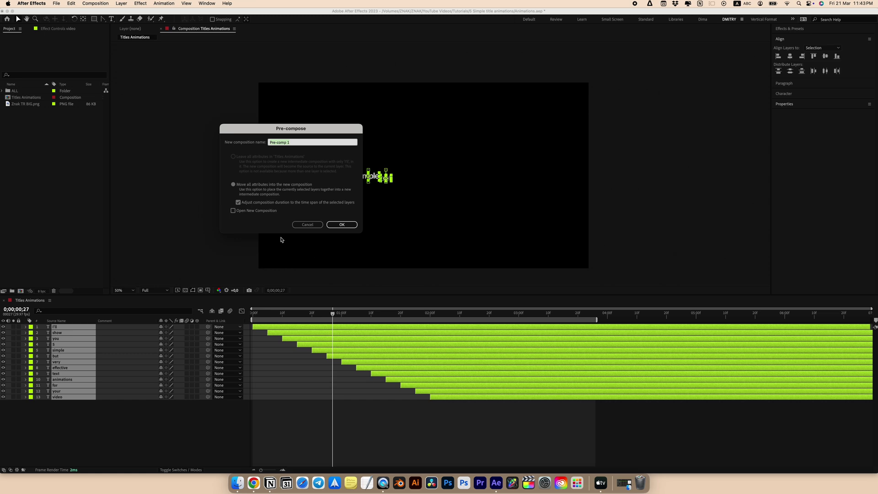
pyautogui.write('Title 01')
pyautogui.press('Return')
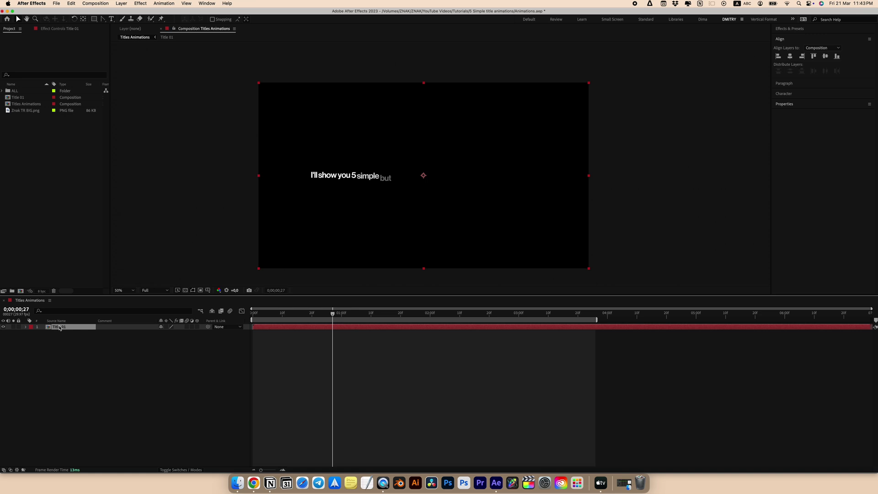
# Duplicate the Title 01 layer and apply a red Fill effect to the lower copy.
pyautogui.press('super+d')
pyautogui.hotkey('ctrl', 'space')
pyautogui.write('fill')
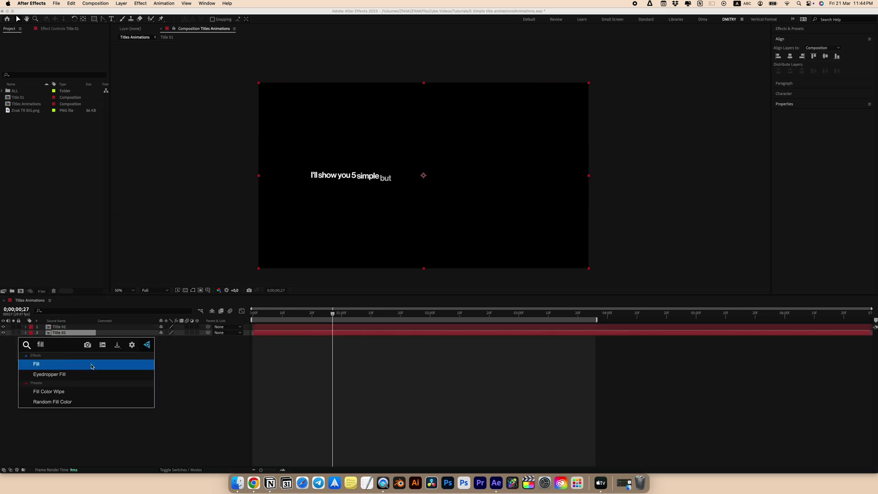
pyautogui.click(92, 366)
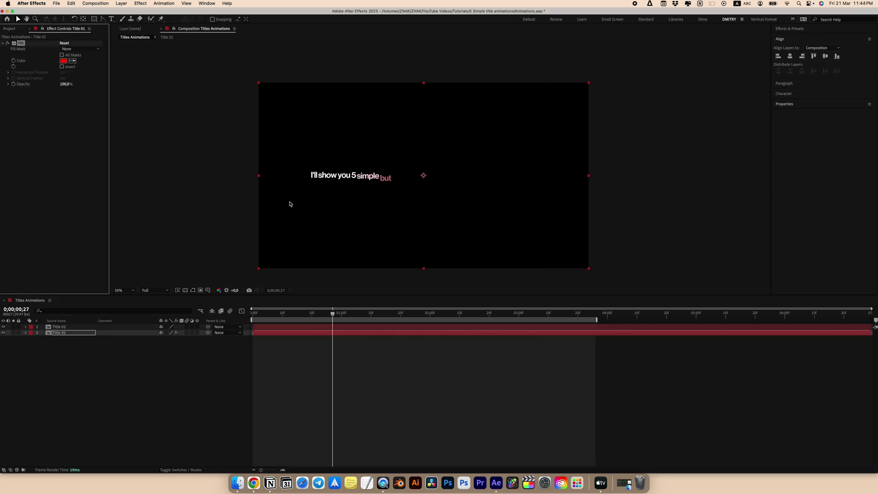
pyautogui.scroll(2, 337, 184)
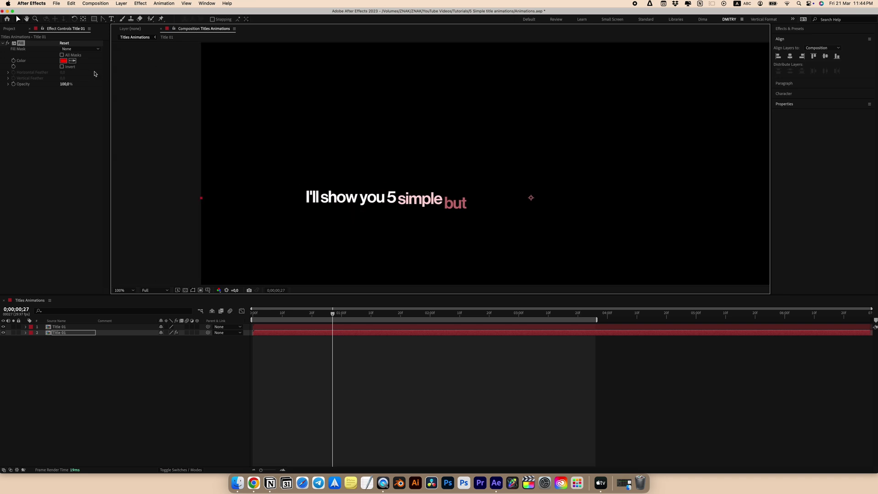
# Add Gaussian Blur to the lower Title 01 copy, hide the upper copy and set Blurriness to about 18.8.
pyautogui.hotkey('ctrl', 'space')
pyautogui.write('gaus')
pyautogui.press('Return')
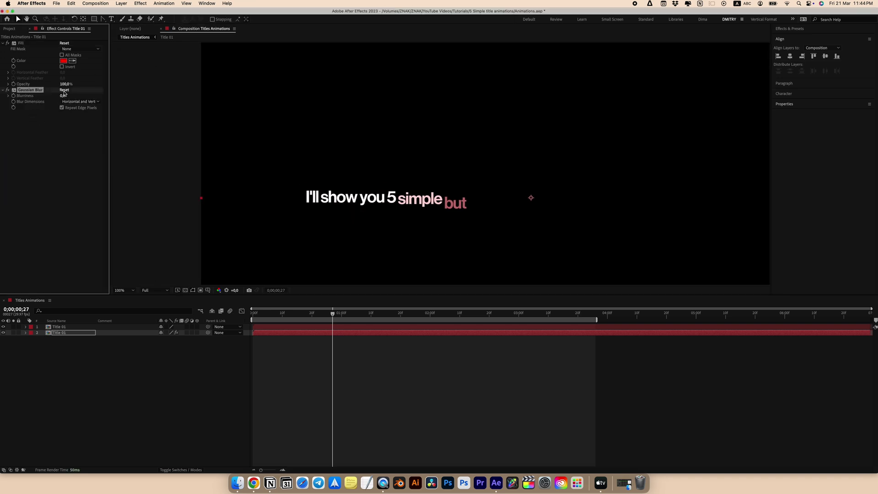
pyautogui.click(4, 327)
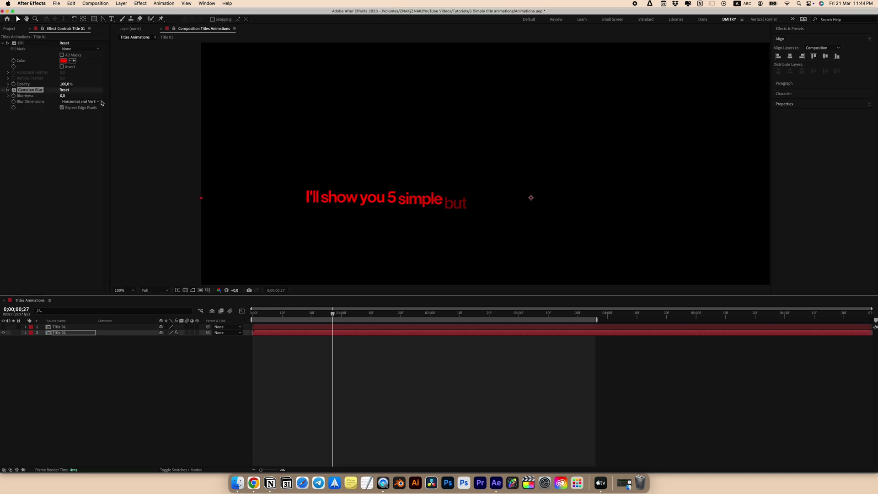
pyautogui.moveTo(65, 98); pyautogui.dragTo(127, 100)
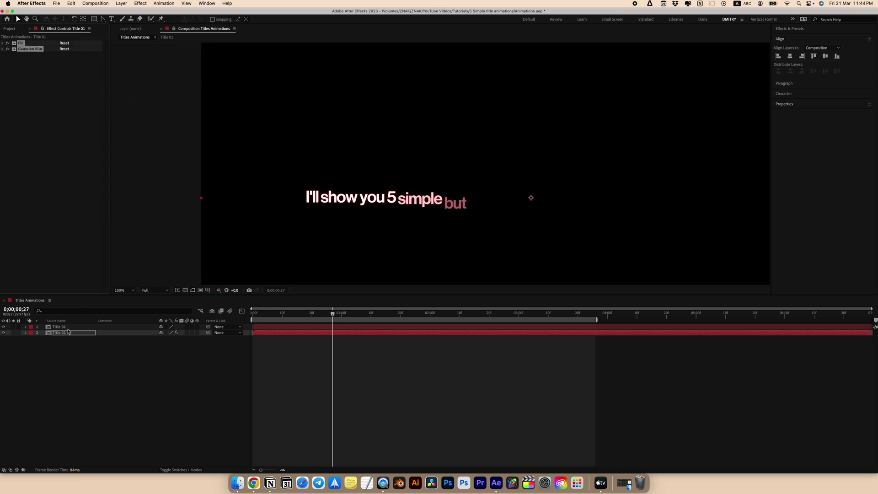
# Copy the Fill and Gaussian Blur effects to the upper Title 01 layer, using a pale yellow fill and Blurriness 3.0.
pyautogui.hotkey('ctrl', 'c')
pyautogui.click(66, 327)
pyautogui.hotkey('ctrl', 'v')
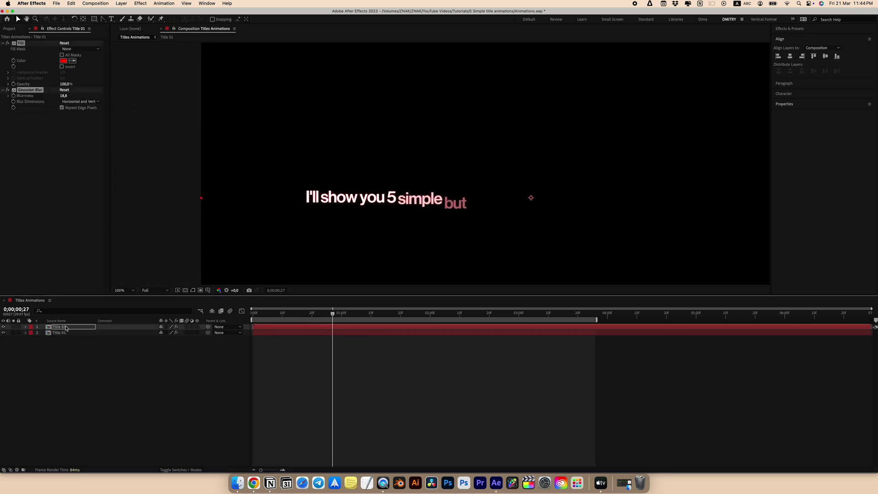
pyautogui.moveTo(330, 302); pyautogui.dragTo(329, 287)
pyautogui.moveTo(266, 218); pyautogui.dragTo(246, 205)
pyautogui.click(384, 214)
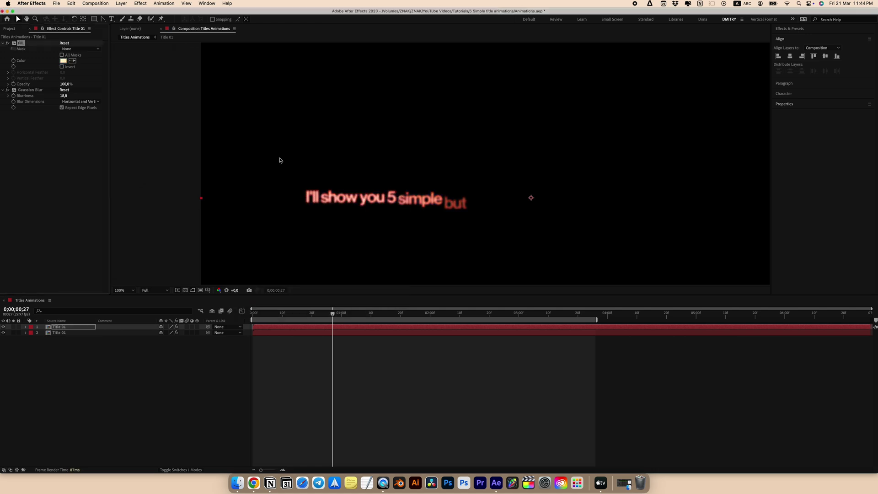
pyautogui.moveTo(65, 95); pyautogui.dragTo(12, 96)
# Add an adjustment layer with Posterize Time at a frame rate of 12 above the titles and save the project.
pyautogui.rightClick(80, 344)
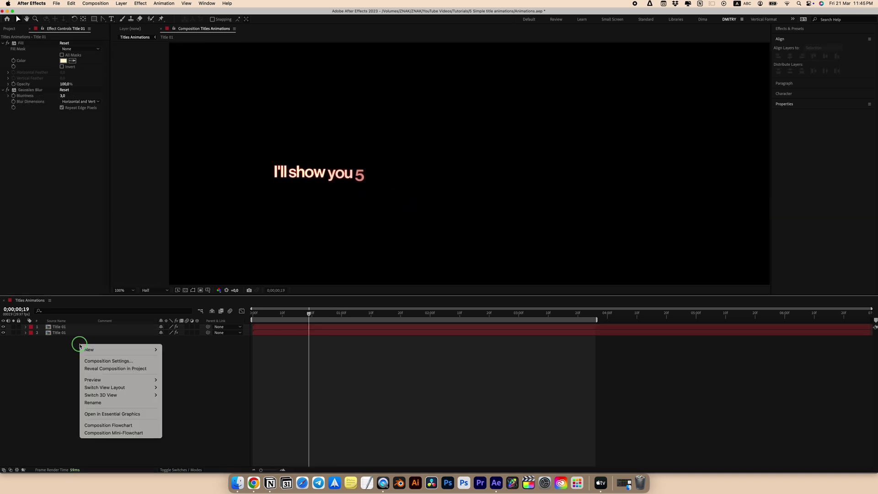
pyautogui.moveTo(98, 350)
pyautogui.click(183, 406)
pyautogui.hotkey('ctrl', 'space')
pyautogui.write('pos')
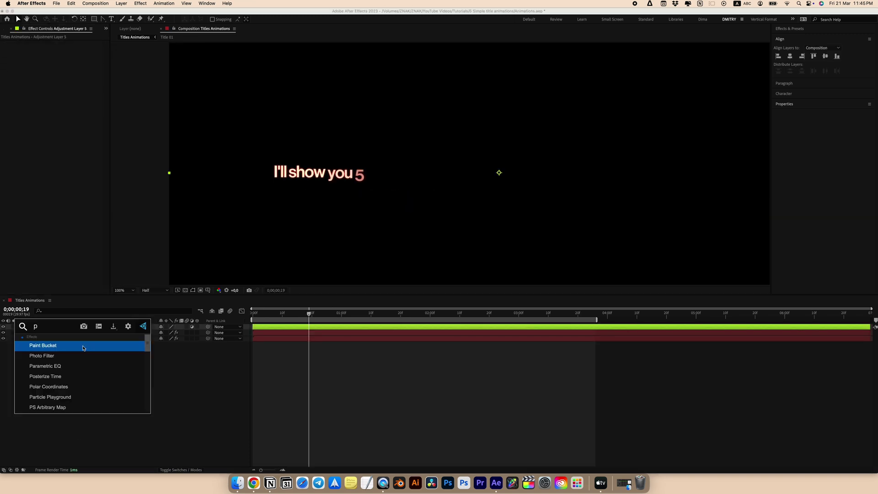
pyautogui.press('Return')
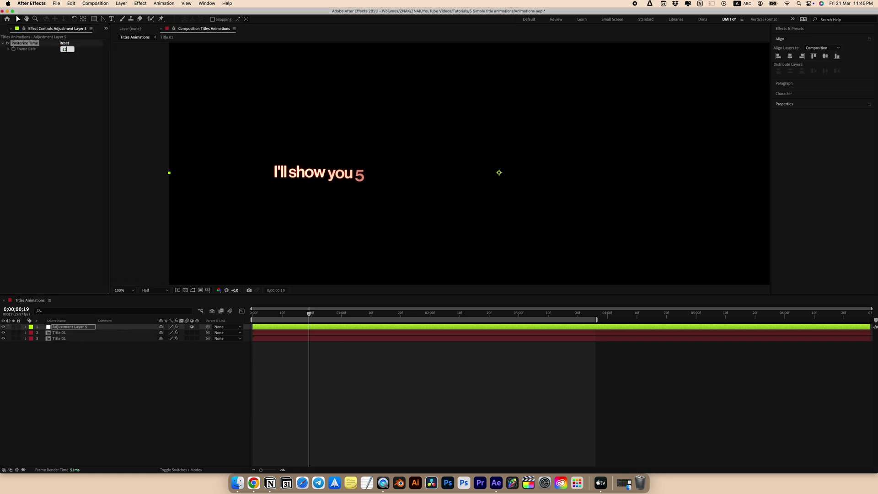
pyautogui.press('Return')
pyautogui.press('super+s')
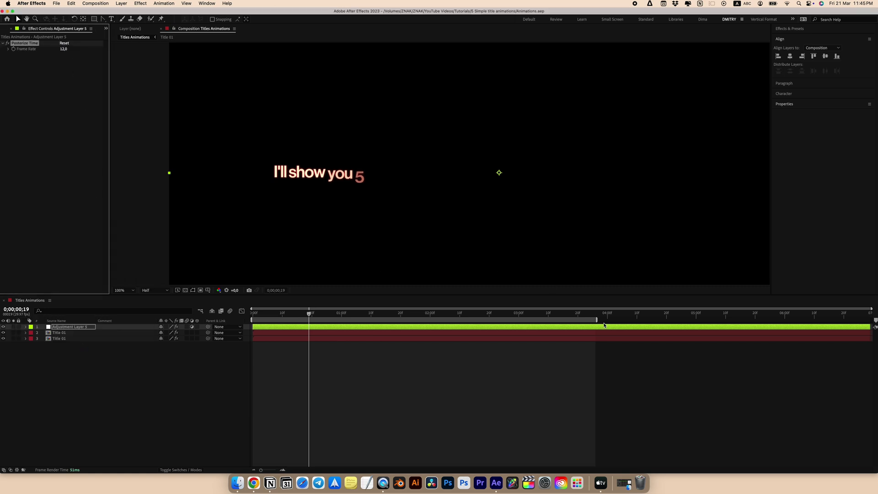
# Fit the composition in the viewer and preview the finished title animation from the start.
pyautogui.moveTo(591, 314); pyautogui.dragTo(238, 321)
pyautogui.click(129, 291)
pyautogui.click(134, 303)
pyautogui.press('space')
pyautogui.press('space')
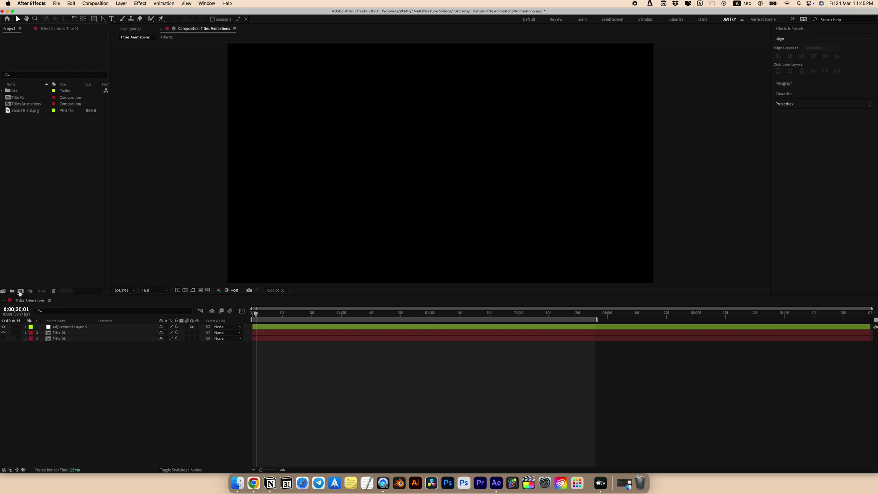
# Create a new UHD 3840x2160, 29.97 fps composition named Title 02.
pyautogui.click(20, 291)
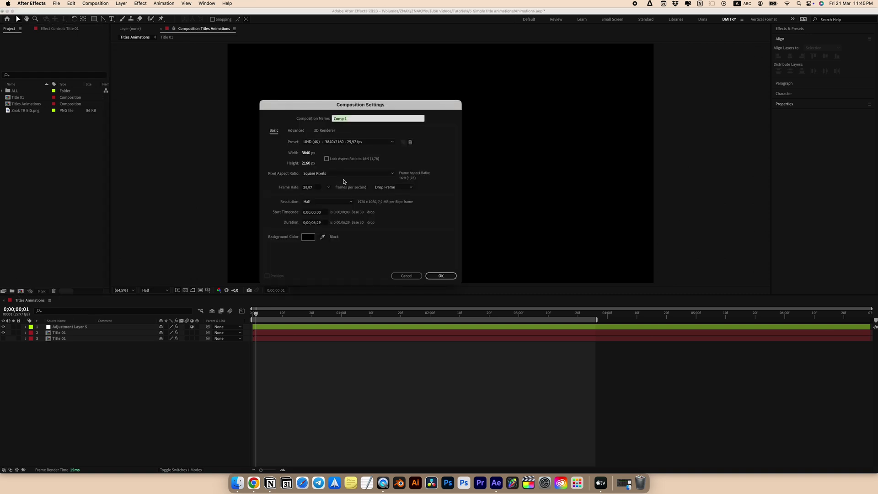
pyautogui.moveTo(359, 118); pyautogui.dragTo(319, 120)
pyautogui.press('Return')
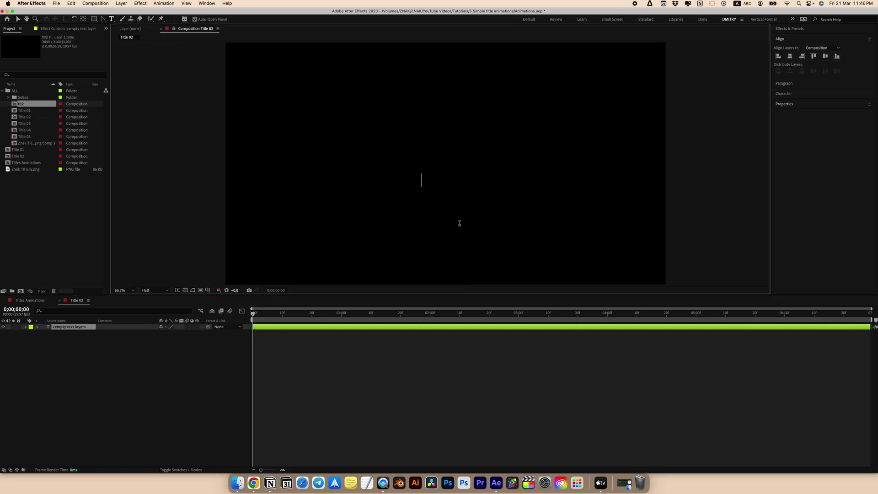
# Add a centered text layer reading "New Text Animations" and scale it up to about two thirds of the frame width.
pyautogui.write('New Text Animations')
pyautogui.press('Escape')
pyautogui.press('v')
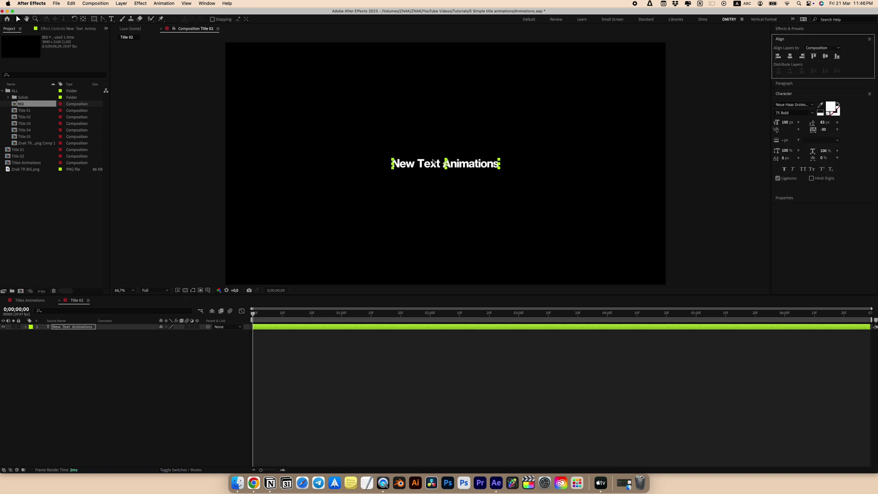
pyautogui.click(131, 290)
pyautogui.click(131, 292)
pyautogui.moveTo(440, 160); pyautogui.dragTo(441, 153)
# Add an Opacity animator to the text layer and set its Opacity to 0%.
pyautogui.click(25, 327)
pyautogui.click(26, 328)
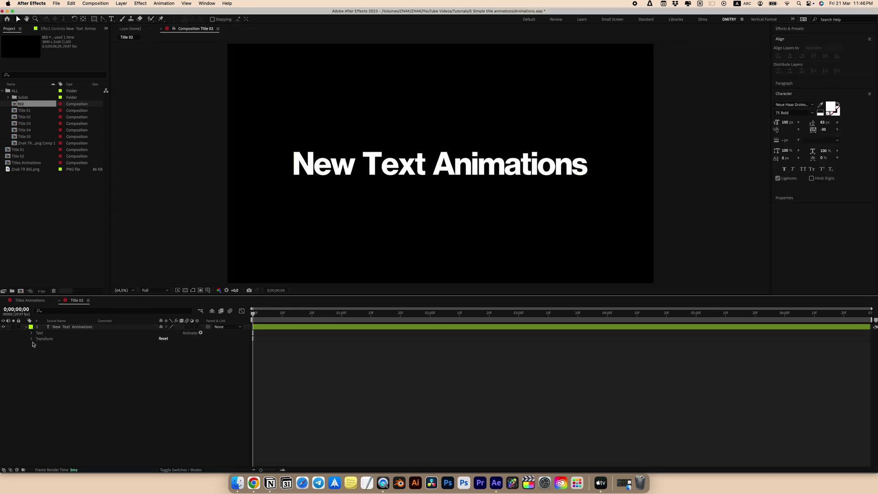
pyautogui.click(32, 333)
pyautogui.click(200, 333)
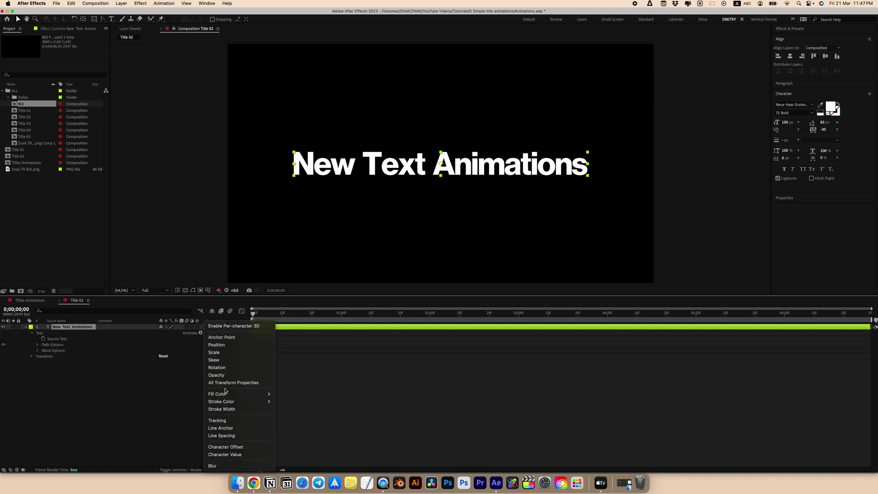
pyautogui.click(219, 376)
pyautogui.moveTo(161, 368); pyautogui.dragTo(109, 371)
# Keyframe the Offset of Range Selector 1 from 0% at 0;00;00;00 to 100% at 0;00;00;15.
pyautogui.click(200, 356)
pyautogui.press('Escape')
pyautogui.click(121, 359)
pyautogui.click(44, 363)
pyautogui.click(55, 379)
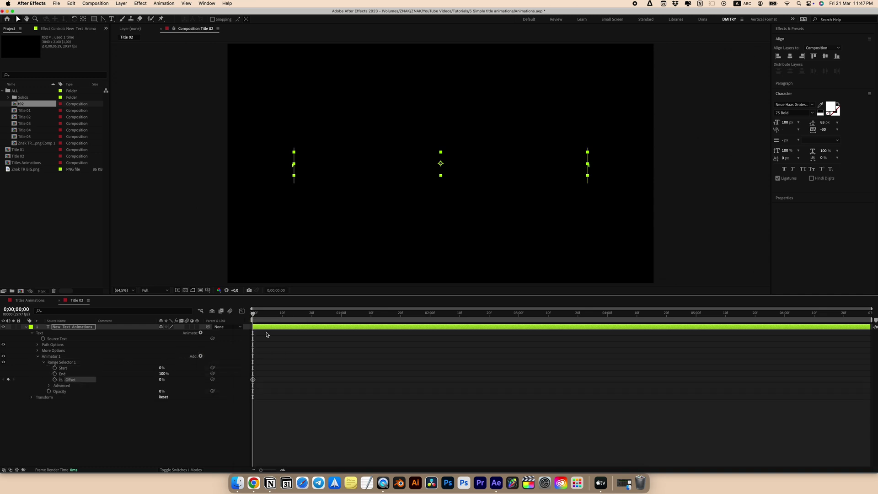
pyautogui.moveTo(263, 319); pyautogui.dragTo(295, 319)
pyautogui.press('pagedown')
pyautogui.moveTo(160, 380); pyautogui.dragTo(246, 380)
# Set the range selector's Based On option to Words.
pyautogui.click(50, 386)
pyautogui.click(172, 397)
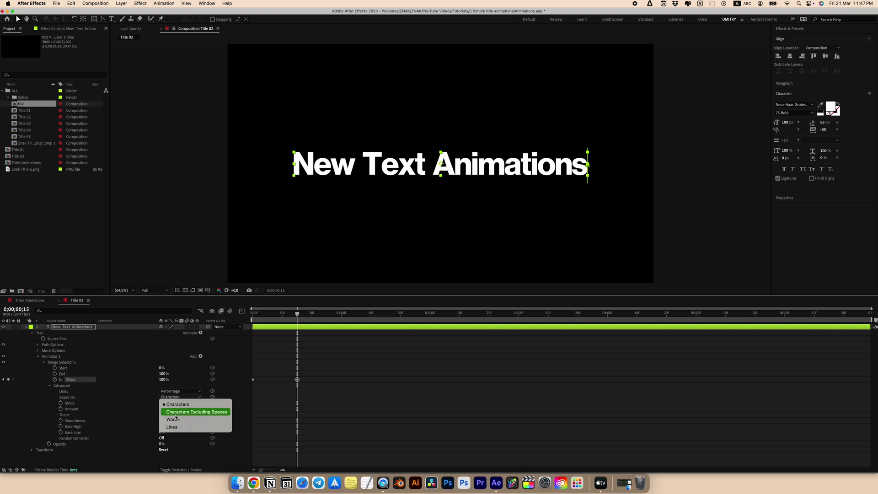
pyautogui.click(176, 416)
pyautogui.click(50, 386)
# Apply Easy Ease to both Offset keyframes and check the word-by-word reveal.
pyautogui.moveTo(331, 371); pyautogui.dragTo(252, 387)
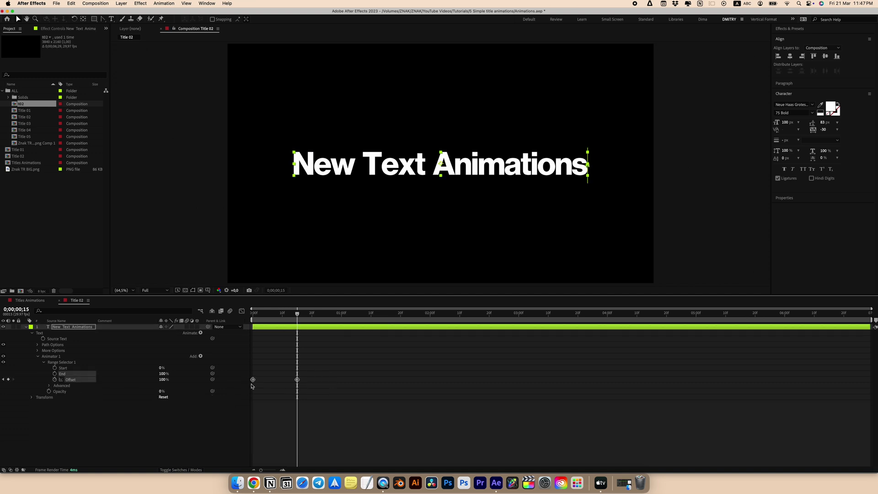
pyautogui.press('F9')
pyautogui.press('Home')
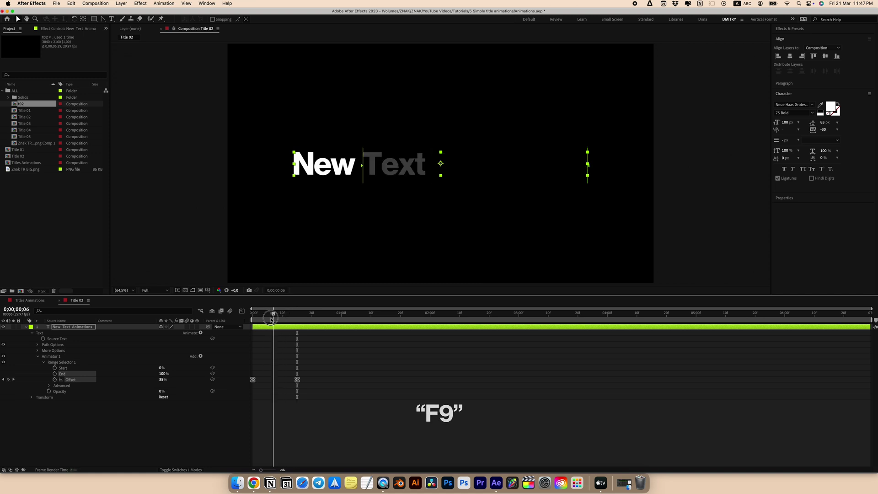
# Add a second text animator with Opacity and Blur properties, and set its Blur to 20.
pyautogui.click(201, 333)
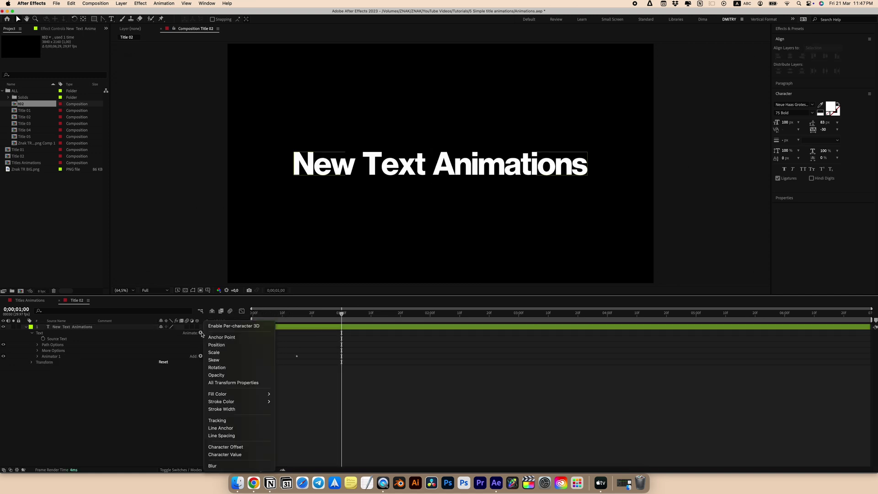
pyautogui.click(218, 374)
pyautogui.click(201, 364)
pyautogui.moveTo(211, 363)
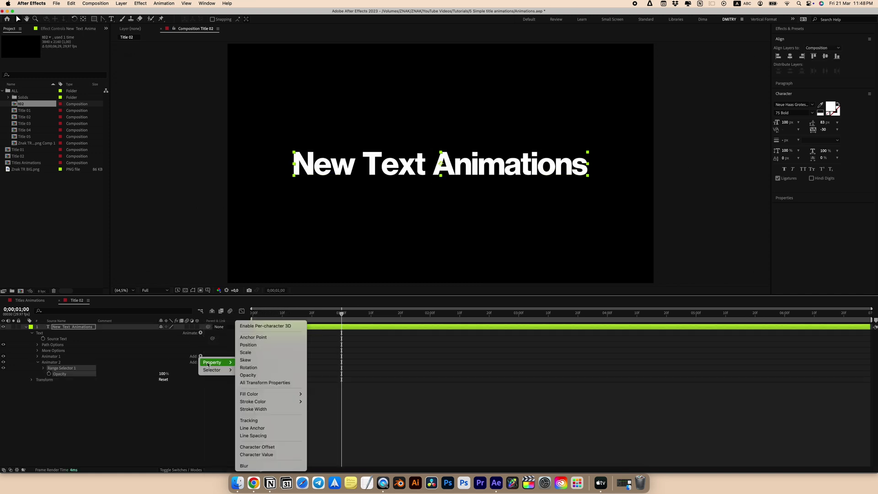
pyautogui.click(274, 464)
pyautogui.moveTo(169, 382); pyautogui.dragTo(174, 379)
pyautogui.click(171, 379)
pyautogui.write('20')
pyautogui.press('Return')
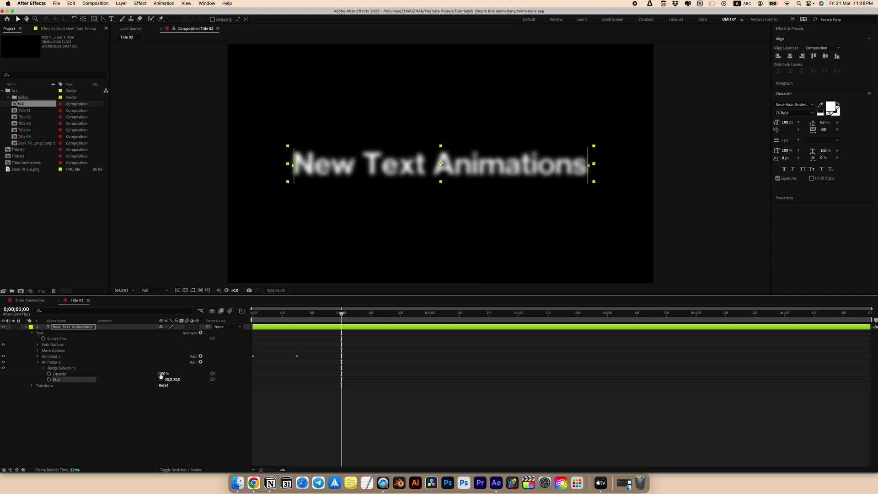
# Set Animator 2's Opacity to 0% and keyframe its Offset from -100% at 0;00;01;00 to 0% at 0;00;02;00.
pyautogui.moveTo(161, 375); pyautogui.dragTo(64, 376)
pyautogui.click(43, 368)
pyautogui.click(55, 386)
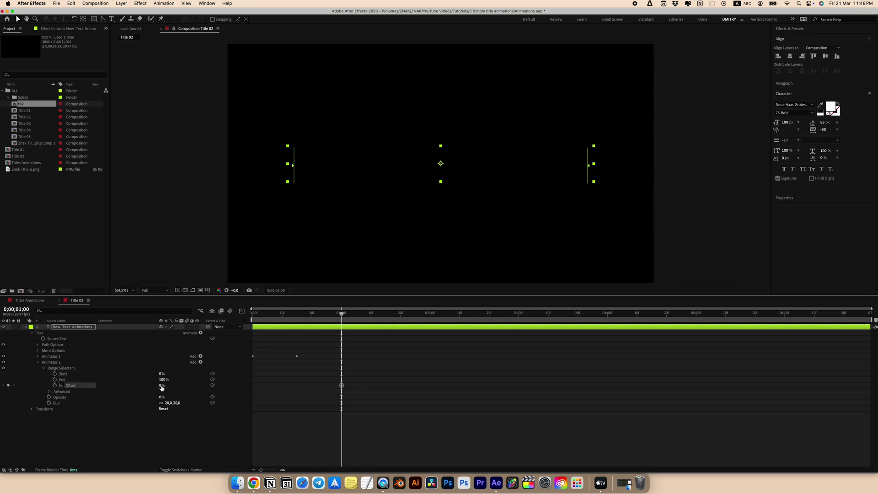
pyautogui.write('-100')
pyautogui.press('Return')
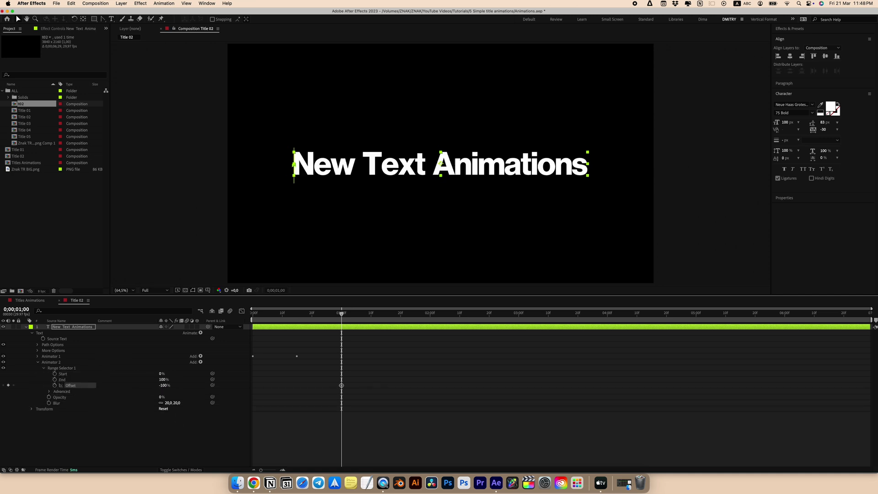
pyautogui.moveTo(390, 316); pyautogui.dragTo(432, 317)
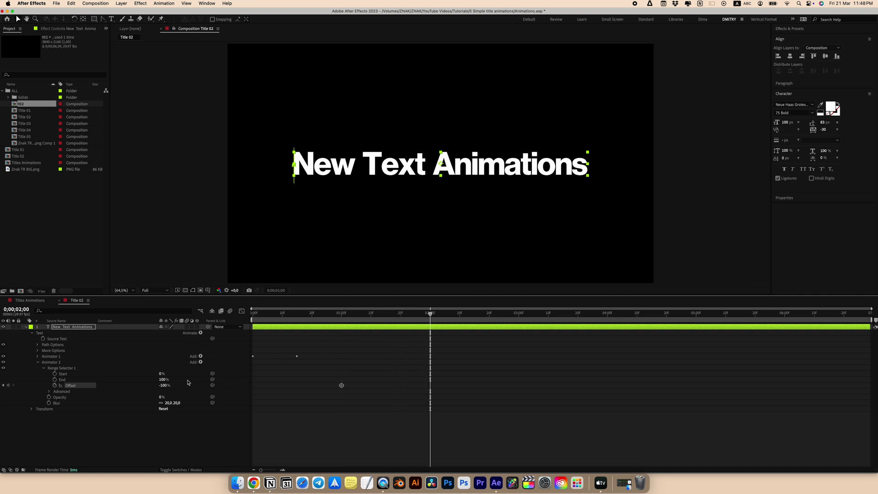
pyautogui.write('0')
pyautogui.press('Return')
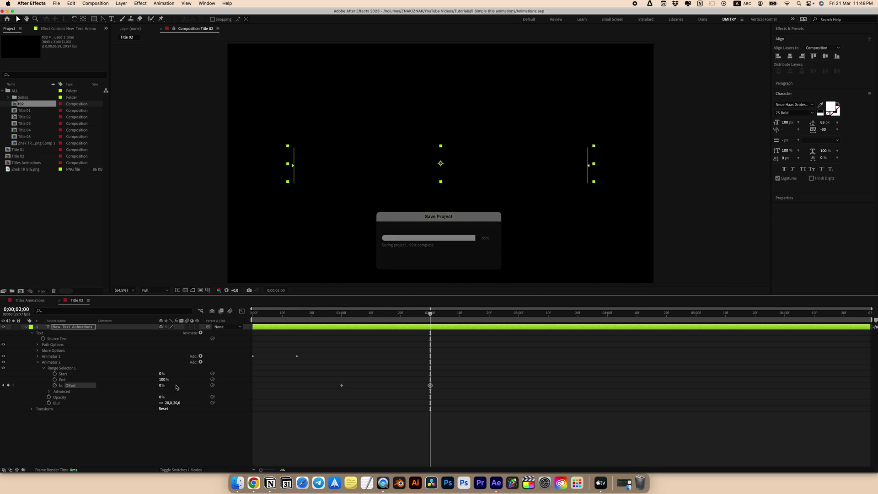
# Apply Easy Ease to Animator 2's Offset keyframes, set its Based On option to Words, and check the fade-out.
pyautogui.press('F9')
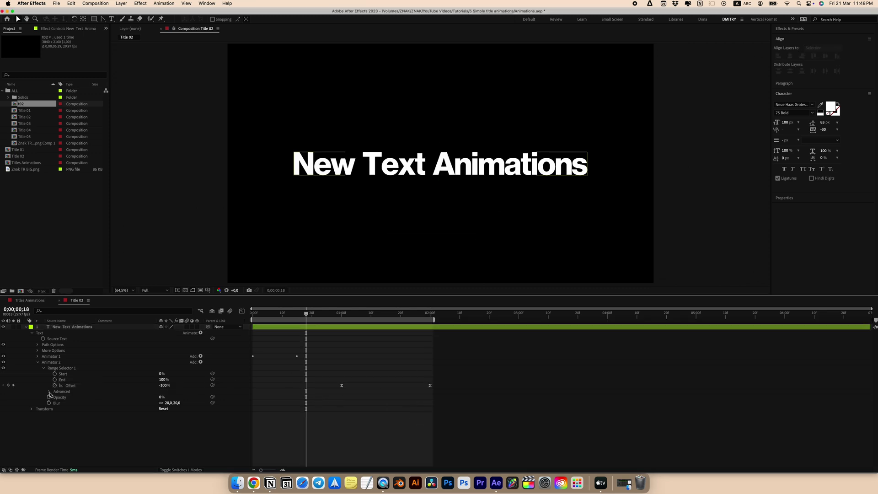
pyautogui.click(50, 392)
pyautogui.click(181, 402)
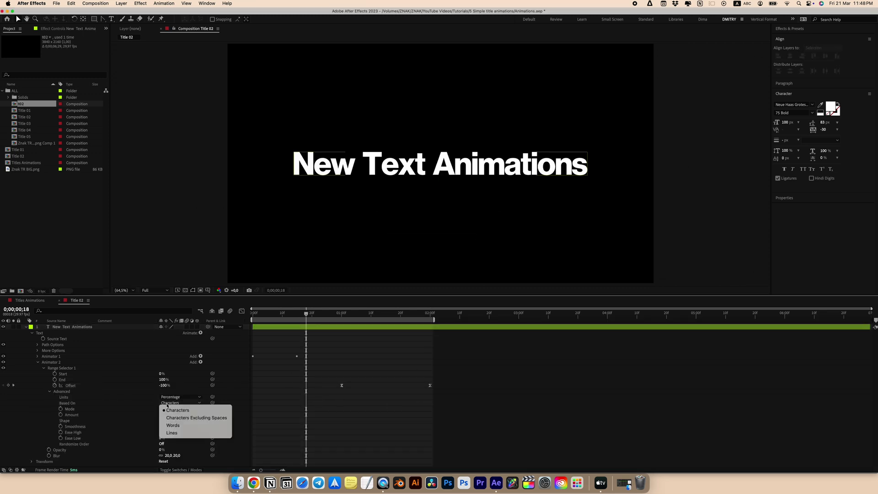
pyautogui.click(179, 421)
pyautogui.moveTo(306, 326); pyautogui.dragTo(405, 327)
# Add an adjustment layer above the title and outline a freeform mask over the upper part of "New Text".
pyautogui.rightClick(104, 363)
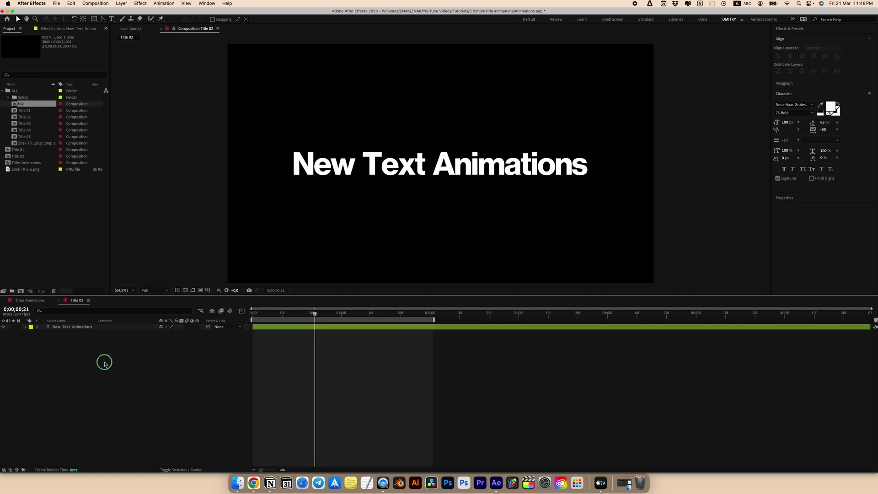
pyautogui.moveTo(115, 368)
pyautogui.click(208, 425)
pyautogui.press('g')
pyautogui.click(265, 137)
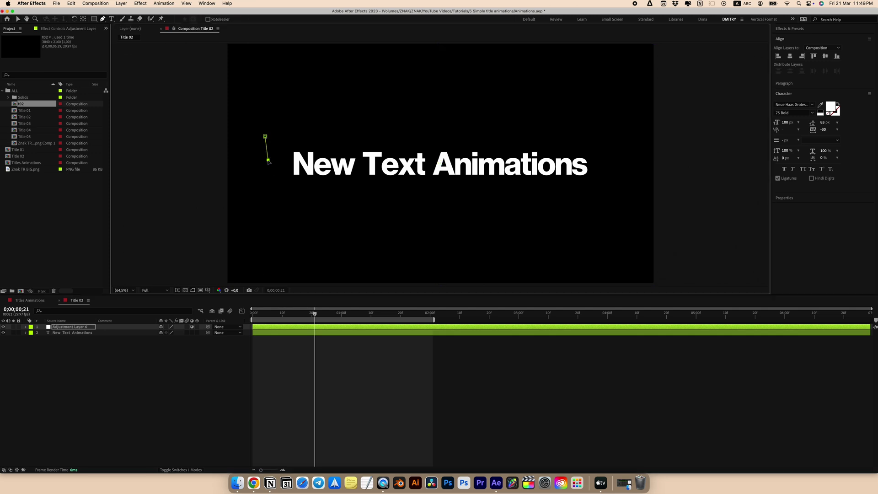
pyautogui.click(326, 156)
pyautogui.click(343, 160)
pyautogui.click(364, 162)
pyautogui.click(388, 163)
pyautogui.click(411, 164)
pyautogui.click(424, 161)
pyautogui.click(440, 147)
pyautogui.click(452, 141)
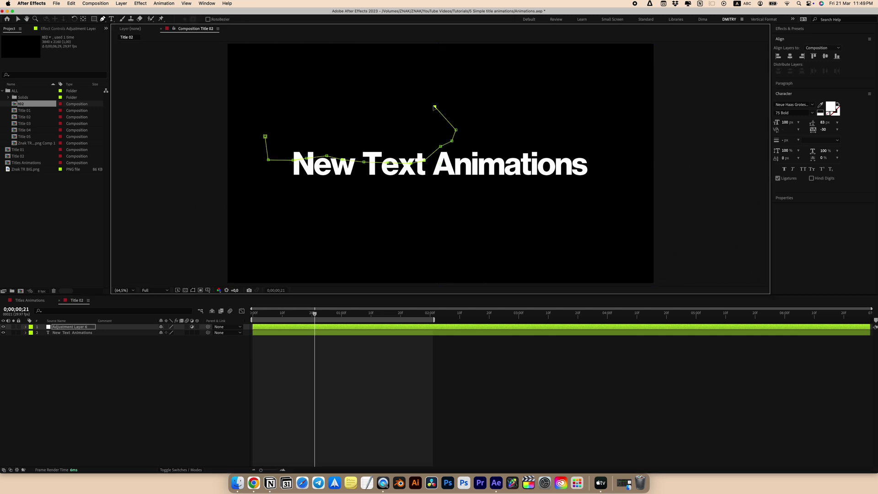
# Smooth the corners of the adjustment layer's mask into curves by converting its vertices.
pyautogui.moveTo(103, 19); pyautogui.dragTo(133, 45)
pyautogui.click(265, 136)
pyautogui.click(268, 159)
pyautogui.click(293, 160)
# Apply Gaussian Blur to the masked adjustment layer and set Blurriness to 76.4.
pyautogui.hotkey('ctrl', 'space')
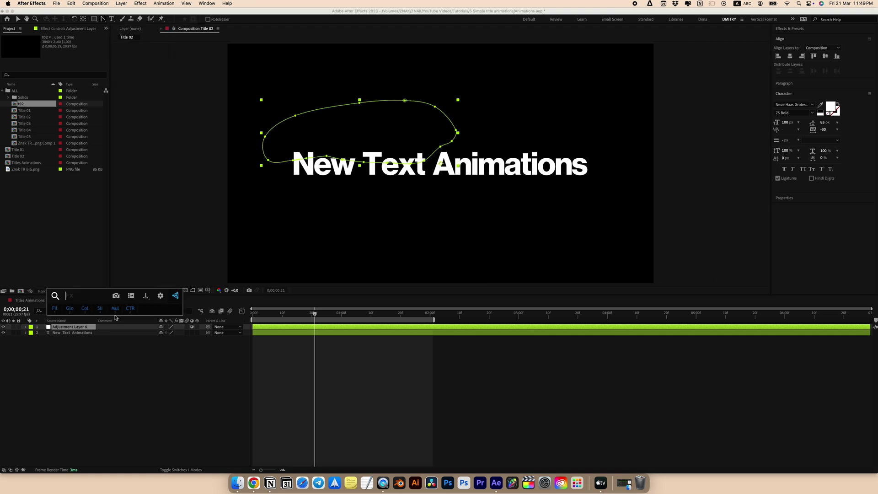
pyautogui.write('ga')
pyautogui.press('Return')
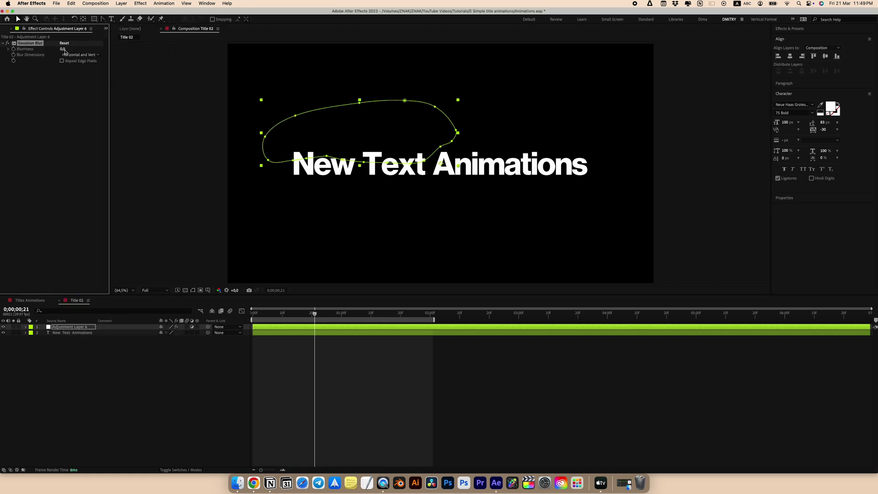
pyautogui.moveTo(64, 48); pyautogui.dragTo(338, 60)
# Set the Mask Feather of the adjustment layer's first mask to 105 pixels.
pyautogui.press('m')
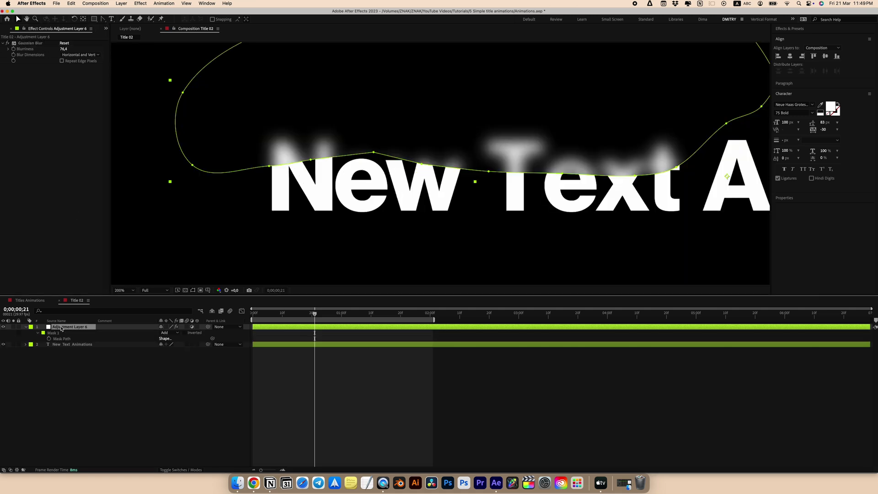
pyautogui.click(38, 333)
pyautogui.click(38, 333)
pyautogui.moveTo(168, 344); pyautogui.dragTo(199, 341)
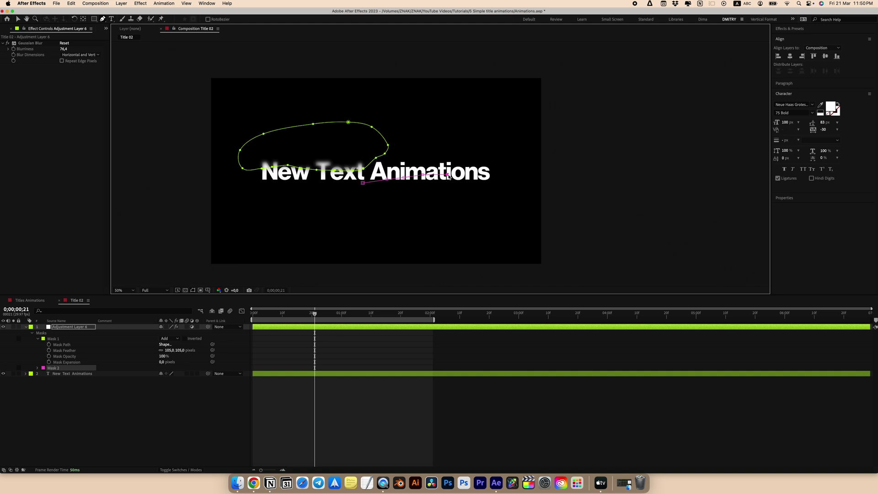
# Draw a second smooth mask around the lower part of "Animations" and adjust its Mask Feather.
pyautogui.click(492, 170)
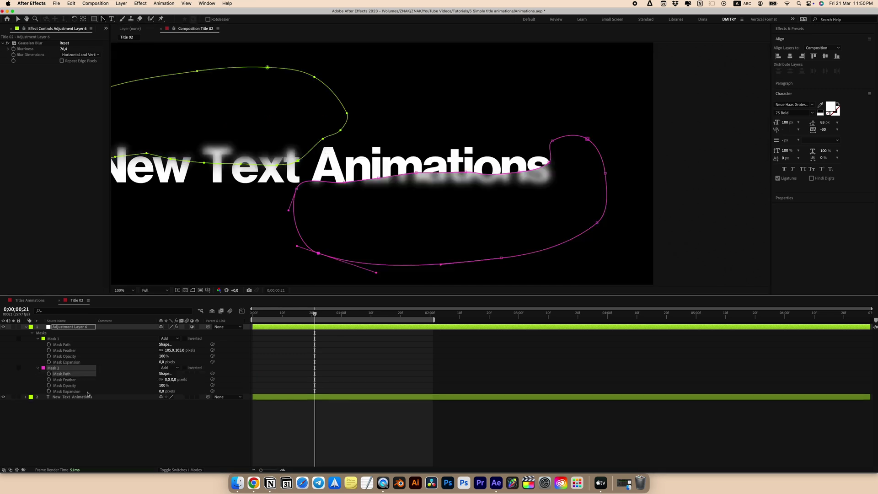
pyautogui.click(168, 379)
pyautogui.press('Return')
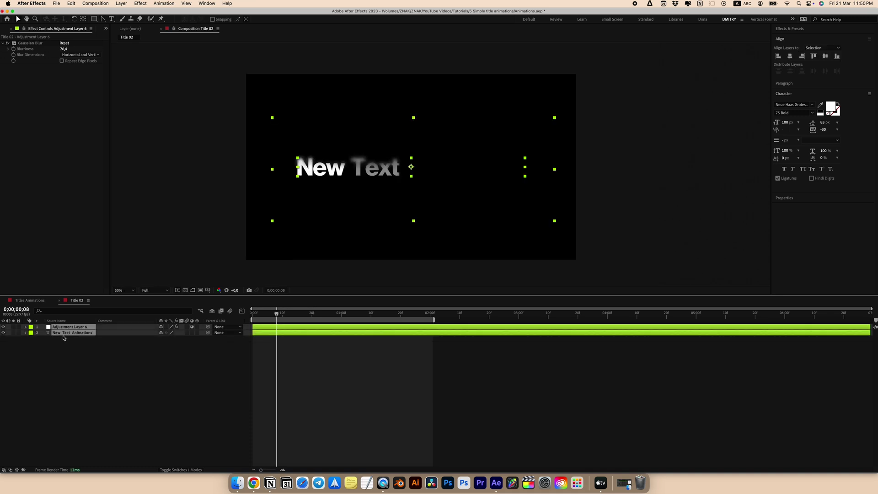
# Pre-compose the blur adjustment layer and the title layer together as "Text 02".
pyautogui.rightClick(69, 332)
pyautogui.click(99, 418)
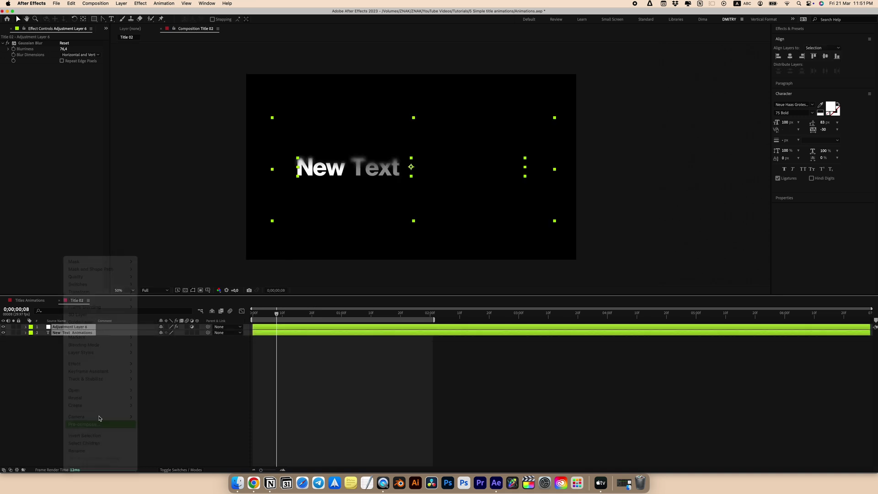
pyautogui.write('Text')
pyautogui.press('Return')
# Add an adjustment layer above Text 02 and apply the Transform effect to it.
pyautogui.rightClick(60, 362)
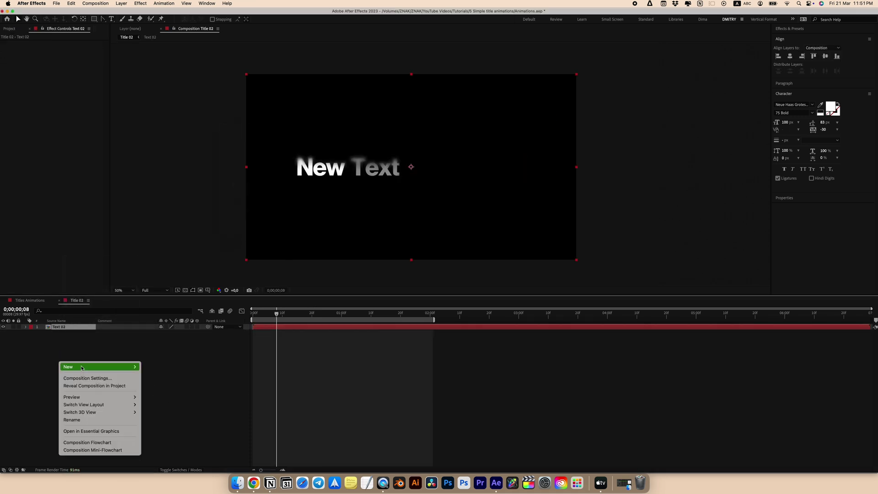
pyautogui.moveTo(69, 367)
pyautogui.click(163, 423)
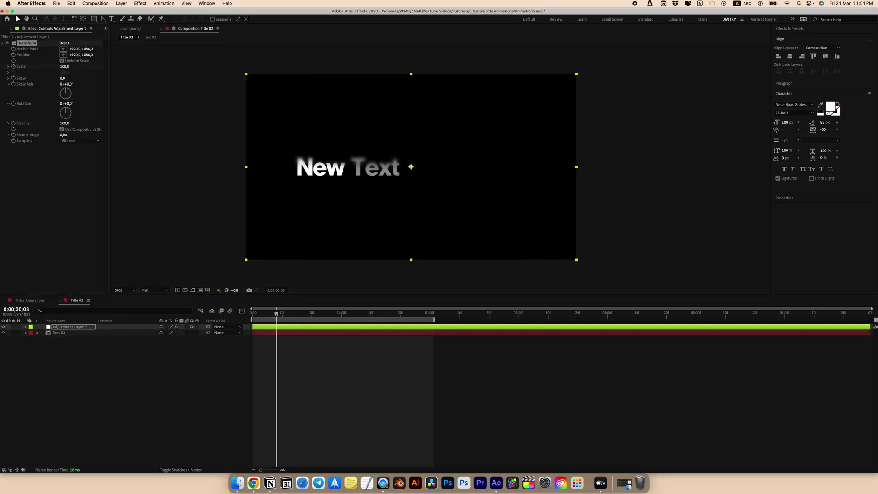
# Keyframe the Transform effect's Scale from 100 at 0;00;00;00 to 110 at 0;00;02;00.
pyautogui.press('s')
pyautogui.hotkey('alt', 'shift', 's')
pyautogui.moveTo(276, 314); pyautogui.dragTo(430, 321)
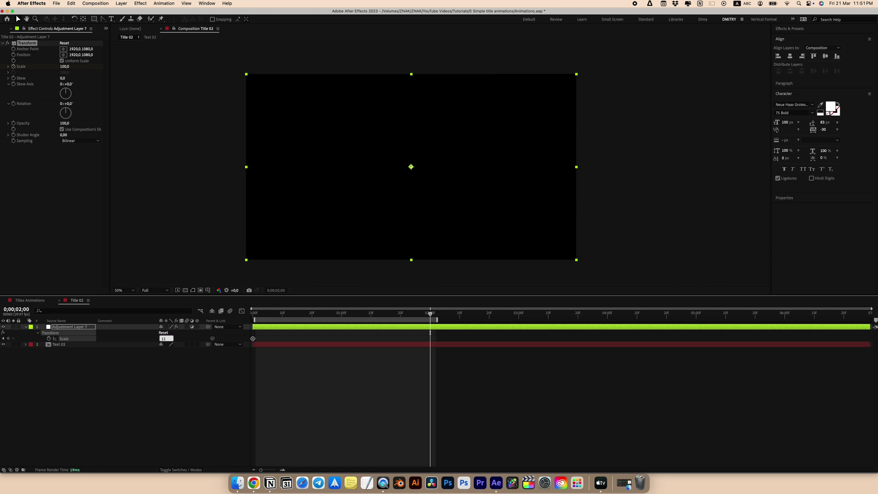
# Apply Easy Ease to both Scale keyframes and adjust their influence handles in the speed graph.
pyautogui.moveTo(447, 333); pyautogui.dragTo(236, 343)
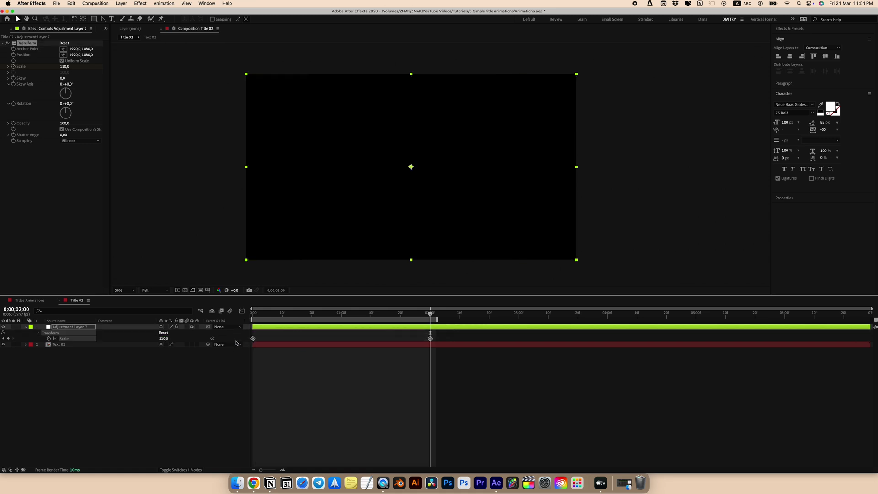
pyautogui.press('F9')
pyautogui.click(242, 311)
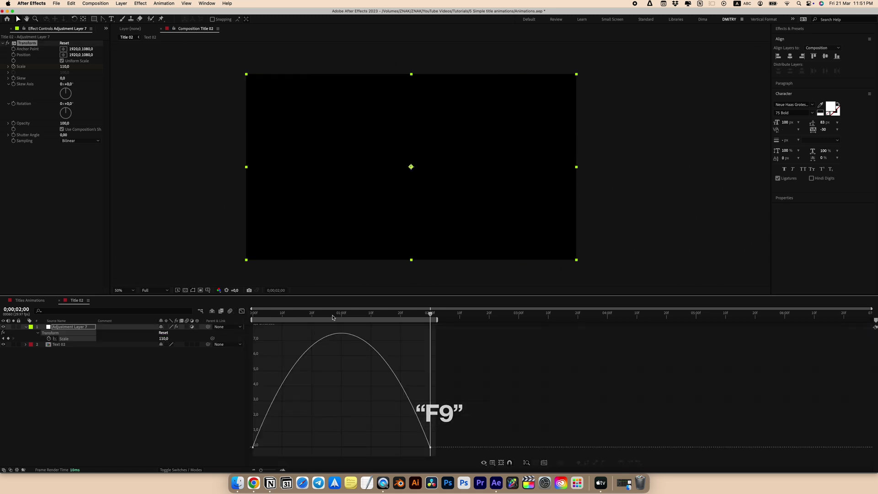
pyautogui.click(342, 314)
pyautogui.moveTo(456, 433); pyautogui.dragTo(369, 448)
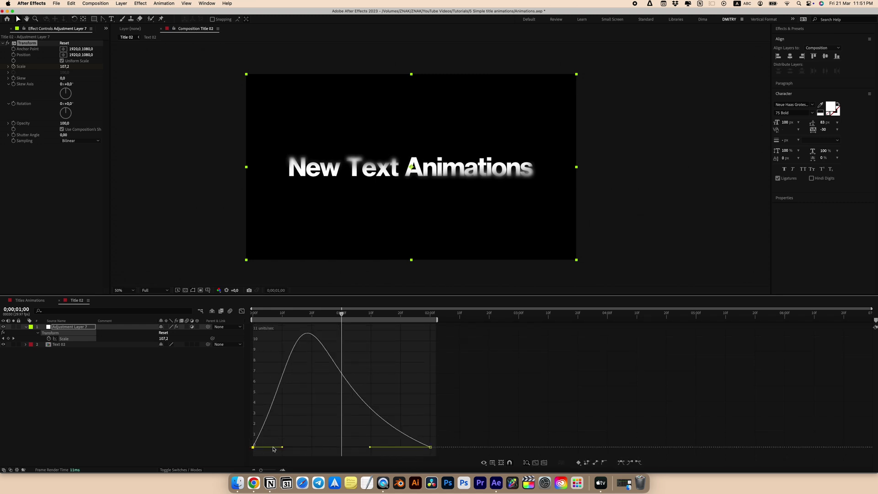
pyautogui.moveTo(282, 448); pyautogui.dragTo(313, 447)
pyautogui.click(241, 313)
# Give the Transform effect's Scale the two-line expression "posterizeTime(12);" and "value".
pyautogui.hotkey('alt', 'shift', '=')
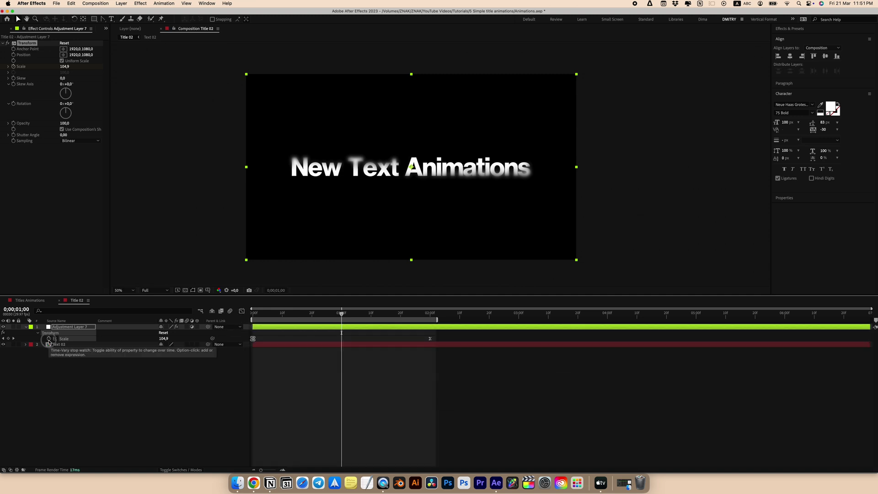
pyautogui.write('poster')
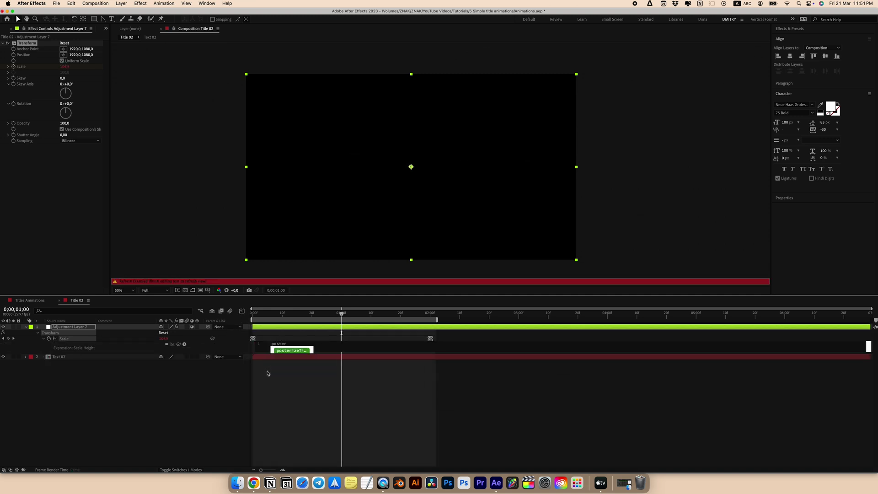
pyautogui.write('izeTime(12)')
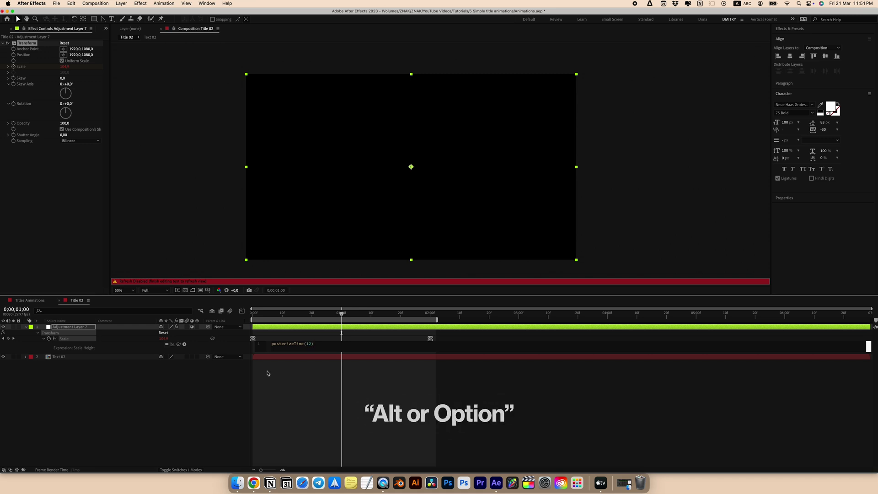
pyautogui.write(';')
pyautogui.press('Return')
pyautogui.write('value')
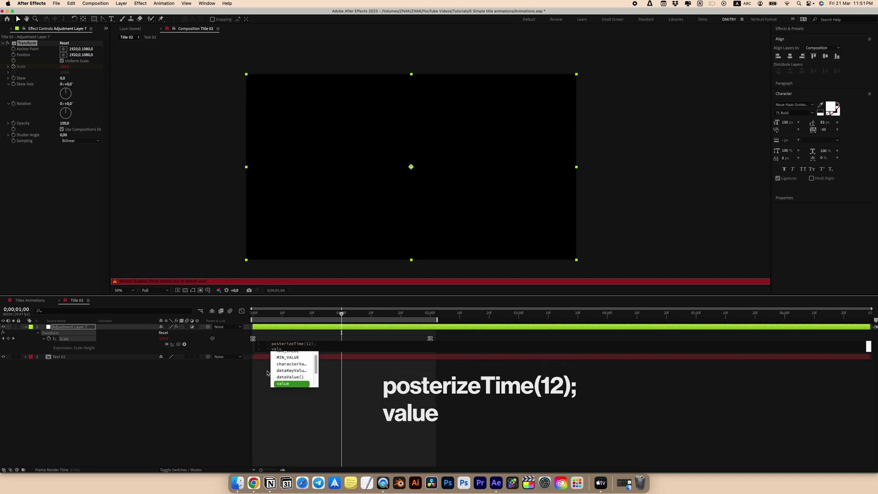
# Add another adjustment layer at the top of the stack and apply the Transform effect to it.
pyautogui.rightClick(51, 348)
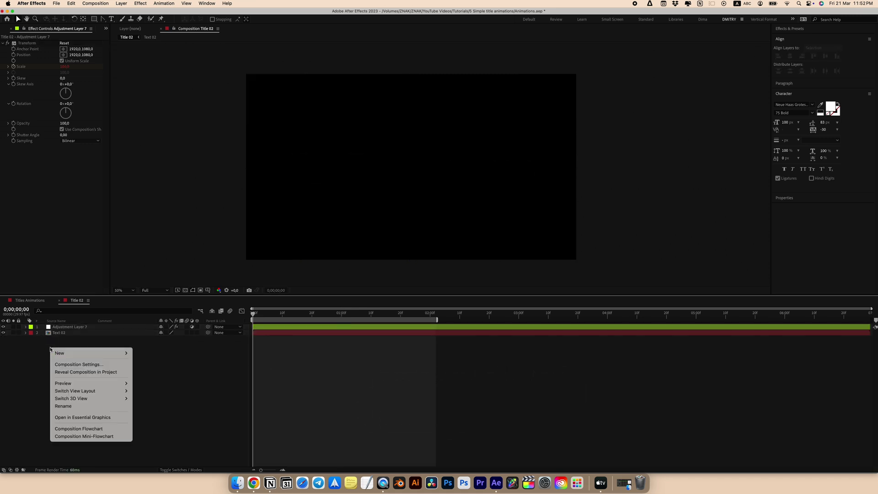
pyautogui.moveTo(71, 354)
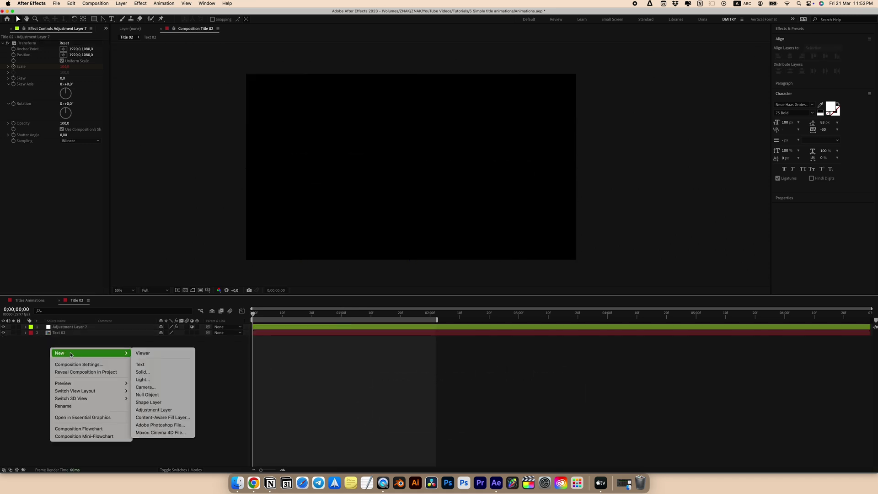
pyautogui.click(154, 410)
pyautogui.hotkey('ctrl', 'space')
pyautogui.write('tra')
pyautogui.press('Return')
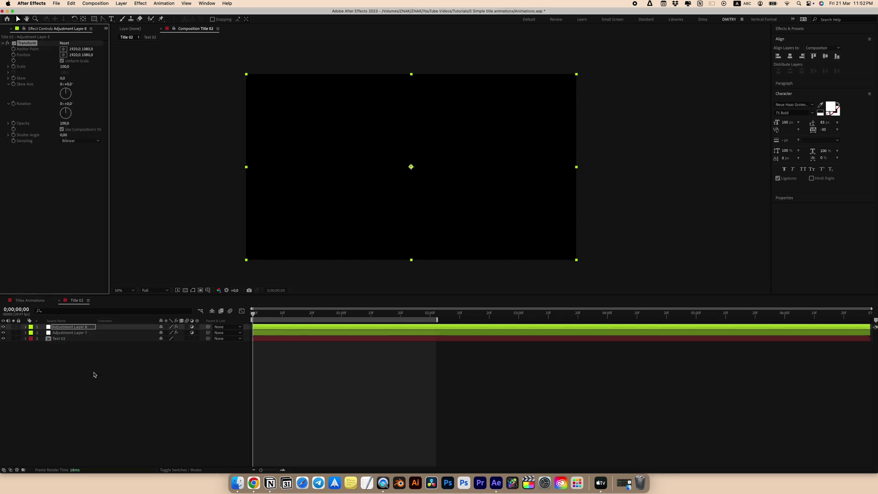
# Add the expression wiggle(15,2) to the new Transform effect's Position.
pyautogui.keyDown('alt'); pyautogui.click(13, 55); pyautogui.keyUp('alt')
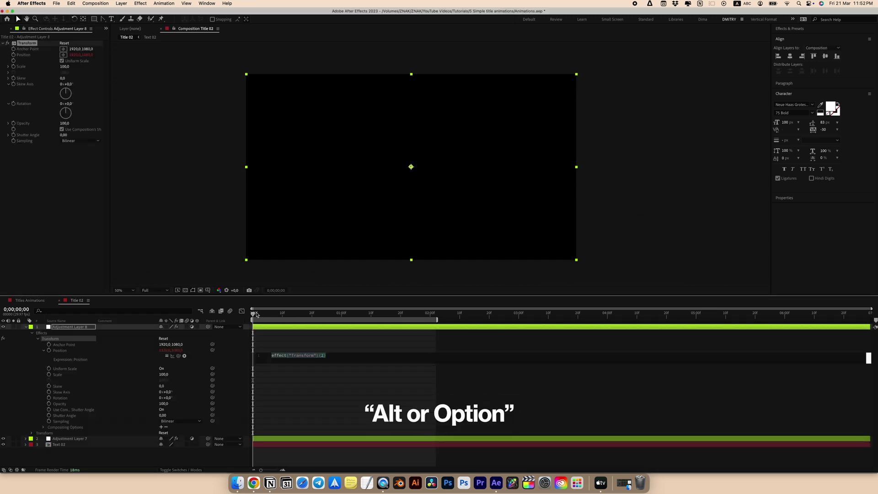
pyautogui.write('wiggle()')
pyautogui.press('Return')
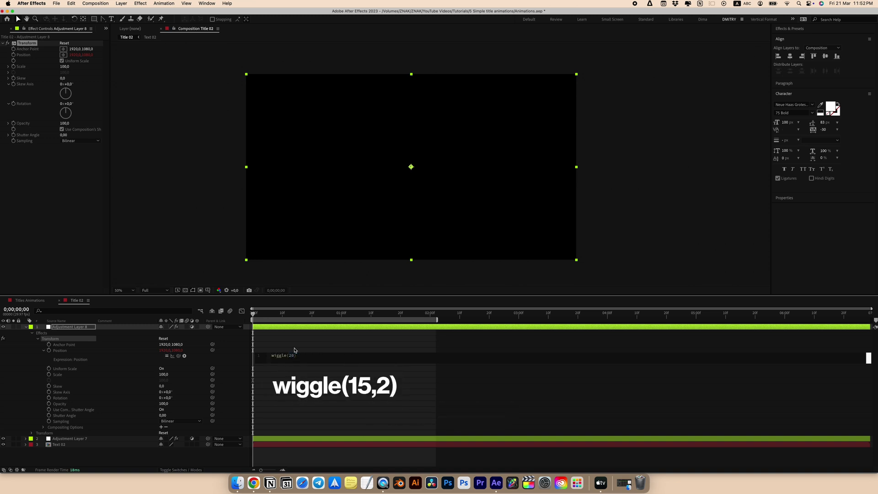
pyautogui.write('15,2')
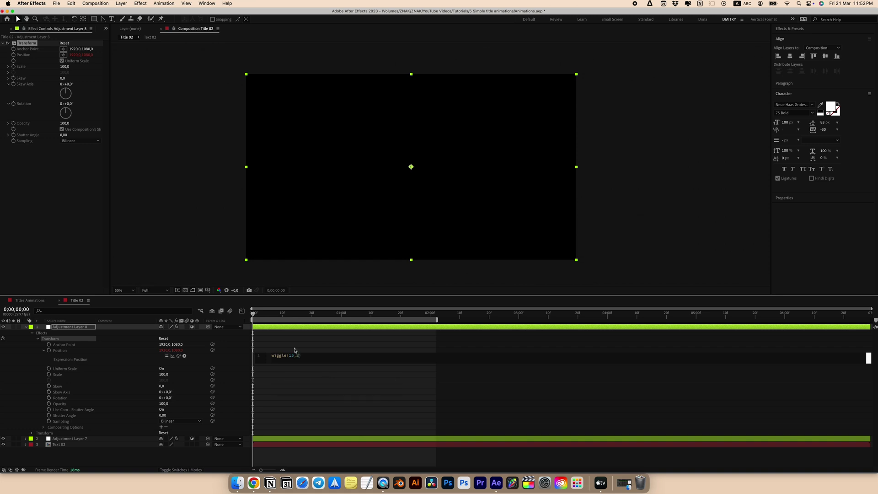
pyautogui.click(295, 350)
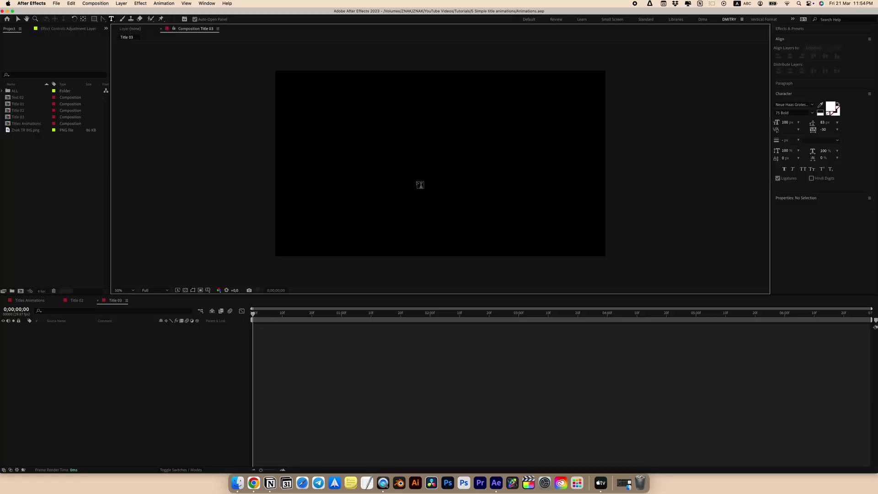
# Create a text layer in the Title 03 composition reading "Very easy title animations for your video".
pyautogui.click(417, 183)
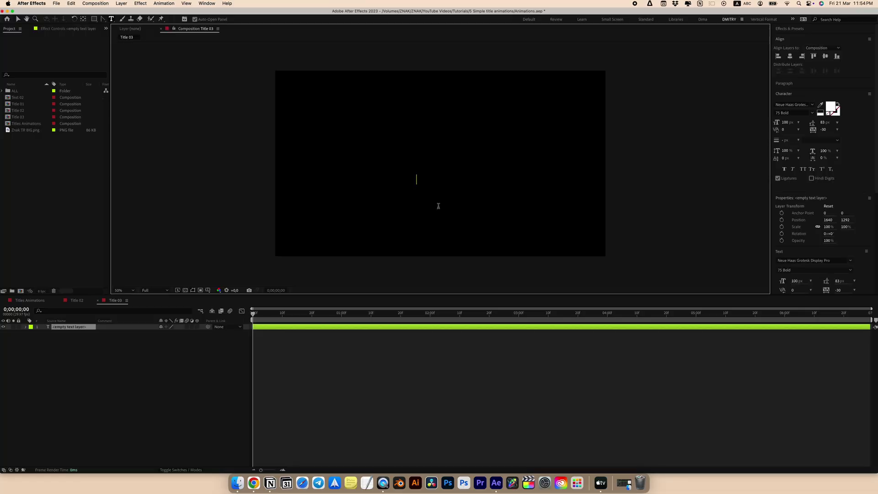
pyautogui.write('Very easy title animations for your video')
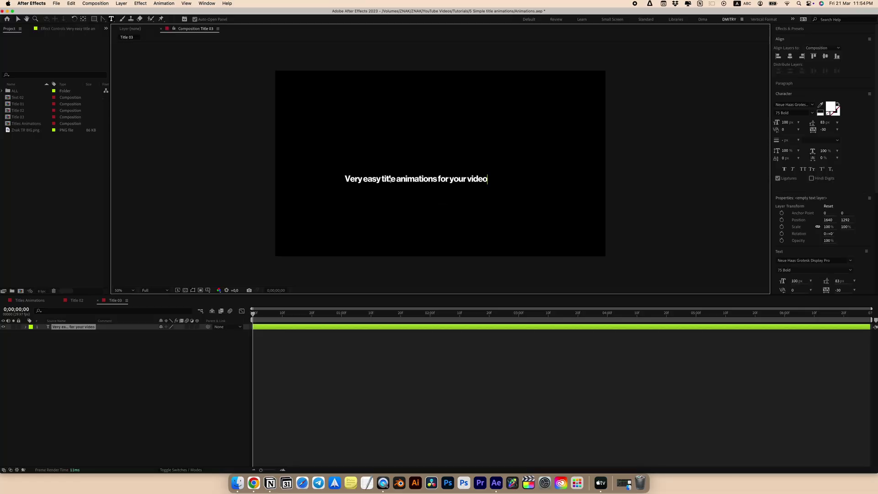
pyautogui.click(18, 19)
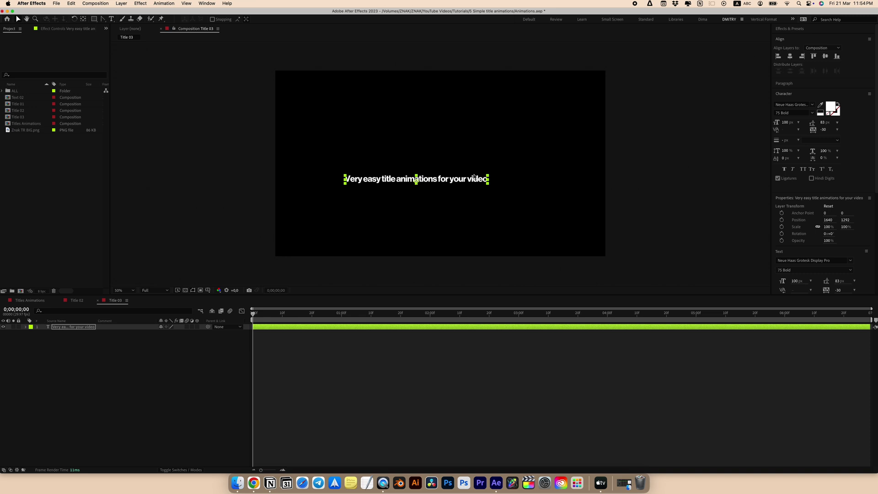
# Center the title's anchor point in its layer content and align the layer to the center of the composition.
pyautogui.click(790, 56)
pyautogui.click(825, 56)
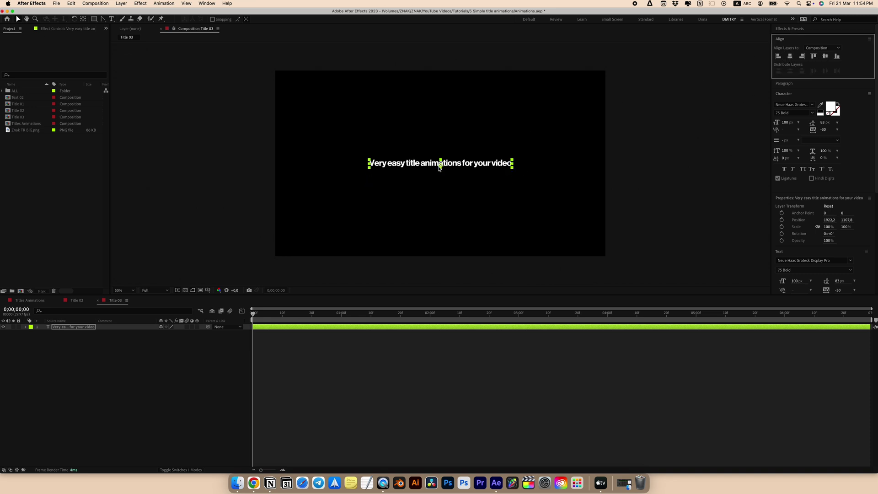
pyautogui.rightClick(442, 165)
pyautogui.moveTo(457, 200)
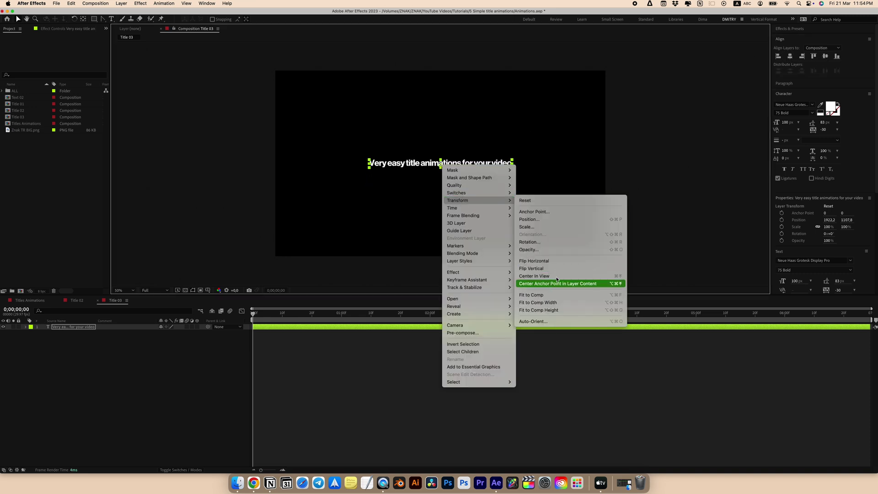
pyautogui.click(549, 284)
pyautogui.click(823, 58)
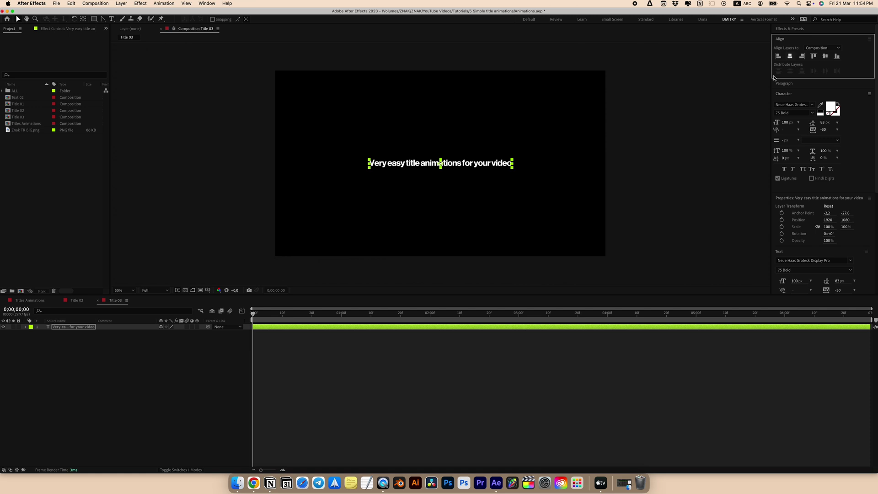
# Decompose the title into words at approximate positions without expressions, and realign the word layers over the original title dimmed to 54% opacity.
pyautogui.click(207, 3)
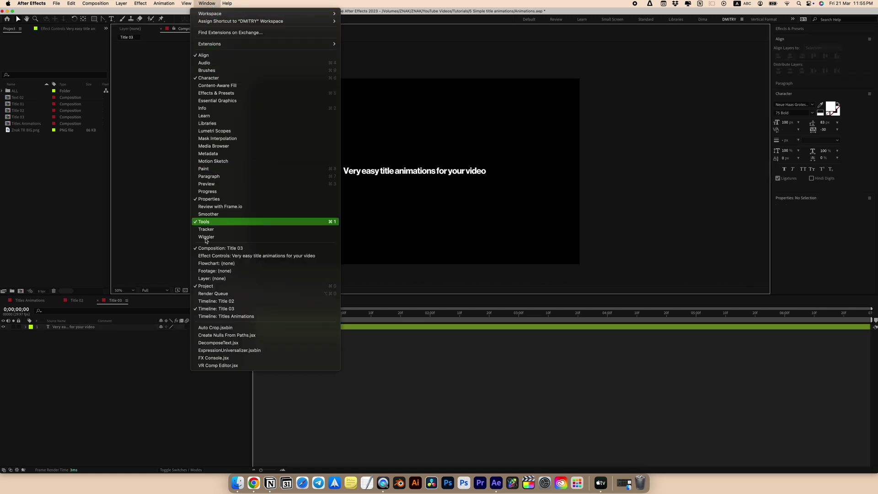
pyautogui.click(207, 343)
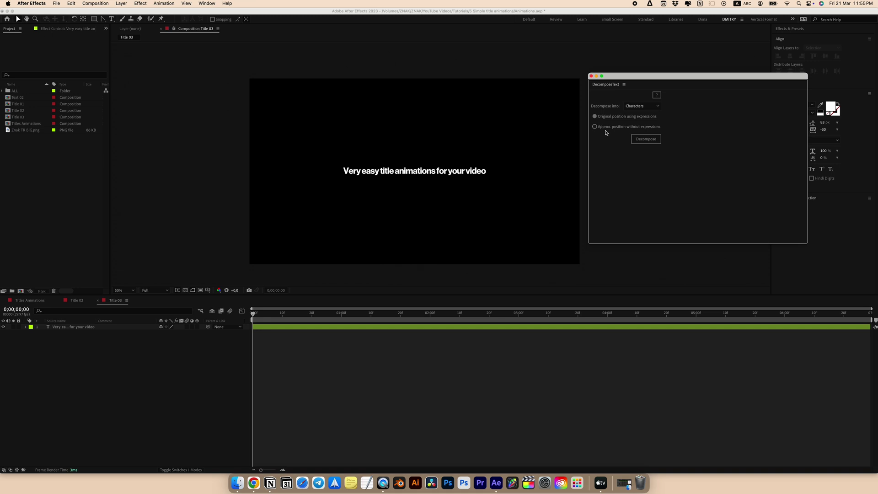
pyautogui.click(642, 106)
pyautogui.click(636, 112)
pyautogui.click(643, 140)
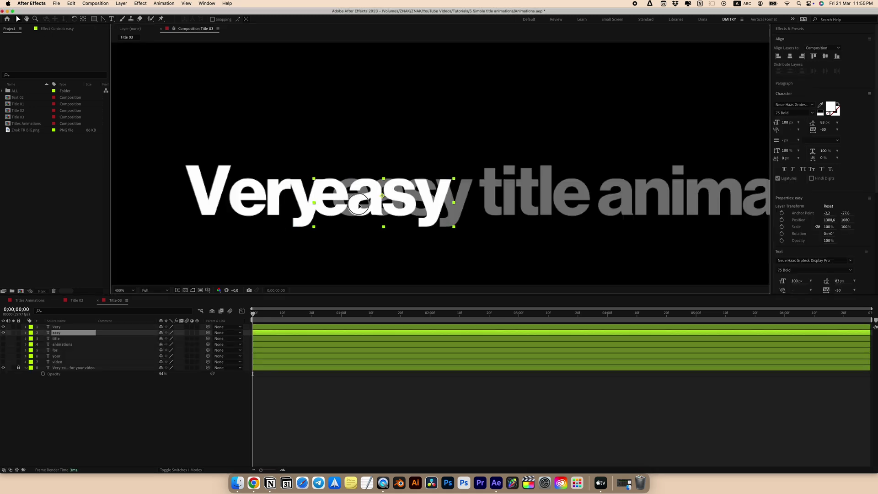
pyautogui.moveTo(347, 203); pyautogui.dragTo(366, 203)
pyautogui.hscroll(5, 412, 197)
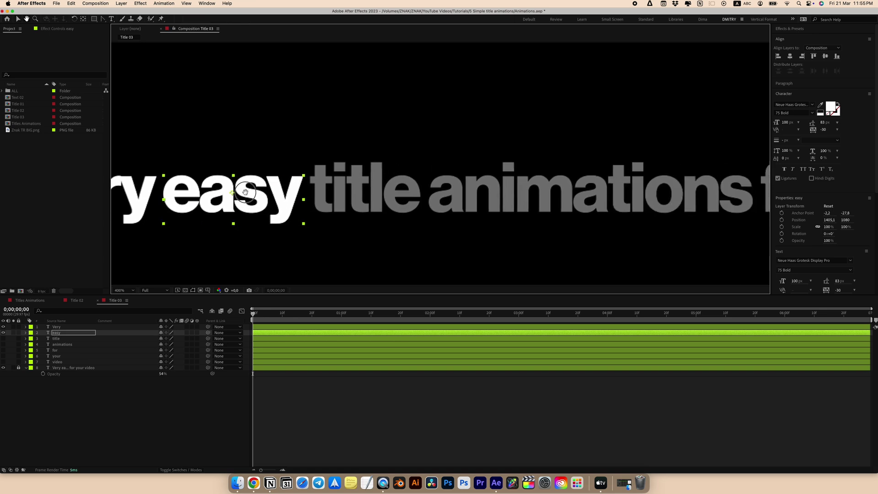
# Create a null object at the top of the layer stack and parent all seven word layers to it.
pyautogui.rightClick(75, 373)
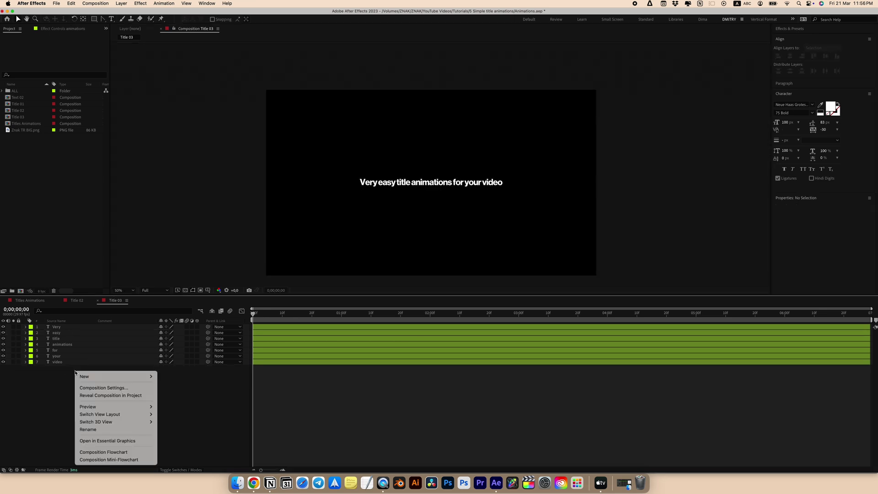
pyautogui.moveTo(91, 377)
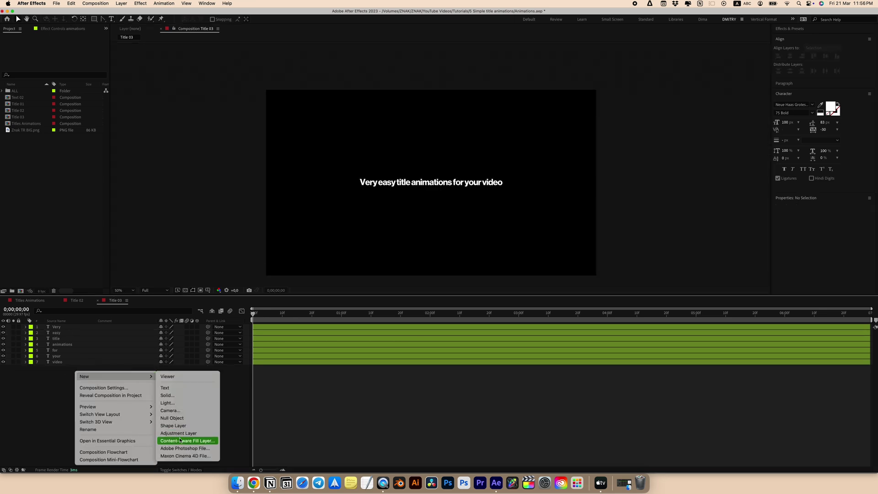
pyautogui.click(176, 418)
pyautogui.click(55, 386)
pyautogui.moveTo(55, 386); pyautogui.dragTo(59, 330)
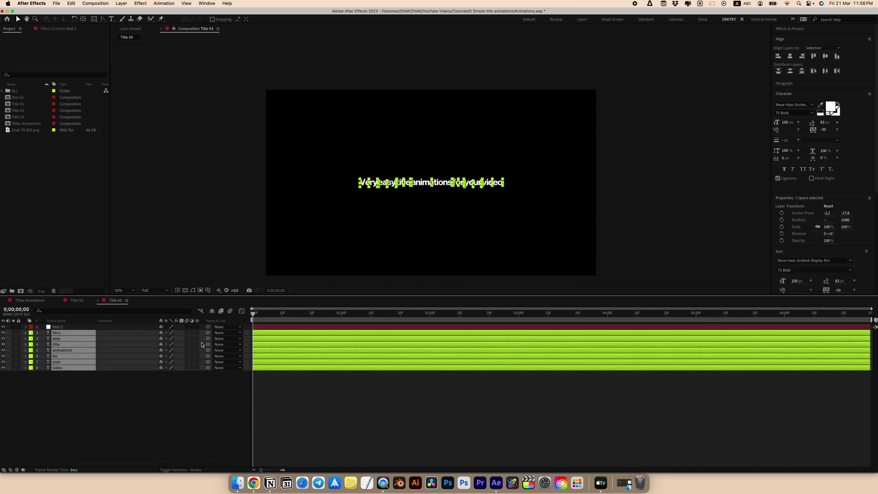
pyautogui.moveTo(209, 337); pyautogui.dragTo(78, 328)
pyautogui.click(103, 403)
# Try moving the null together with all its words, and the word "Very" on its own.
pyautogui.click(73, 328)
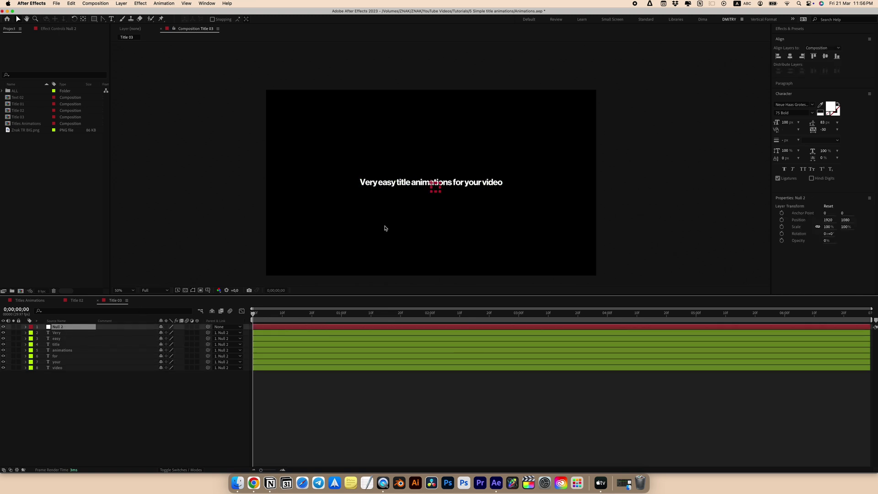
pyautogui.moveTo(434, 190); pyautogui.dragTo(372, 212)
pyautogui.click(56, 332)
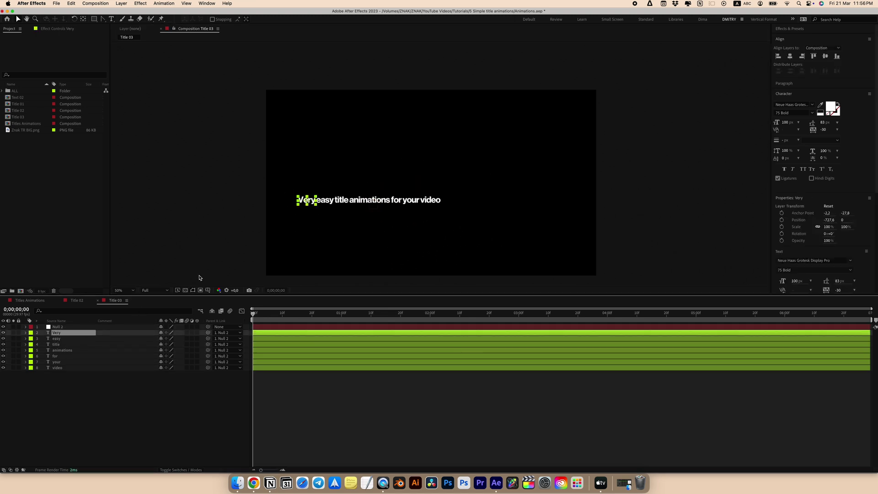
pyautogui.moveTo(311, 202); pyautogui.dragTo(305, 252)
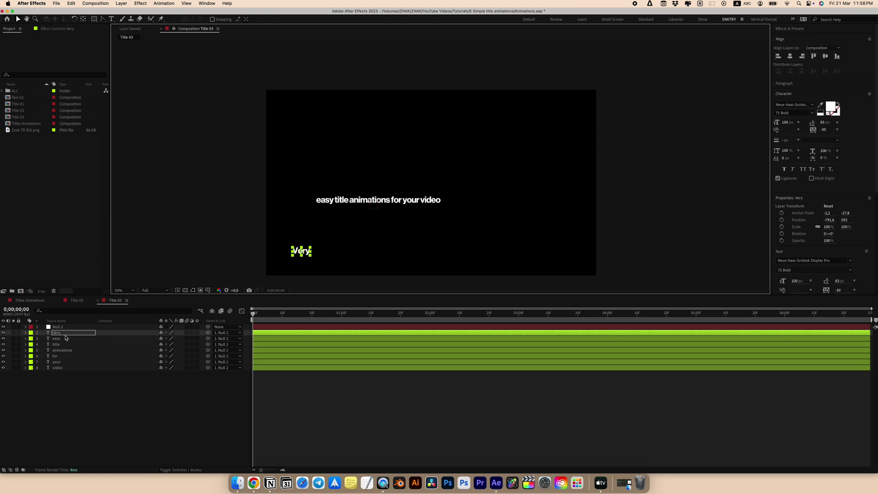
pyautogui.click(86, 327)
pyautogui.moveTo(389, 200); pyautogui.dragTo(451, 182)
# Display the proportional grid over the Title 03 composition.
pyautogui.click(207, 290)
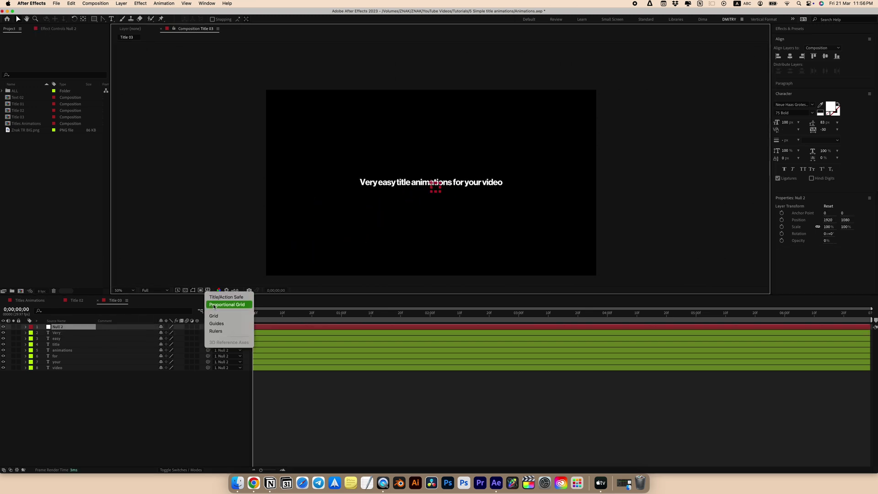
pyautogui.click(213, 306)
pyautogui.scroll(2, 437, 192)
pyautogui.moveTo(438, 192); pyautogui.dragTo(419, 214)
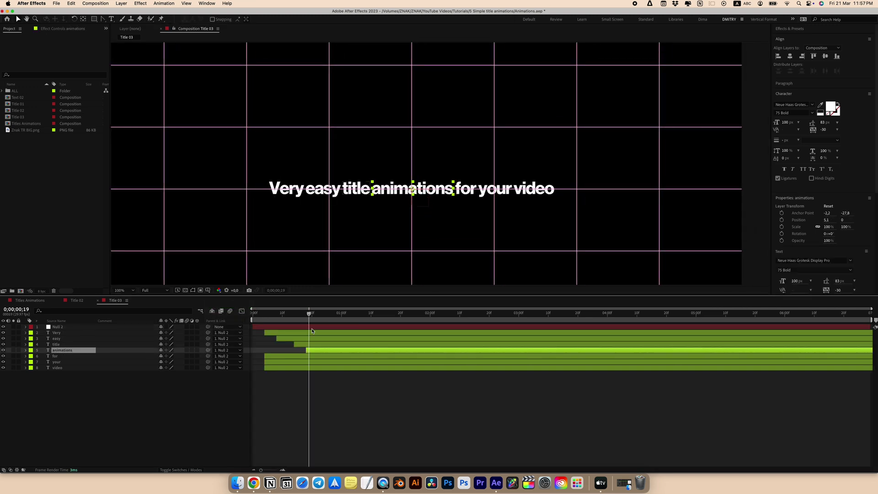
# Stagger the start points of the word layers, finishing with "for", "your" and "video", so that each word appears after the previous one.
pyautogui.moveTo(308, 316); pyautogui.dragTo(339, 319)
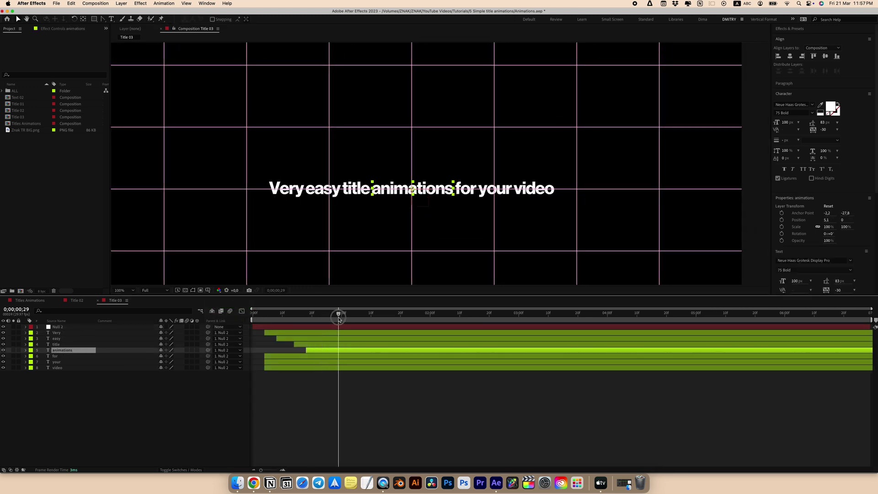
pyautogui.moveTo(265, 356); pyautogui.dragTo(328, 355)
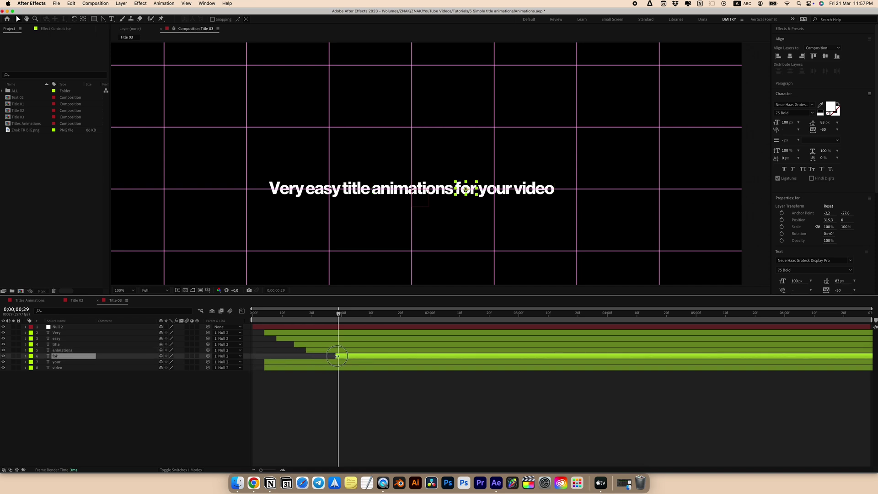
pyautogui.moveTo(344, 315); pyautogui.dragTo(368, 315)
pyautogui.moveTo(267, 365); pyautogui.dragTo(365, 361)
pyautogui.press('space')
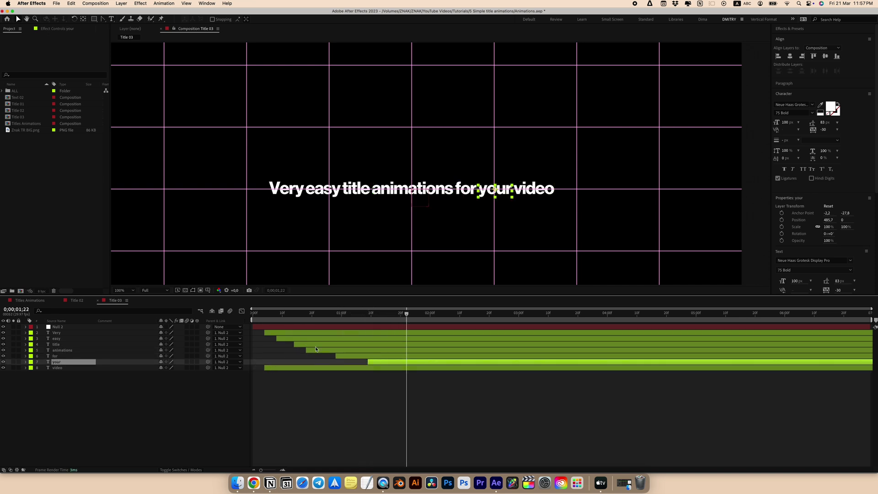
pyautogui.moveTo(275, 367); pyautogui.dragTo(392, 369)
# Keyframe the null's Position at the start and at 0;00;00;06 with the value 2636, 1080, centering the word "Very".
pyautogui.press('Home')
pyautogui.click(58, 327)
pyautogui.press('p')
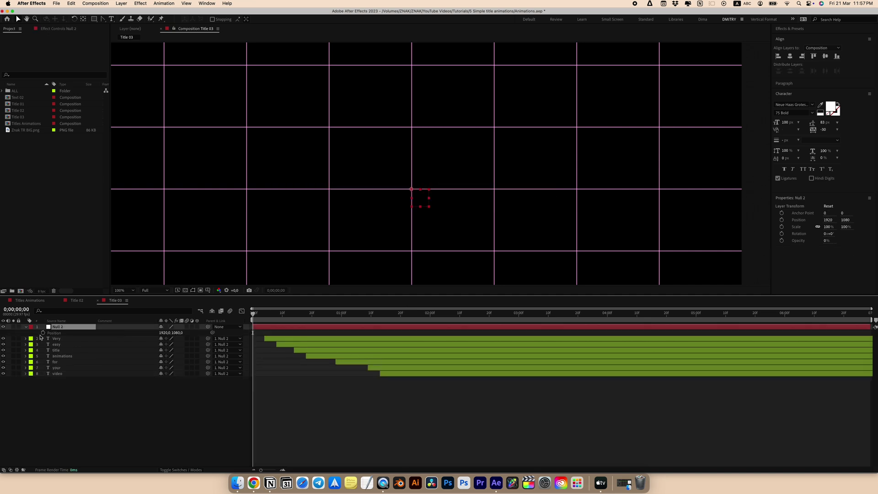
pyautogui.click(43, 333)
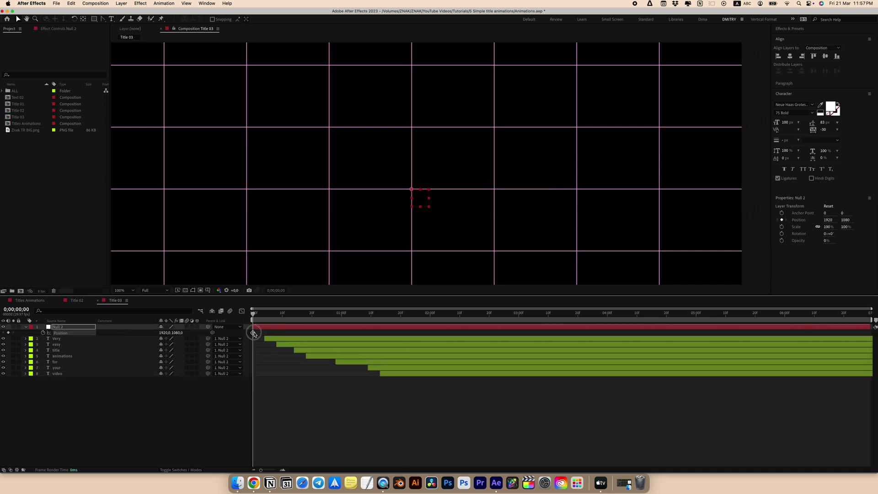
pyautogui.moveTo(254, 315); pyautogui.dragTo(272, 317)
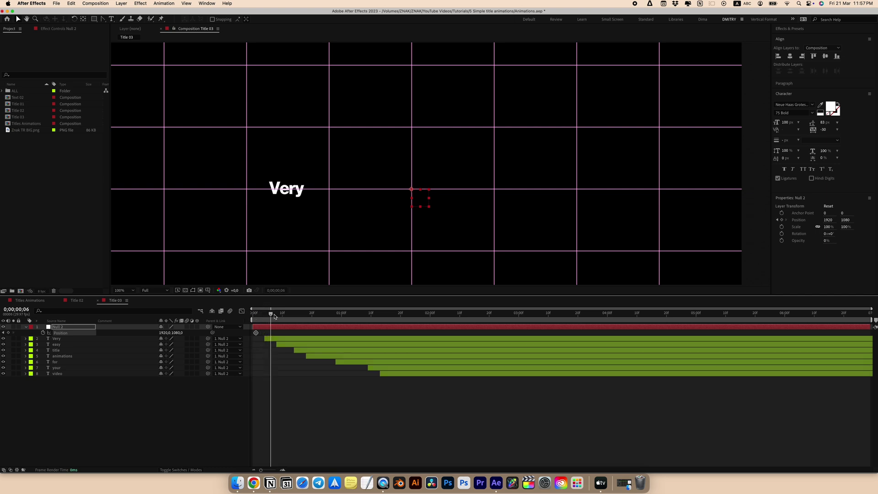
pyautogui.moveTo(420, 209); pyautogui.dragTo(544, 203)
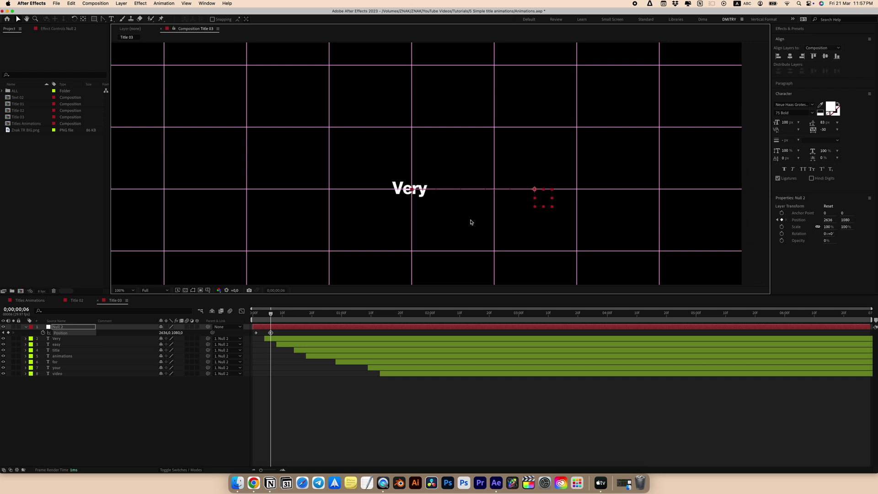
# Set the null's Position to 3016, 1080 at 0;00;00;01, check the move up to the second keyframe and save the project.
pyautogui.click(256, 320)
pyautogui.moveTo(431, 196); pyautogui.dragTo(598, 207)
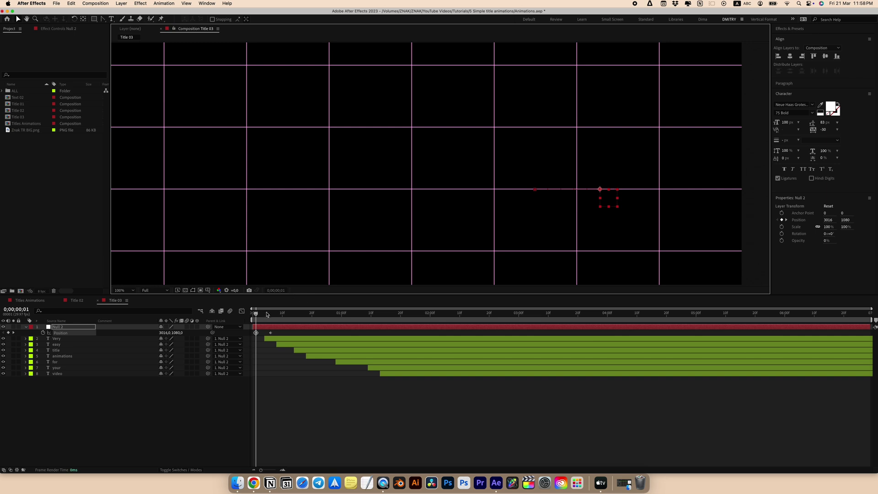
pyautogui.moveTo(257, 315); pyautogui.dragTo(271, 314)
pyautogui.press('super+s')
# Copy the null's second Position keyframe to 0;00;00;08 and move the null to 2528, 1080 at 0;00;00;12, centering "Very easy".
pyautogui.press('=')
pyautogui.press('super+Right')
pyautogui.press('super+Right')
pyautogui.click(289, 333)
pyautogui.press('super+c')
pyautogui.press('super+v')
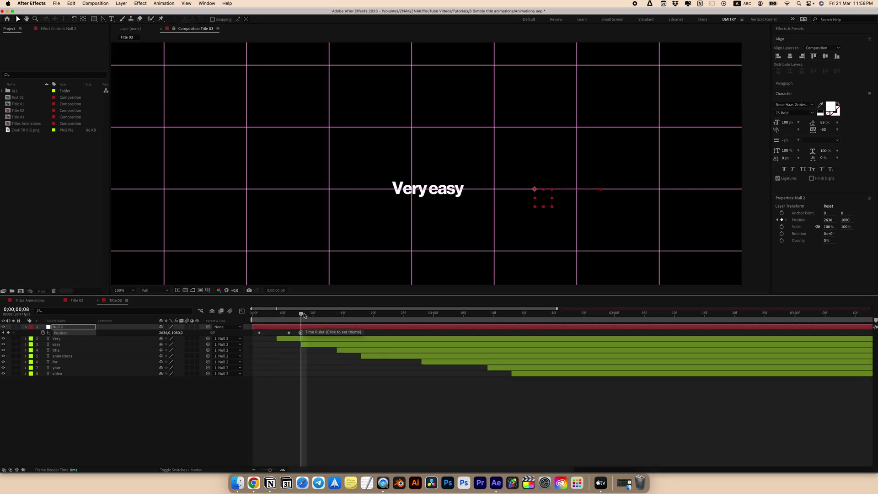
pyautogui.moveTo(301, 314); pyautogui.dragTo(325, 317)
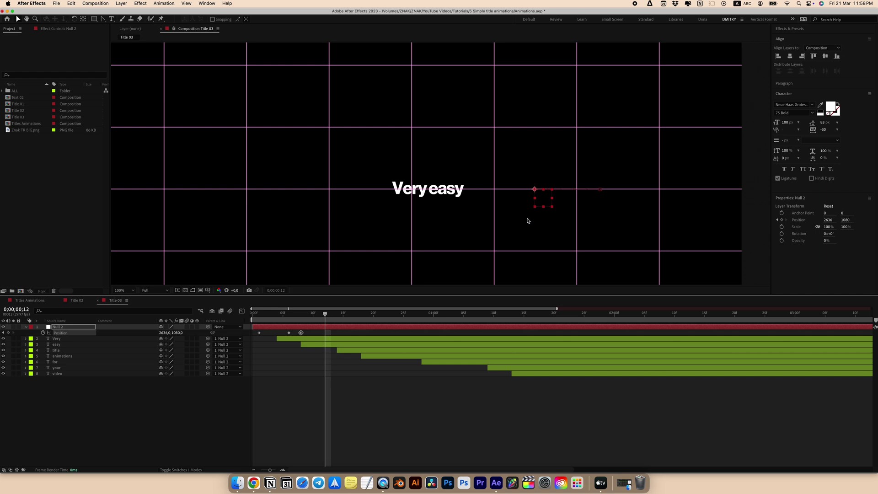
pyautogui.moveTo(535, 190); pyautogui.dragTo(517, 191)
# Copy the null's last Position keyframe to 0;00;00;14 and move the null to 2444, 1080 at 0;00;00;17, centering "Very easy title".
pyautogui.moveTo(326, 315); pyautogui.dragTo(337, 315)
pyautogui.click(342, 353)
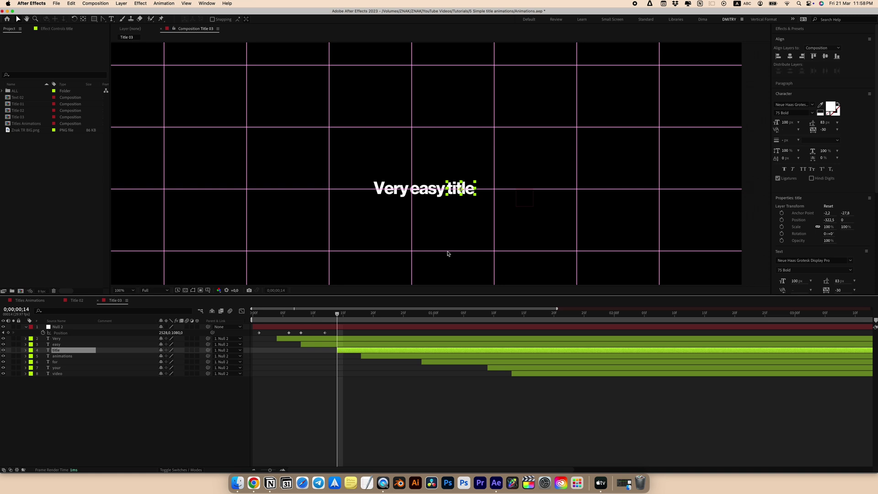
pyautogui.click(326, 333)
pyautogui.press('super+c')
pyautogui.press('super+v')
pyautogui.moveTo(352, 315); pyautogui.dragTo(355, 315)
pyautogui.moveTo(520, 192); pyautogui.dragTo(504, 192)
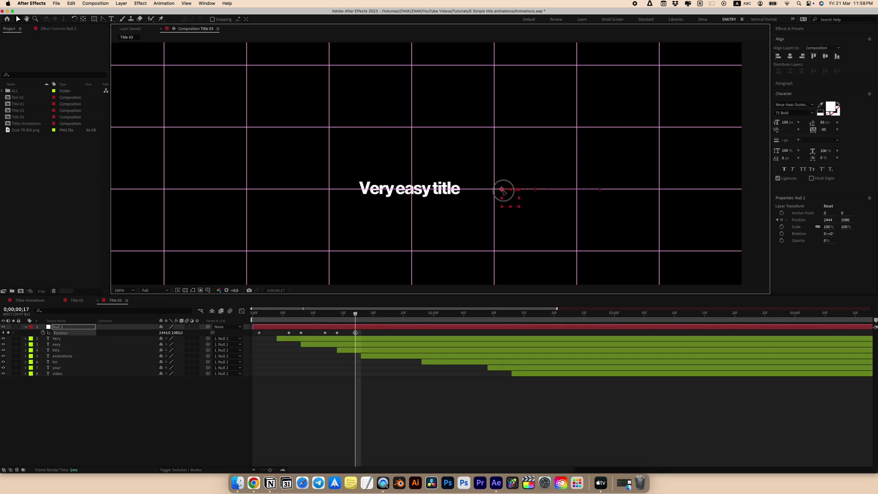
# Continue keyframing the null's Position for the remaining words until the full title is centered.
pyautogui.click(365, 315)
pyautogui.moveTo(361, 315); pyautogui.dragTo(391, 315)
pyautogui.moveTo(478, 195); pyautogui.dragTo(440, 196)
# Apply Easy Ease to all of the null's Position keyframes and reshape their curves in the Graph Editor.
pyautogui.moveTo(556, 329); pyautogui.dragTo(263, 337)
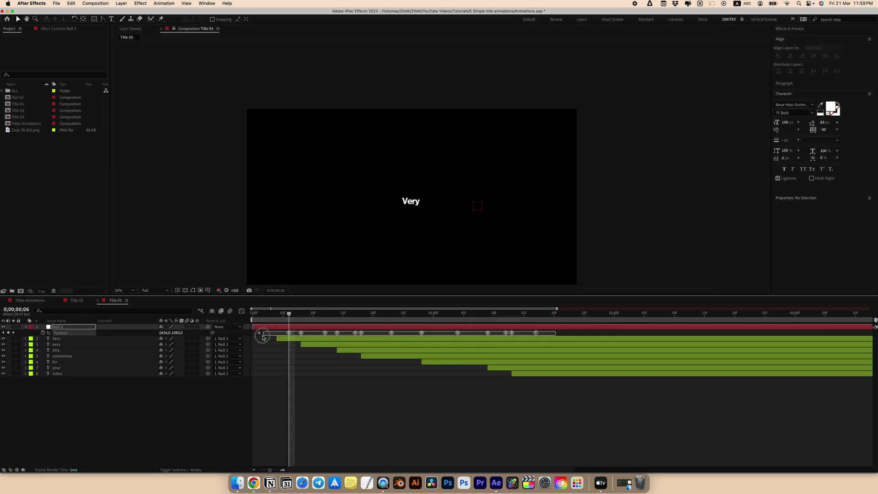
pyautogui.press('F9')
pyautogui.click(241, 311)
pyautogui.moveTo(595, 437); pyautogui.dragTo(515, 420)
pyautogui.moveTo(265, 449); pyautogui.dragTo(252, 448)
# Preview the Title 03 animation from the beginning.
pyautogui.press('space')
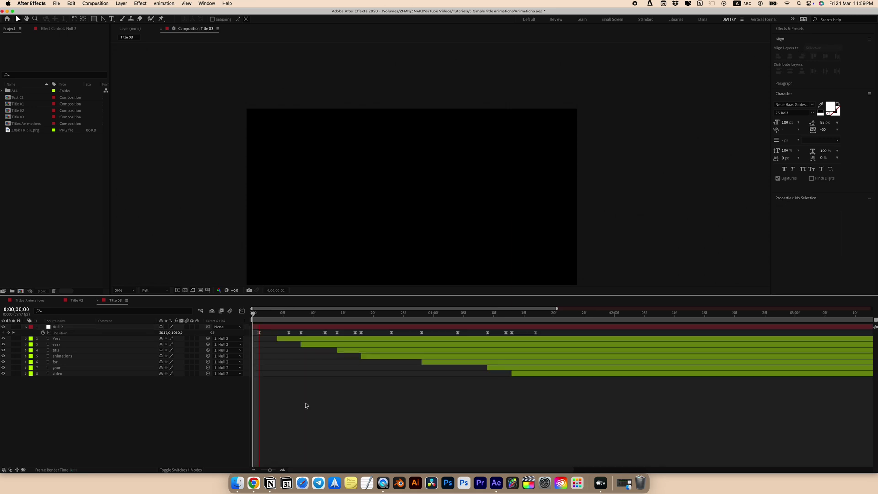
pyautogui.press('space')
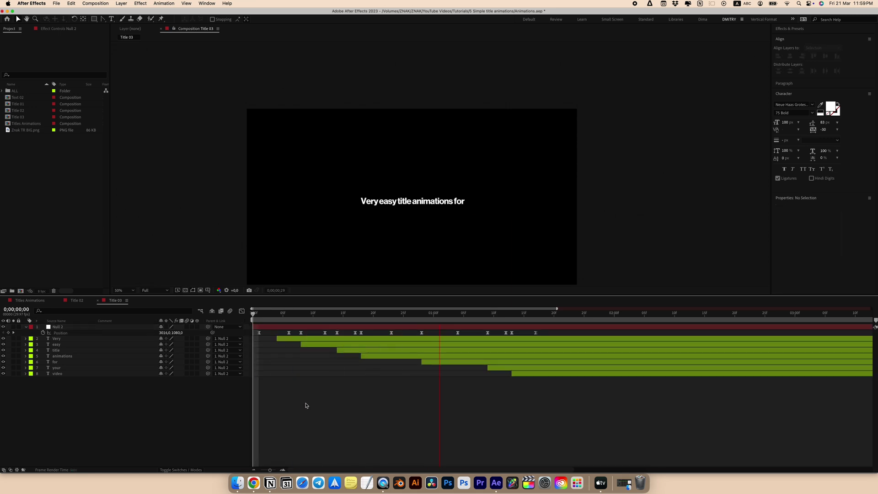
pyautogui.press('space')
pyautogui.moveTo(398, 207); pyautogui.dragTo(417, 193)
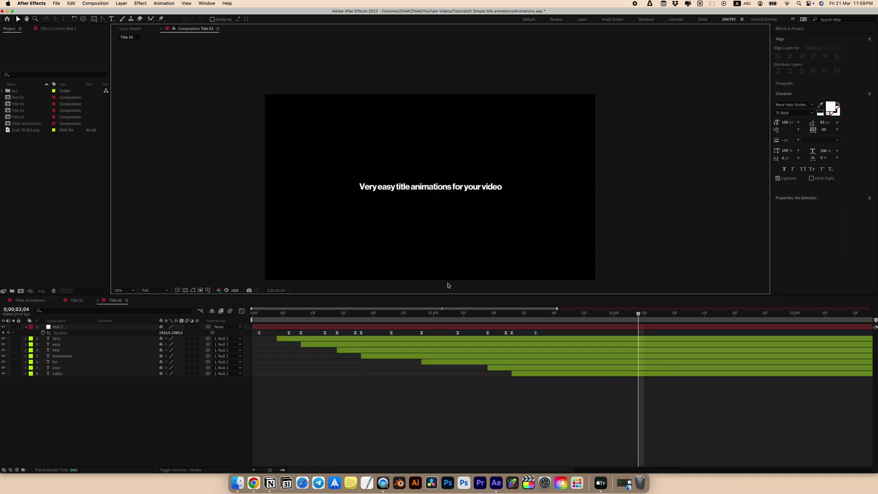
pyautogui.press('Home')
pyautogui.press('space')
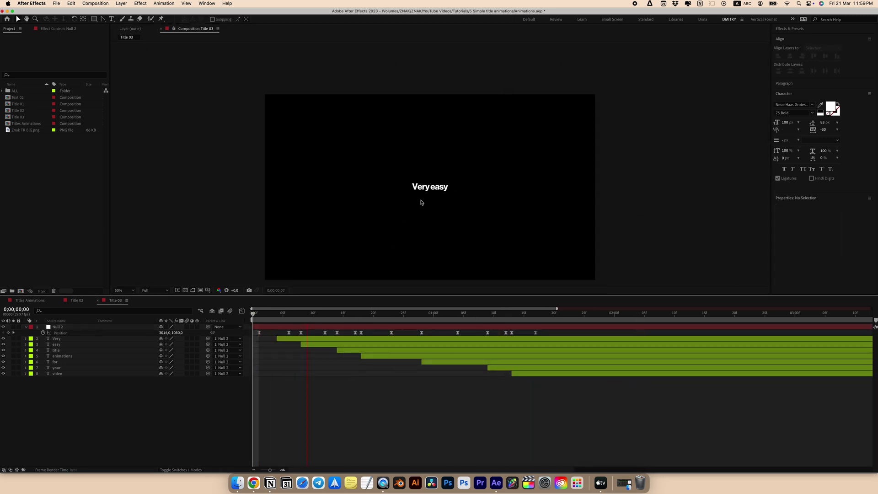
pyautogui.press('space')
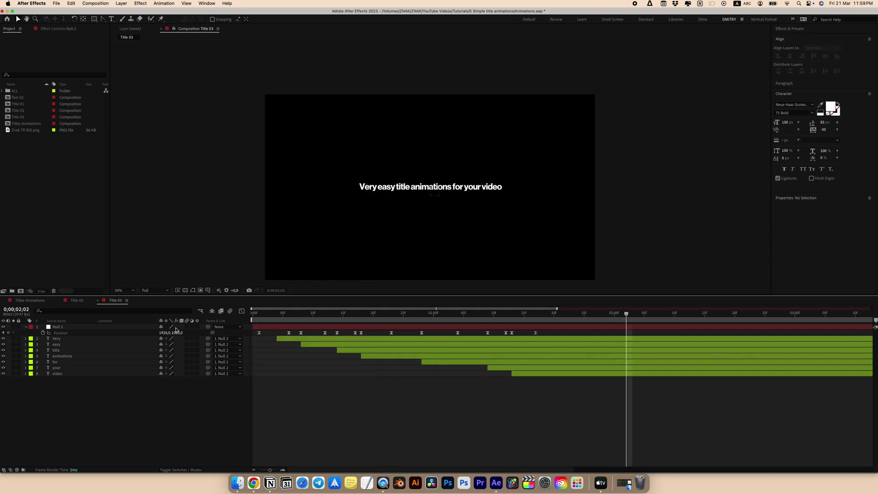
# Shift the layers from "easy" through "video" and the matching null Position keyframes two frames later, and play back the new timing.
pyautogui.click(303, 345)
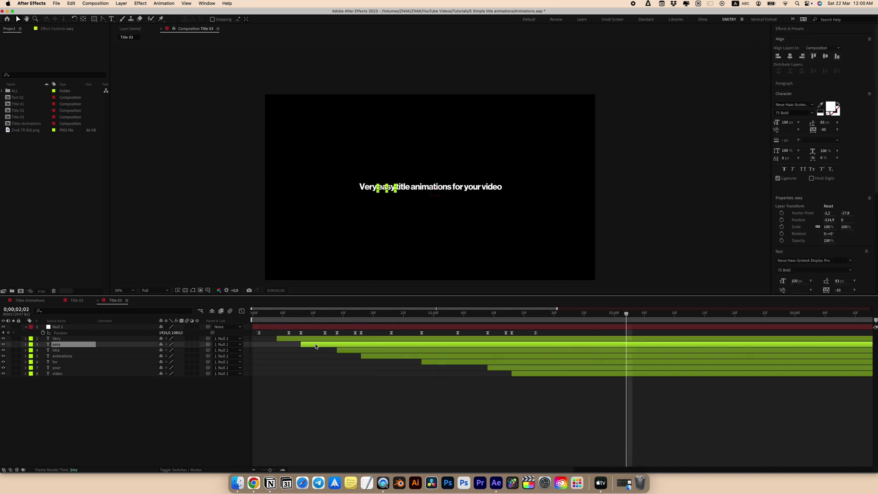
pyautogui.press('super+z')
pyautogui.keyDown('shift'); pyautogui.click(530, 374); pyautogui.keyUp('shift')
pyautogui.moveTo(346, 346); pyautogui.dragTo(359, 344)
pyautogui.moveTo(551, 332); pyautogui.dragTo(299, 335)
pyautogui.moveTo(301, 333); pyautogui.dragTo(313, 334)
pyautogui.press('space')
# Enable motion blur for the null and all word layers, and trim the work area to end after the title completes.
pyautogui.moveTo(187, 327); pyautogui.dragTo(187, 378)
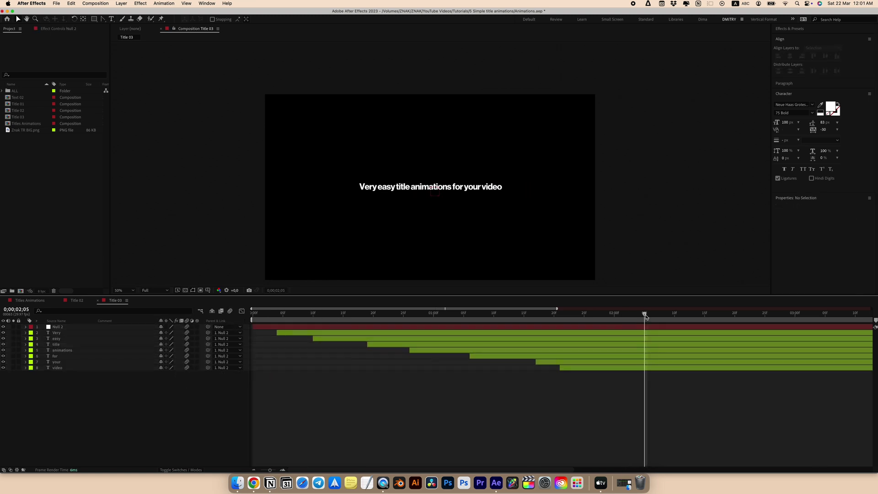
pyautogui.press('n')
pyautogui.moveTo(624, 314); pyautogui.dragTo(252, 314)
# Play back and scrub through the Title 03 animation to examine the motion-blurred words.
pyautogui.press('space')
pyautogui.moveTo(399, 223); pyautogui.dragTo(426, 212)
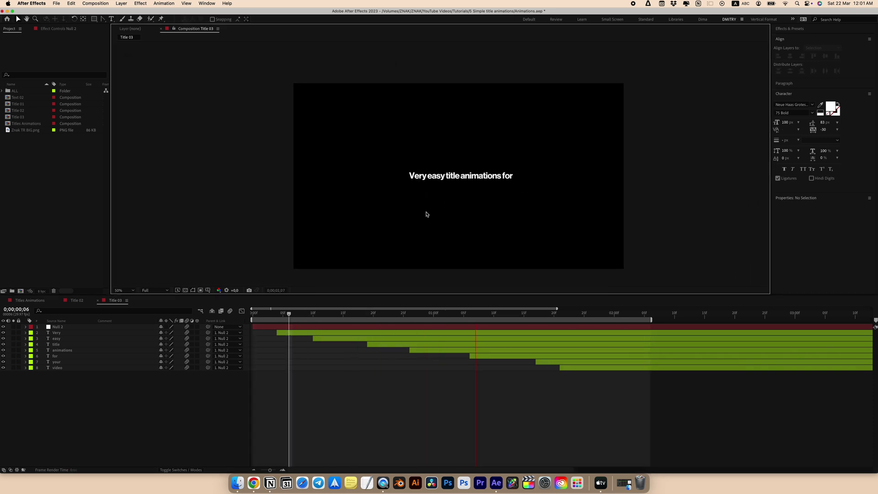
pyautogui.press('space')
pyautogui.scroll(4, 457, 181)
pyautogui.moveTo(457, 178); pyautogui.dragTo(451, 194)
pyautogui.moveTo(459, 312); pyautogui.dragTo(571, 323)
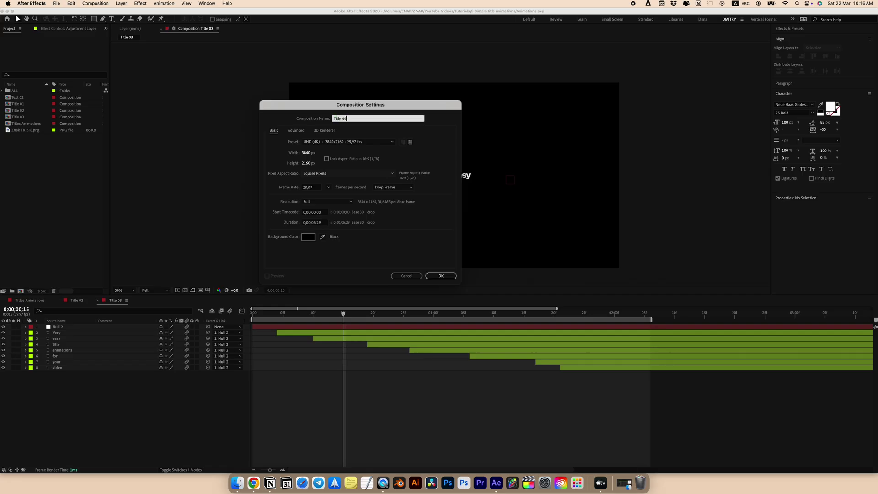
# Create a UHD composition named Title 04 at 29,97 fps and add separate text layers "Studio" and "Znak" in Times Regular.
pyautogui.press('Return')
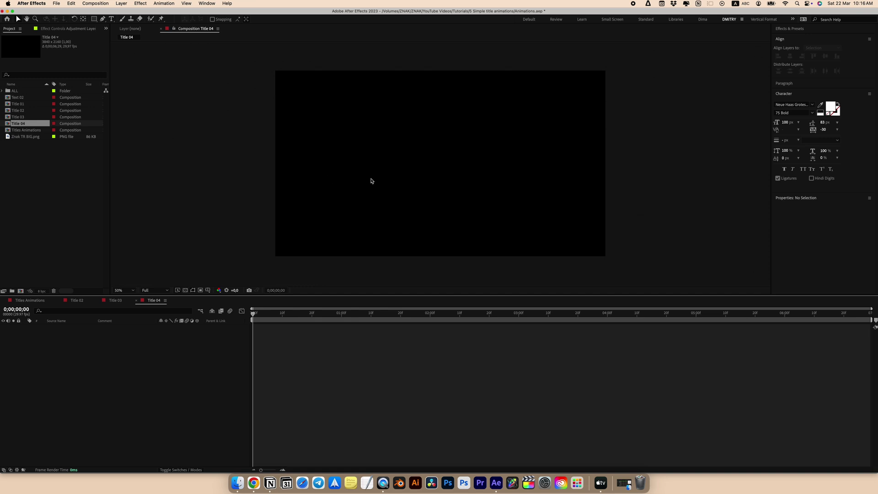
pyautogui.press('super+t')
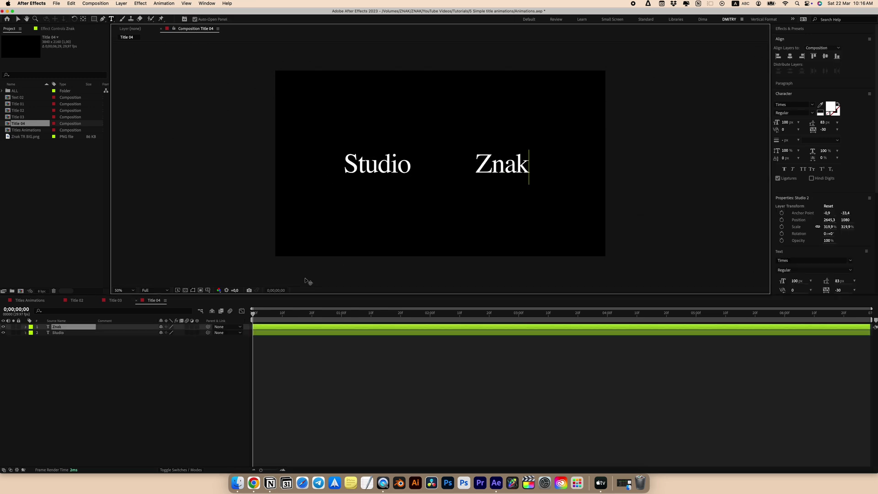
pyautogui.click(146, 360)
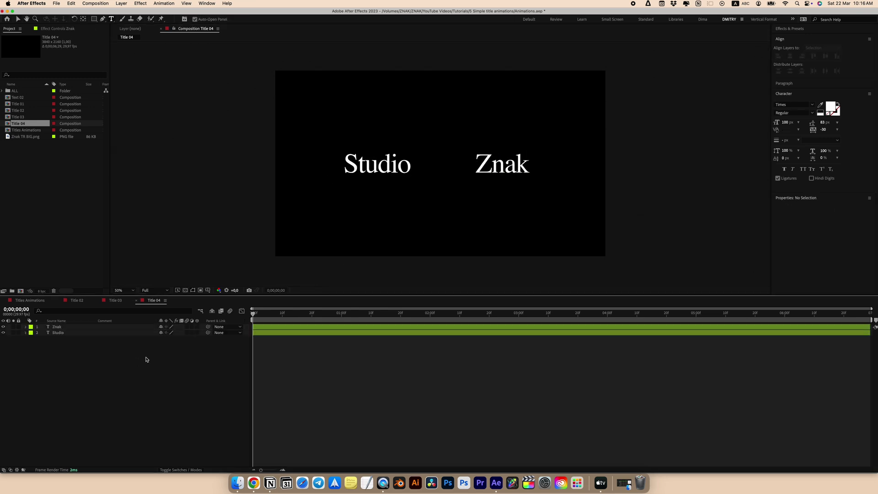
# Reposition the words with the safe-area guides, aligning Studio's left edge and Znak's right edge to the innermost vertical guides.
pyautogui.press("'")
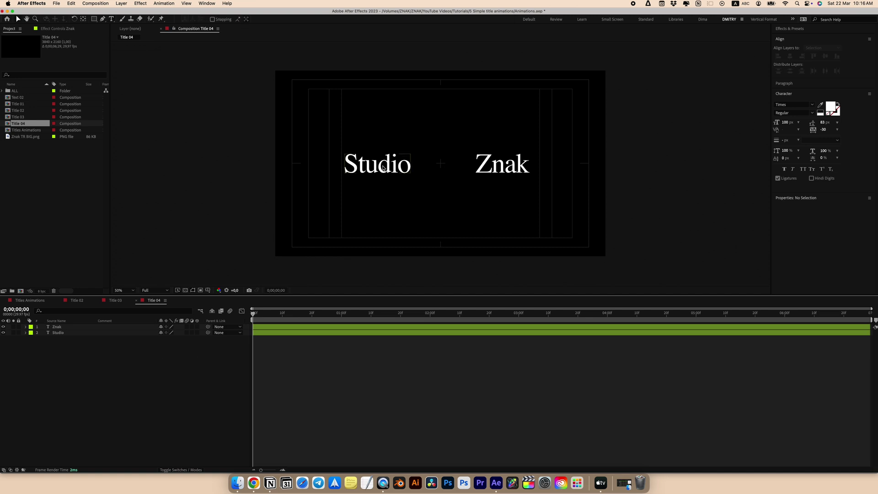
pyautogui.click(384, 168)
pyautogui.scroll(4, 346, 168)
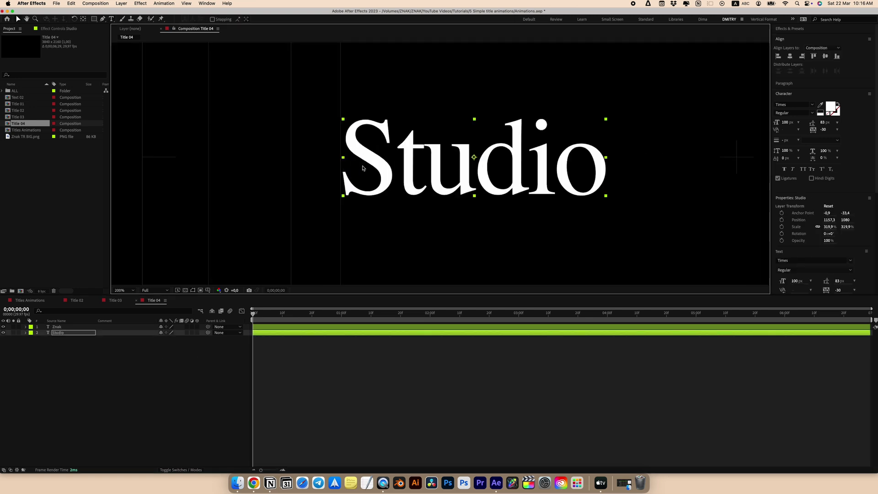
pyautogui.moveTo(373, 165); pyautogui.dragTo(372, 166)
pyautogui.press('space')
pyautogui.moveTo(508, 167); pyautogui.dragTo(267, 164)
pyautogui.press('v')
pyautogui.moveTo(385, 167); pyautogui.dragTo(432, 169)
pyautogui.scroll(-4, 380, 164)
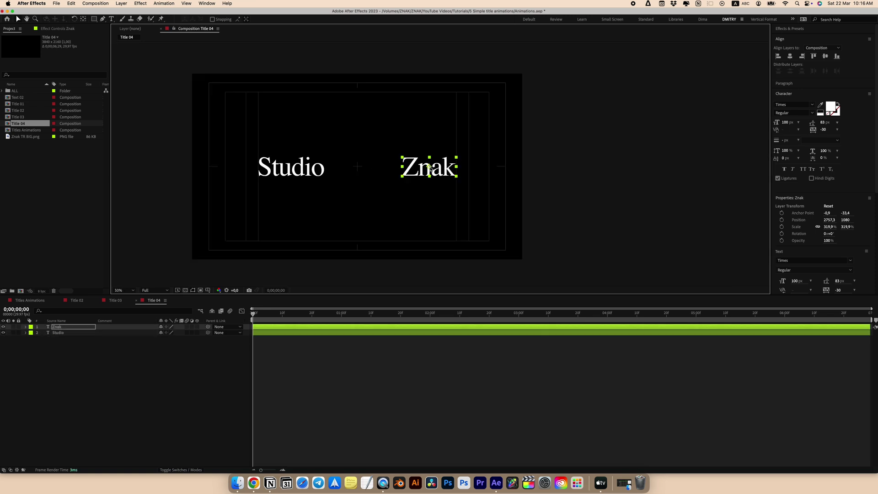
pyautogui.moveTo(381, 164); pyautogui.dragTo(418, 166)
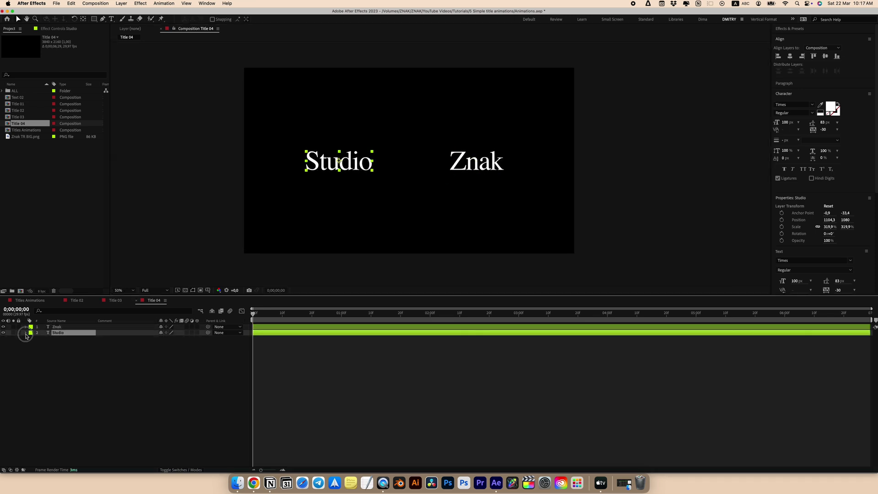
# Add a Position text animator to the Studio layer and set its vertical offset to 30.
pyautogui.click(25, 334)
pyautogui.click(200, 339)
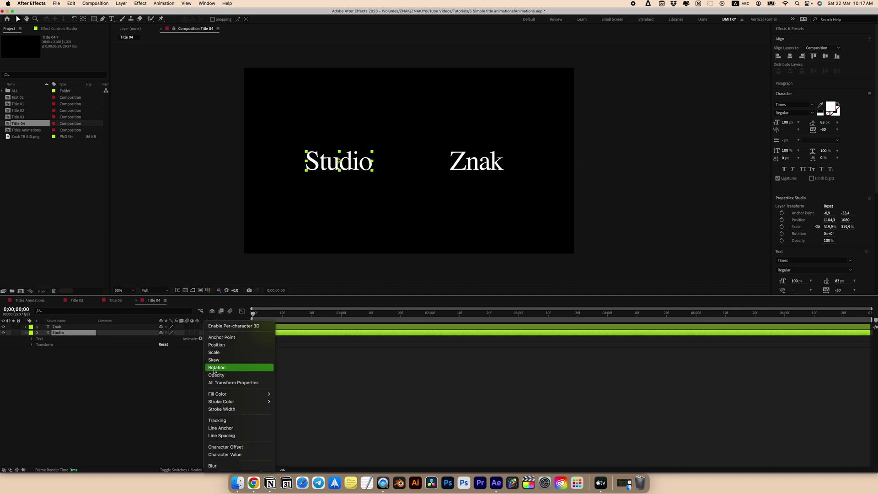
pyautogui.click(217, 345)
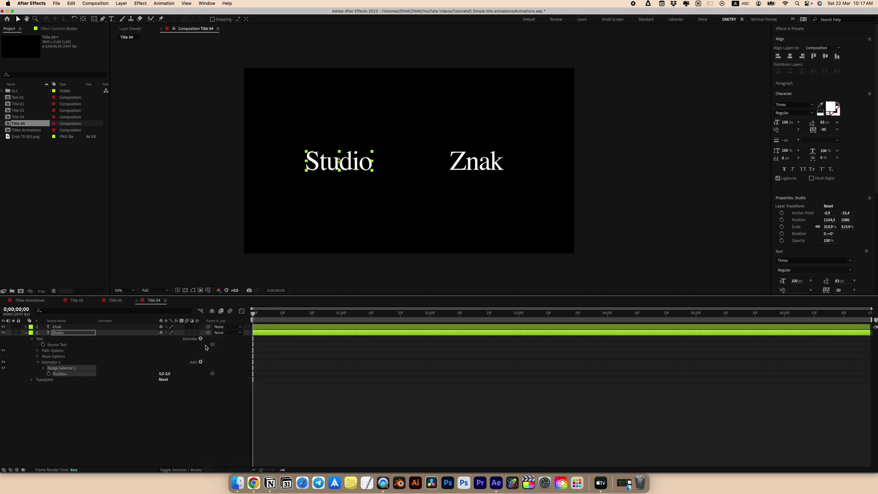
pyautogui.moveTo(166, 374); pyautogui.dragTo(169, 374)
pyautogui.click(169, 374)
pyautogui.write('3')
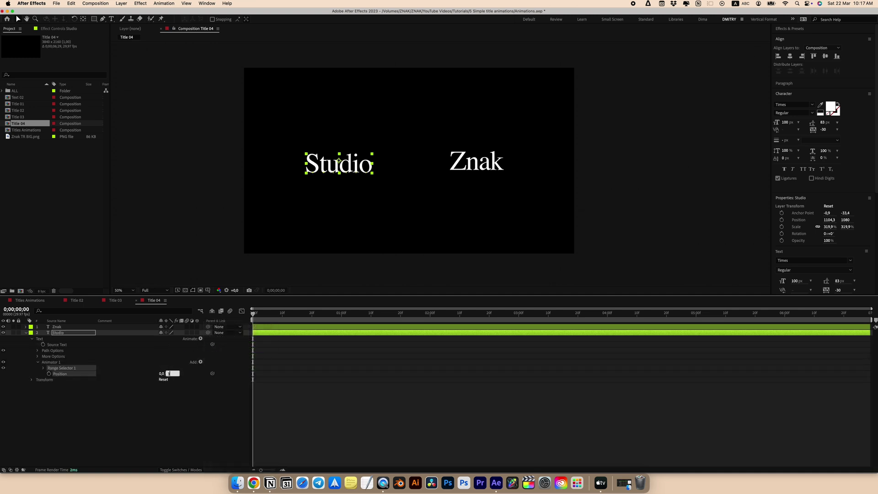
pyautogui.write('0')
pyautogui.press('Return')
# Add an Opacity property to Studio's text animator and set it to 0%.
pyautogui.click(200, 362)
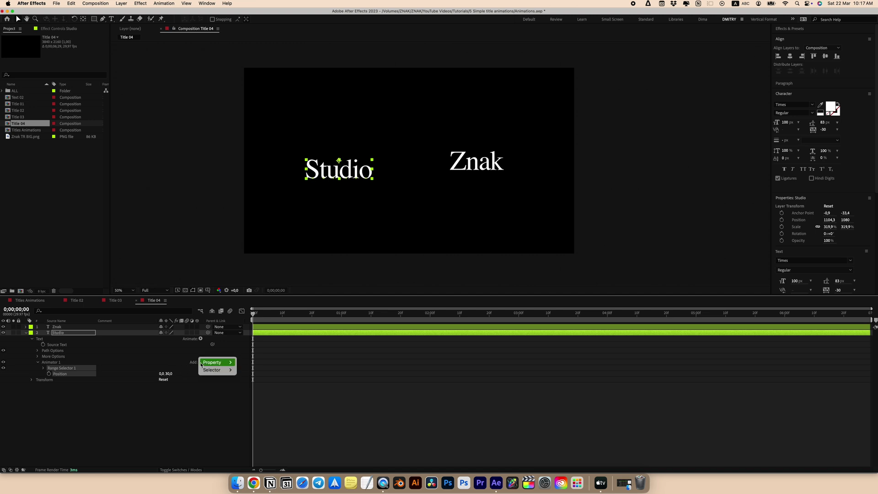
pyautogui.moveTo(215, 362)
pyautogui.click(248, 375)
pyautogui.moveTo(160, 379); pyautogui.dragTo(55, 386)
# Keyframe Studio's Range Selector Offset from 0% at the first frame to 100% at 0;00;00;15.
pyautogui.click(44, 369)
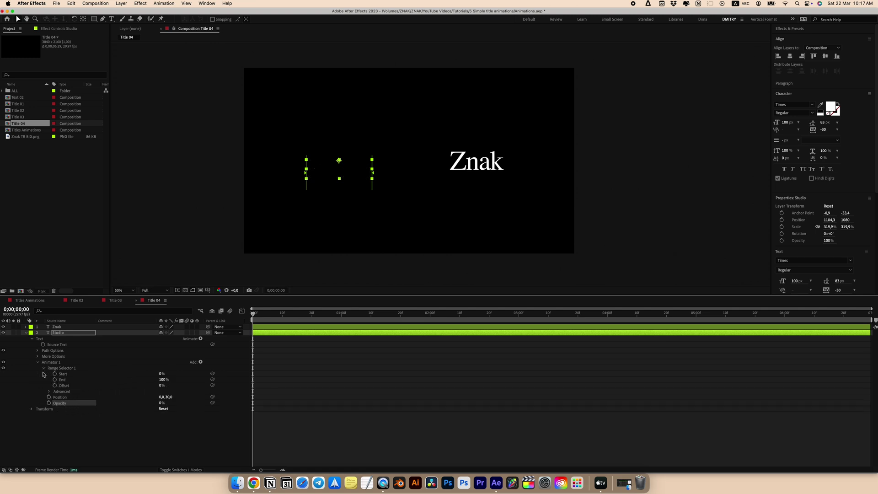
pyautogui.click(56, 386)
pyautogui.moveTo(270, 318); pyautogui.dragTo(297, 316)
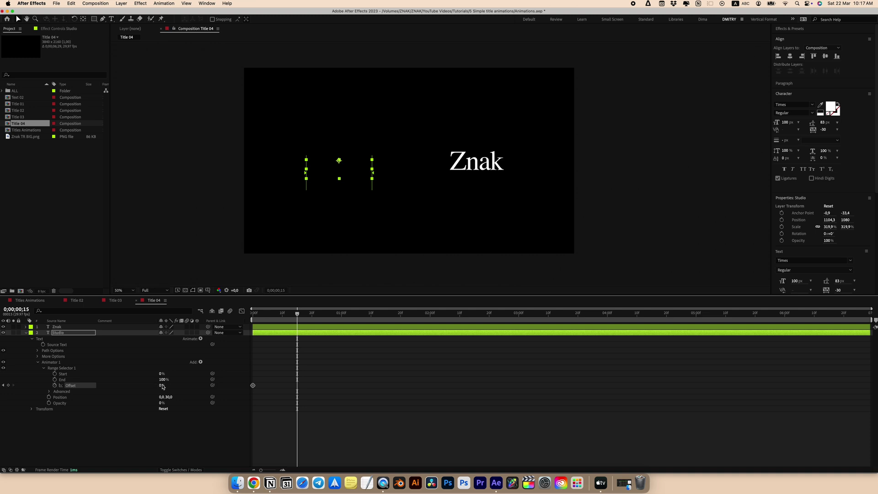
pyautogui.moveTo(161, 386); pyautogui.dragTo(241, 381)
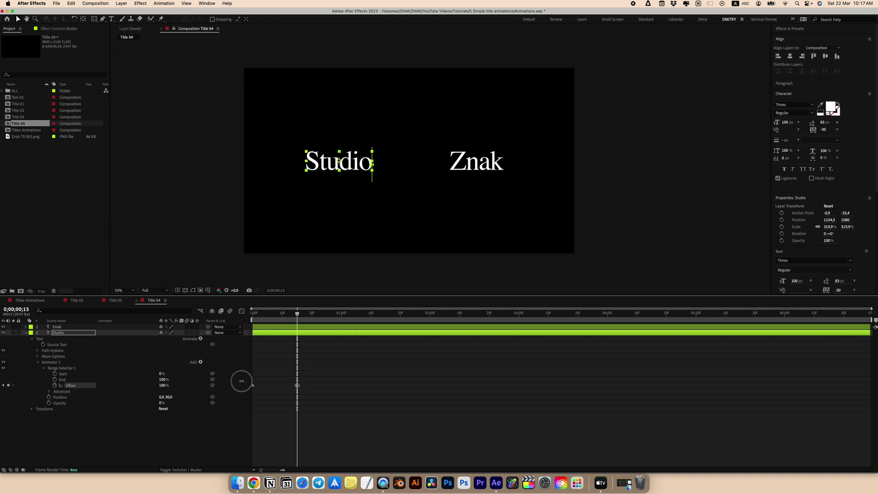
# Apply Easy Ease to Studio's Offset keyframes and play back the letter reveal.
pyautogui.moveTo(341, 378); pyautogui.dragTo(203, 395)
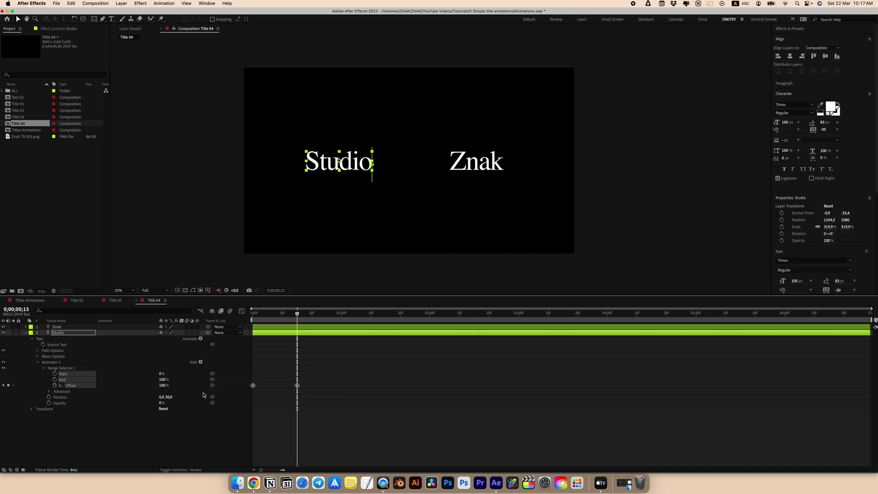
pyautogui.moveTo(297, 314); pyautogui.dragTo(214, 334)
pyautogui.press('space')
pyautogui.press('space')
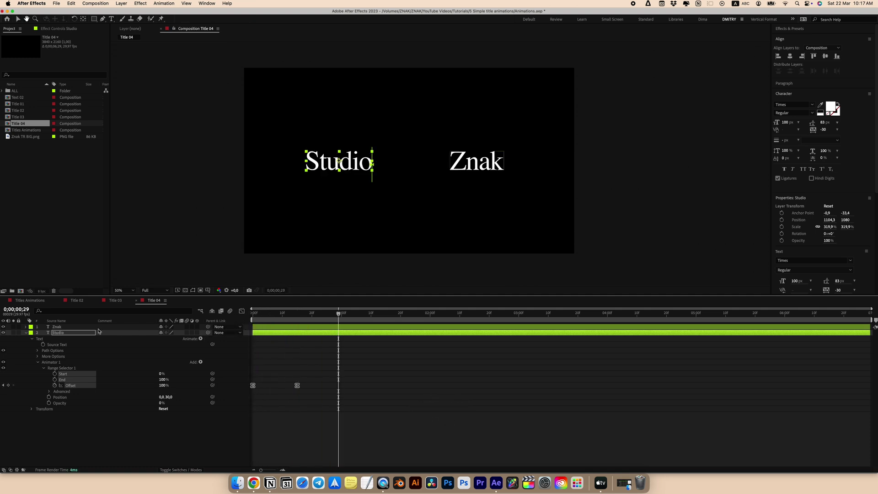
# Copy Studio's Animator 1 to the Znak layer so that its reveal starts at 0;00;00;15.
pyautogui.click(55, 363)
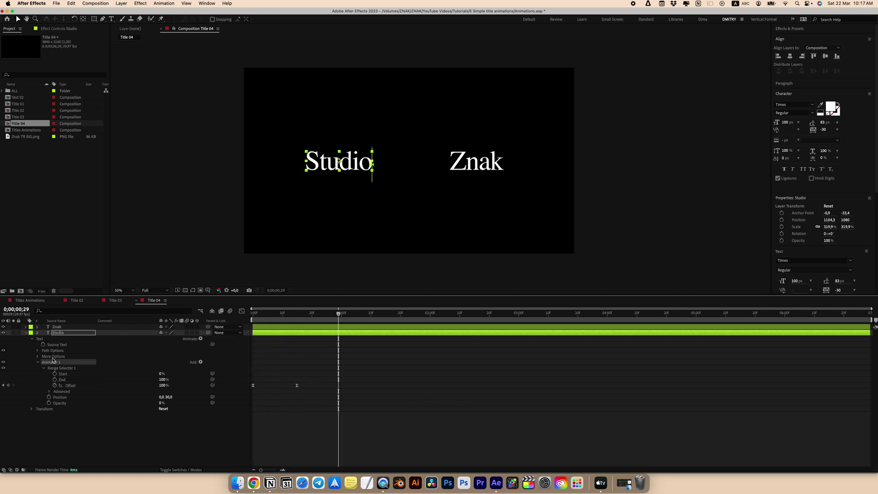
pyautogui.click(58, 328)
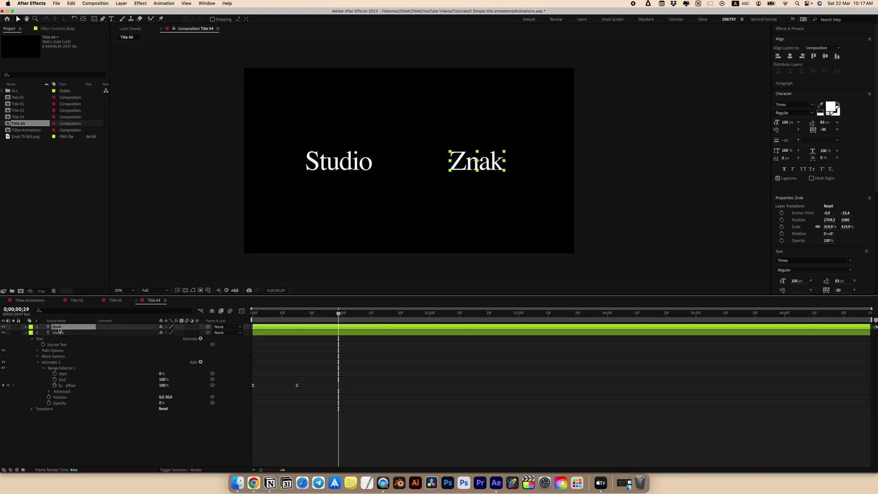
pyautogui.moveTo(306, 320); pyautogui.dragTo(300, 317)
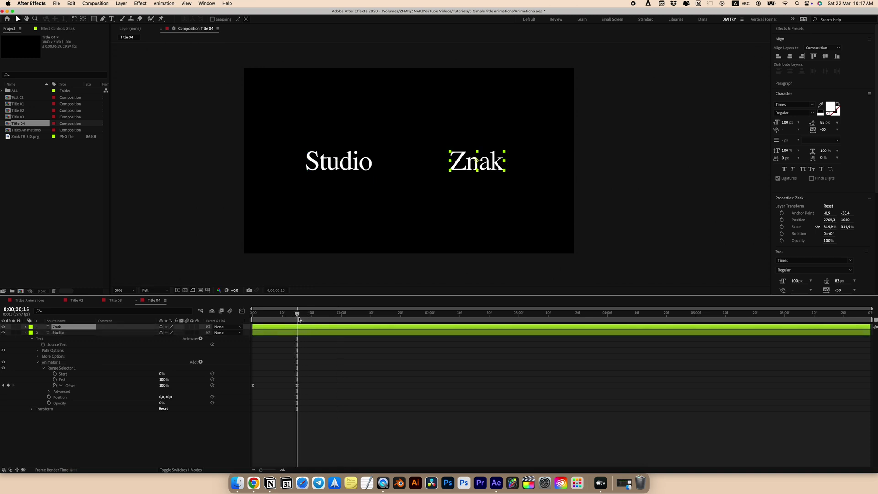
pyautogui.press('super+v')
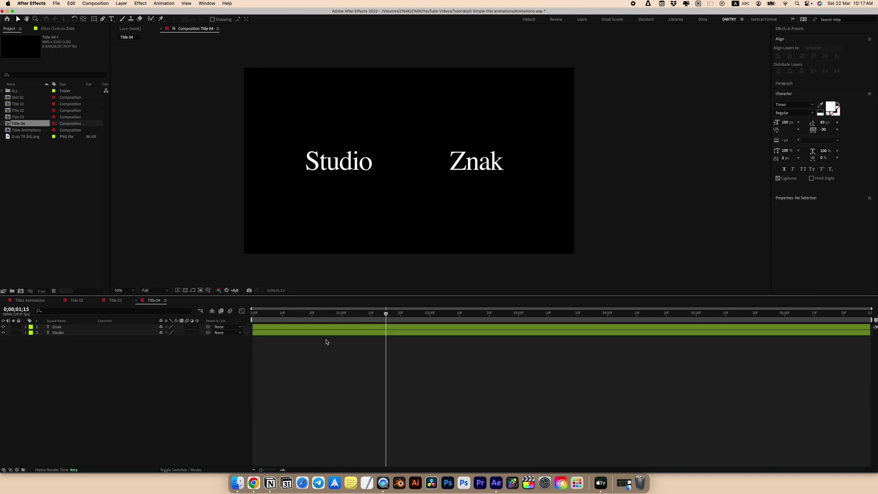
# Set starting Position keyframes on both the Znak and Studio layers at 0;00;01;15, and save the project.
pyautogui.click(331, 327)
pyautogui.keyDown('shift'); pyautogui.click(337, 333); pyautogui.keyUp('shift')
pyautogui.press('p')
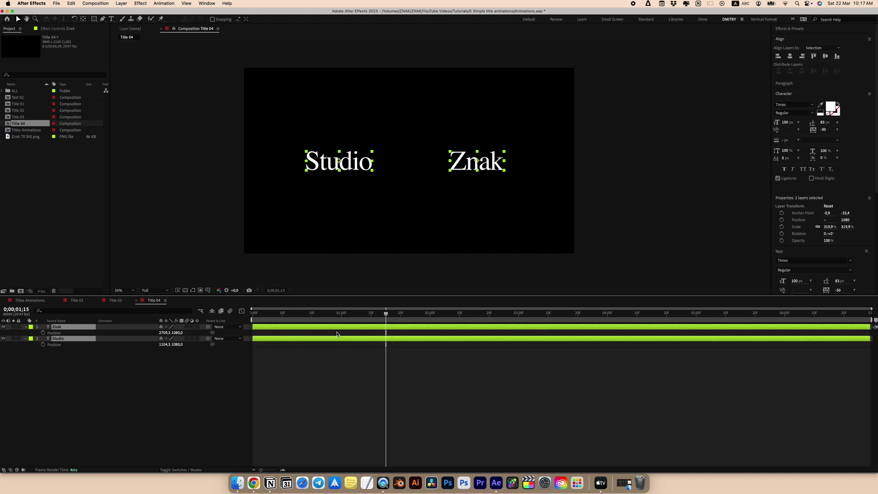
pyautogui.press('super+s')
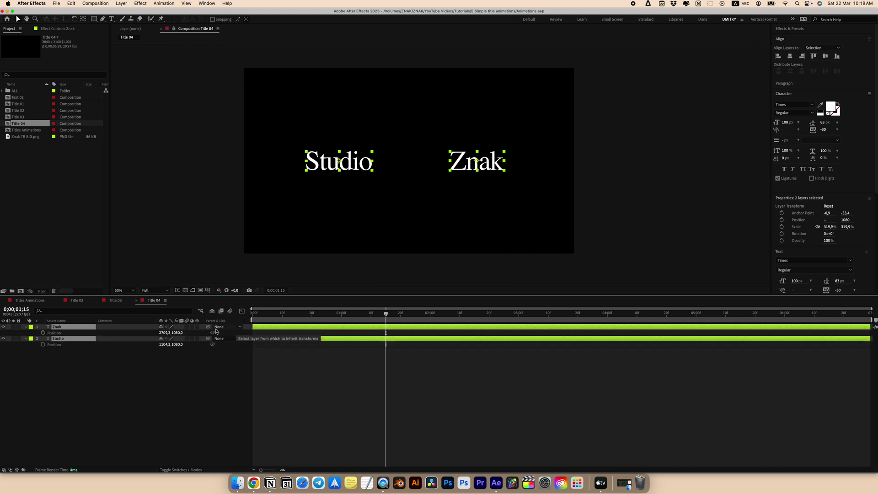
pyautogui.click(43, 333)
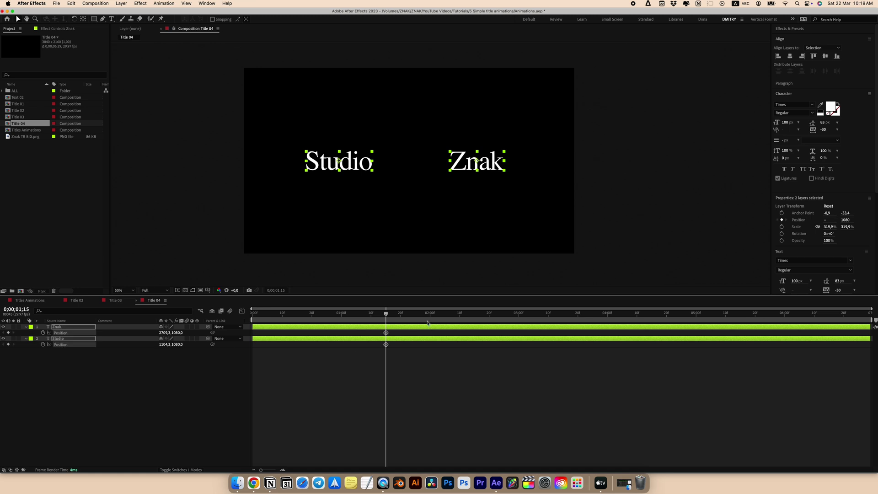
# At 0;00;02;00, move Znak horizontally out of frame to the right and Studio out to the left.
pyautogui.moveTo(394, 318); pyautogui.dragTo(430, 316)
pyautogui.click(408, 369)
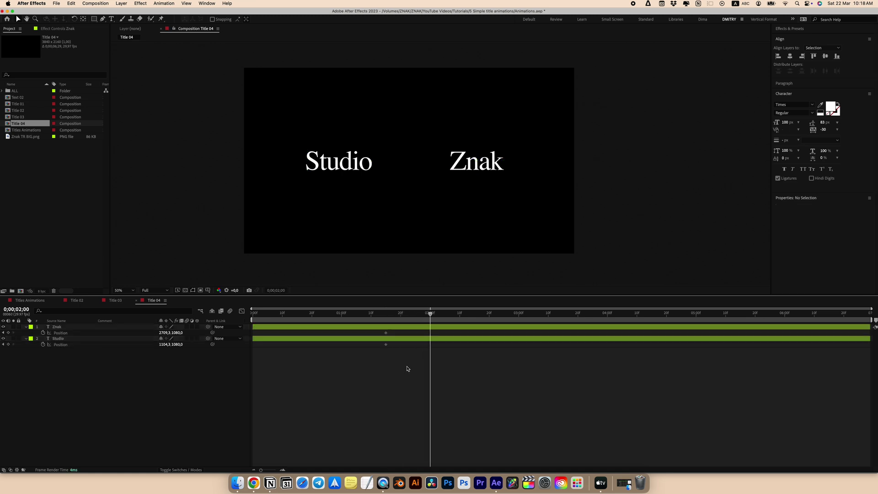
pyautogui.moveTo(475, 163); pyautogui.dragTo(604, 164)
pyautogui.moveTo(338, 167); pyautogui.dragTo(203, 170)
pyautogui.click(203, 170)
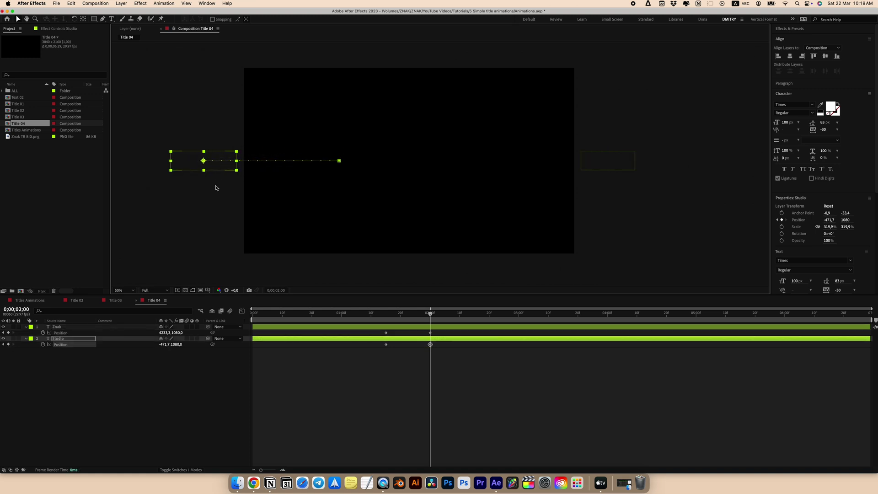
# Apply Easy Ease to both layers' Position keyframes, lengthen the slow start in the speed graph, and play back the animation.
pyautogui.moveTo(466, 362); pyautogui.dragTo(369, 331)
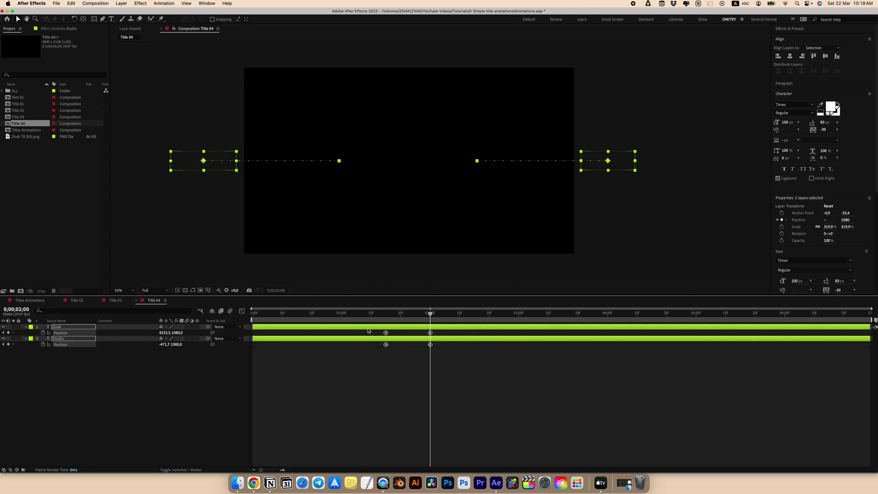
pyautogui.click(242, 311)
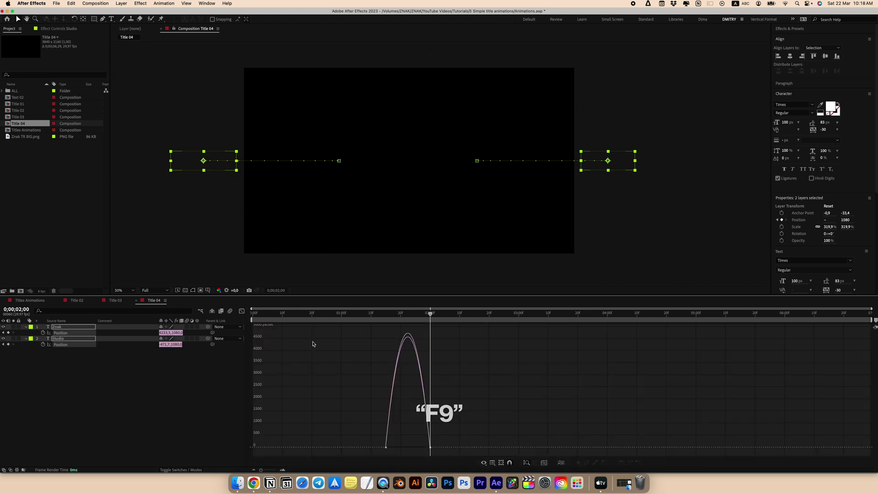
pyautogui.moveTo(392, 447); pyautogui.dragTo(408, 447)
pyautogui.click(241, 312)
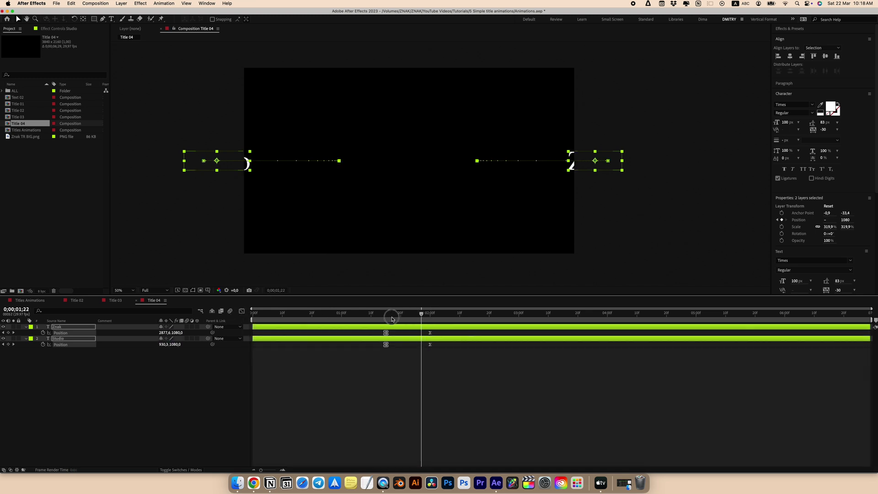
pyautogui.press('Home')
pyautogui.click(356, 367)
pyautogui.press('space')
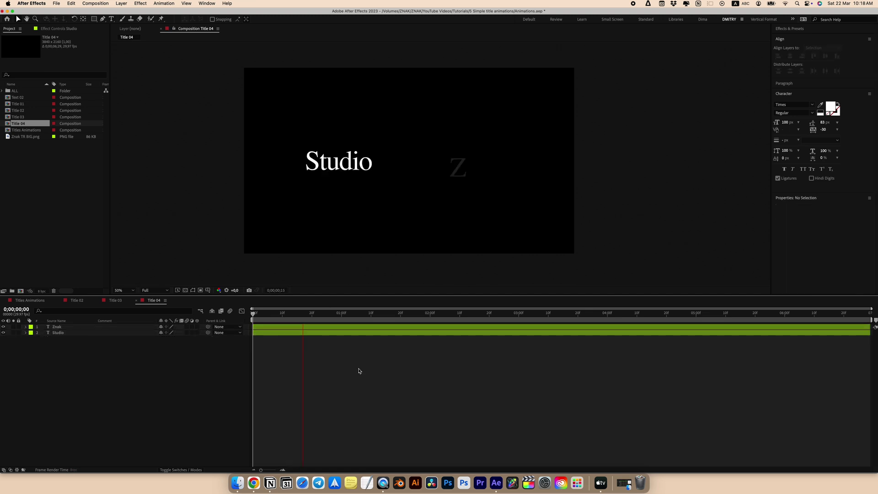
# Add an adjustment layer with the Echo effect, using an echo time of -0,003 seconds and 60 echoes.
pyautogui.rightClick(137, 379)
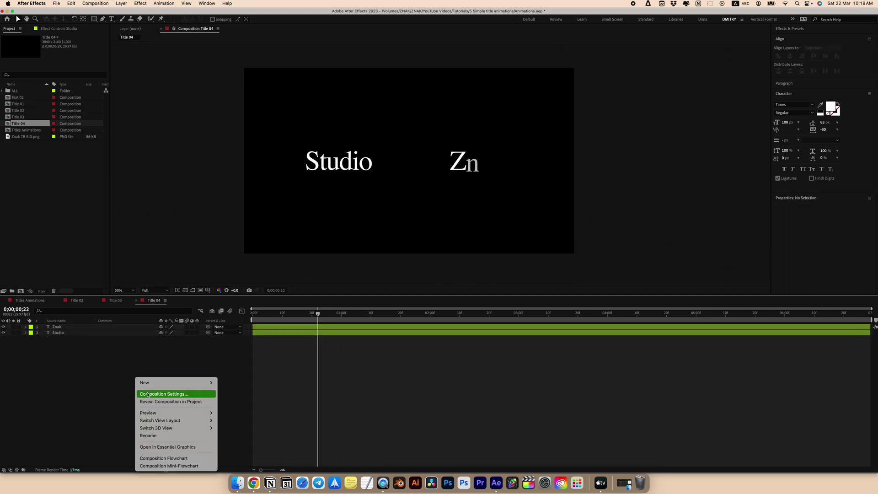
pyautogui.moveTo(202, 383)
pyautogui.click(238, 439)
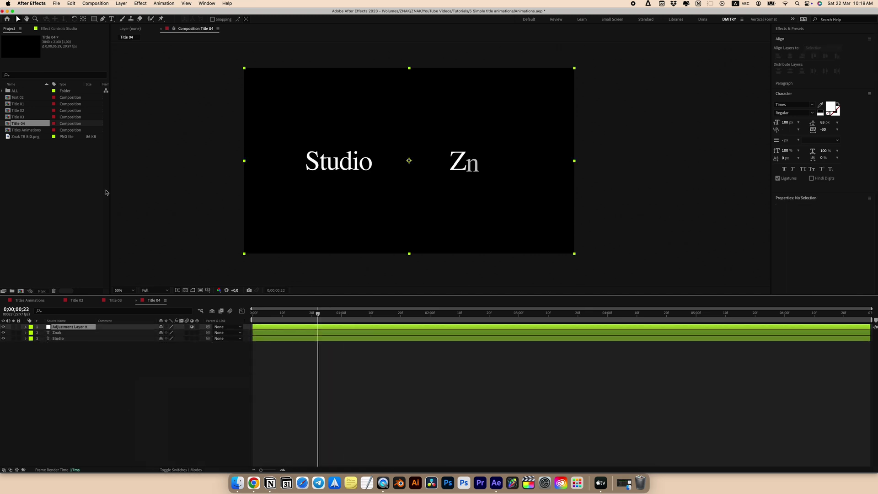
pyautogui.hotkey('ctrl', 'space')
pyautogui.write('ech')
pyautogui.click(202, 307)
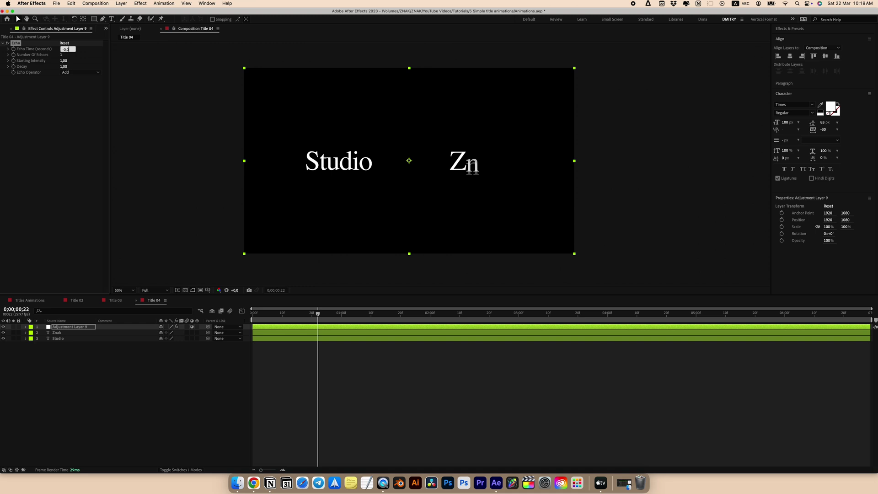
pyautogui.press('Return')
# Add a second adjustment layer with the Posterize Time effect at a frame rate of 12.
pyautogui.rightClick(79, 376)
pyautogui.moveTo(114, 380)
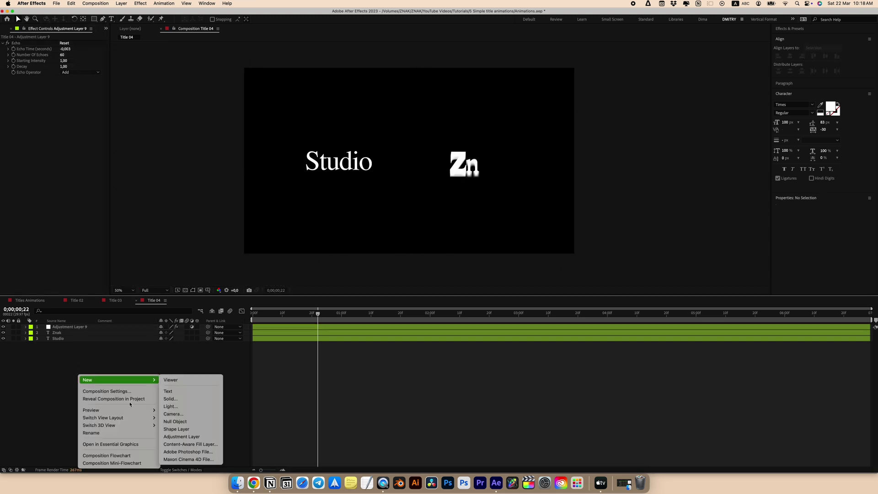
pyautogui.click(180, 436)
pyautogui.hotkey('ctrl', 'space')
pyautogui.write('post')
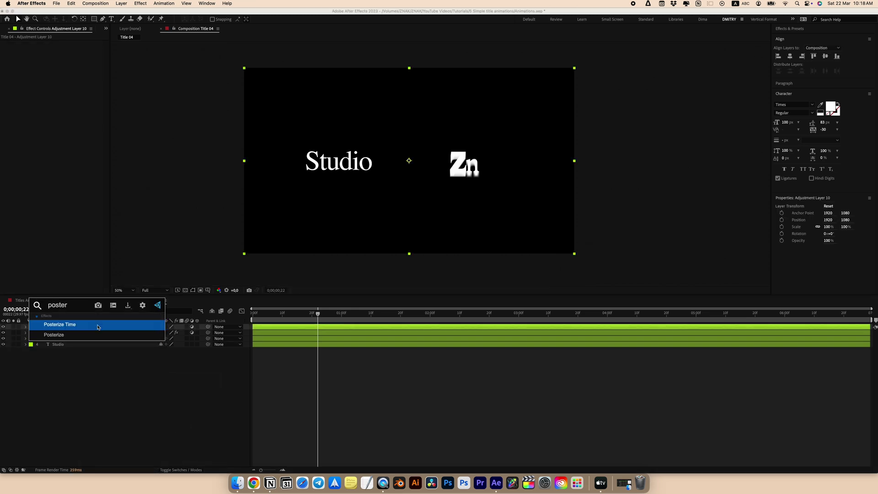
pyautogui.click(97, 326)
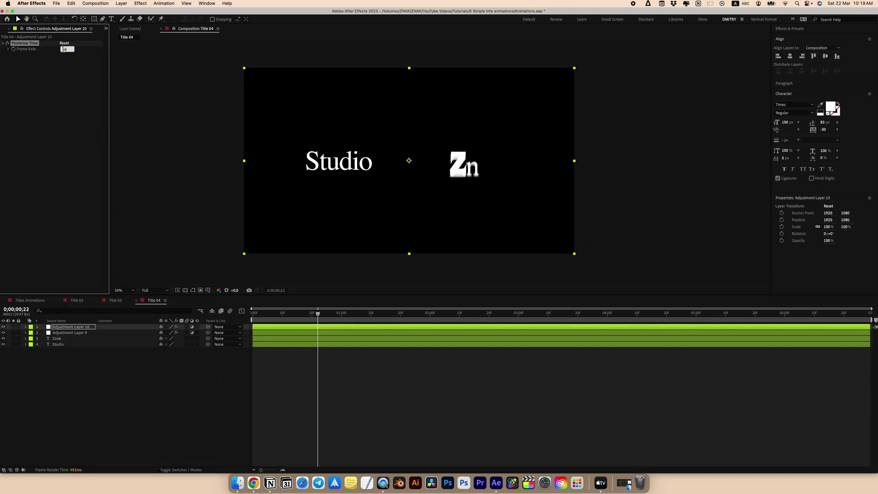
pyautogui.press('Return')
# Add a third adjustment layer on top and apply the Transform effect to it.
pyautogui.rightClick(66, 370)
pyautogui.moveTo(114, 375)
pyautogui.click(167, 432)
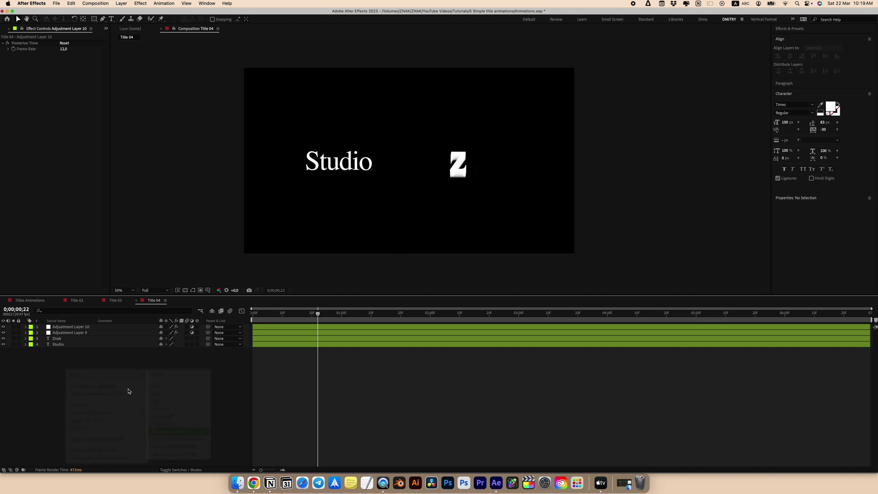
pyautogui.hotkey('ctrl', 'space')
pyautogui.write('tra')
pyautogui.press('Return')
# Keyframe the Transform effect's Scale from 100 at the start to 105 at 0;00;02;00, and scrub past its end.
pyautogui.moveTo(318, 314); pyautogui.dragTo(431, 315)
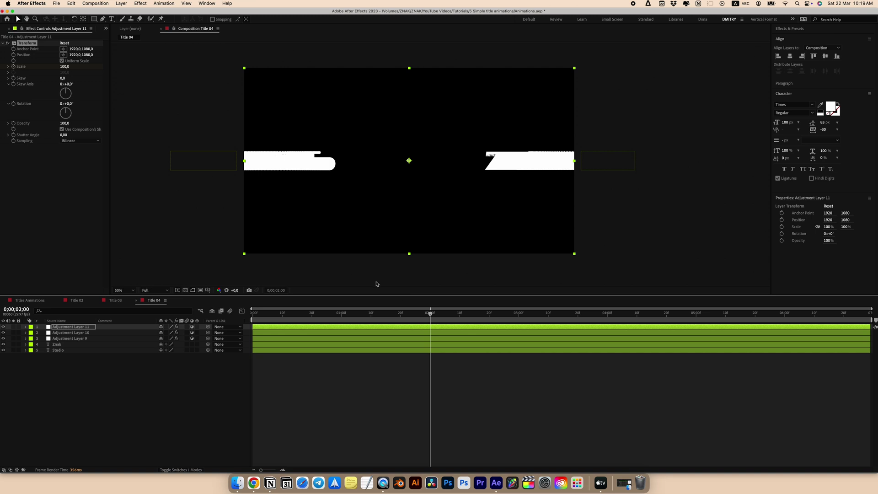
pyautogui.click(65, 67)
pyautogui.write('105')
pyautogui.press('Return')
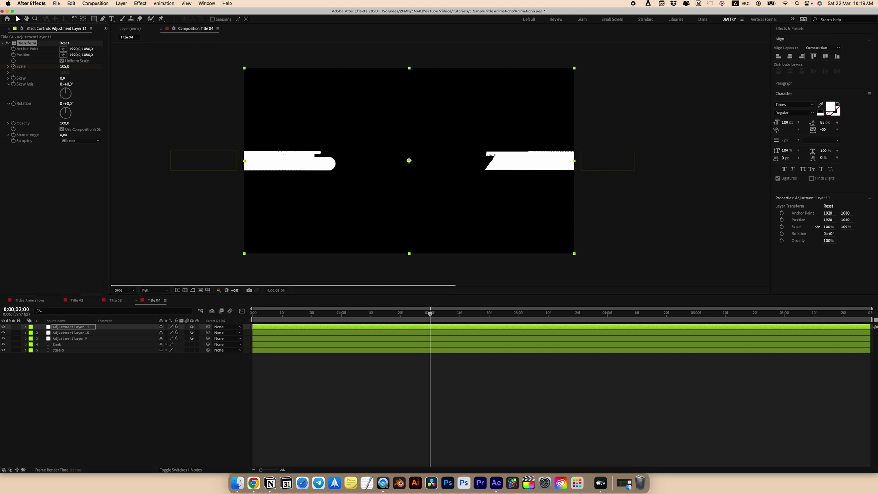
pyautogui.press('u')
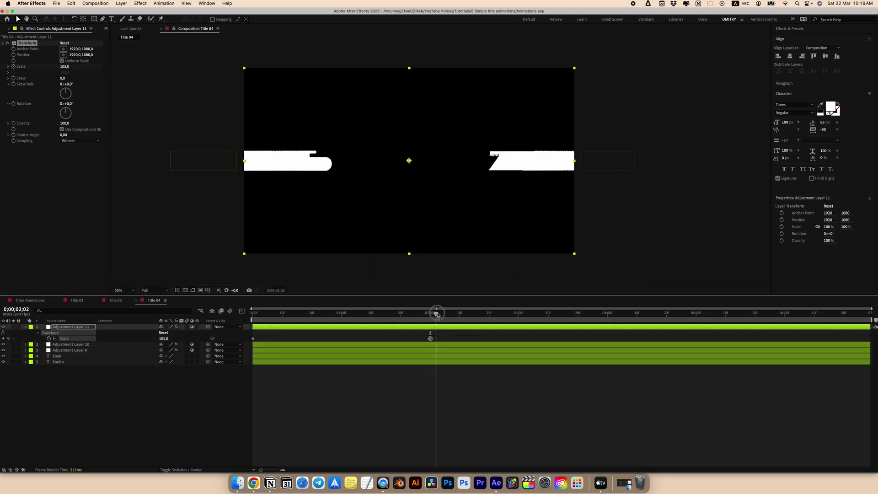
pyautogui.moveTo(432, 313); pyautogui.dragTo(445, 314)
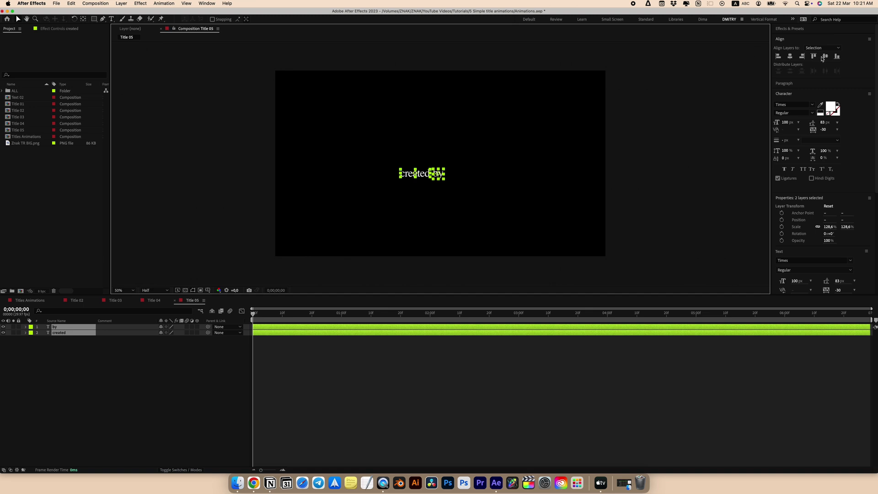
# Align the "created" and "by" text layers vertically and show the title-safe guides.
pyautogui.click(826, 57)
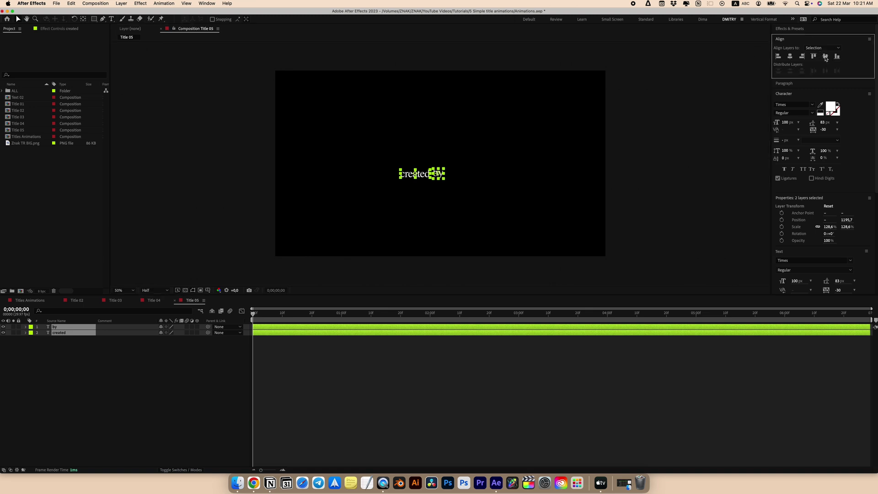
pyautogui.click(509, 168)
pyautogui.press("'")
pyautogui.scroll(2, 446, 167)
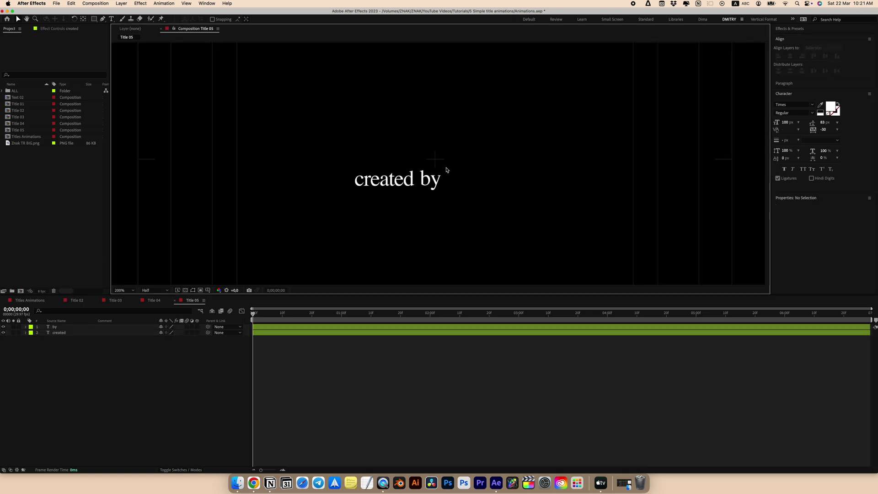
# Place the "created by" text and the green ZNAK logo side by side at the composition's centre, and hide the guides.
pyautogui.click(418, 189)
pyautogui.keyDown('shift'); pyautogui.click(381, 198); pyautogui.keyUp('shift')
pyautogui.moveTo(415, 198); pyautogui.dragTo(417, 172)
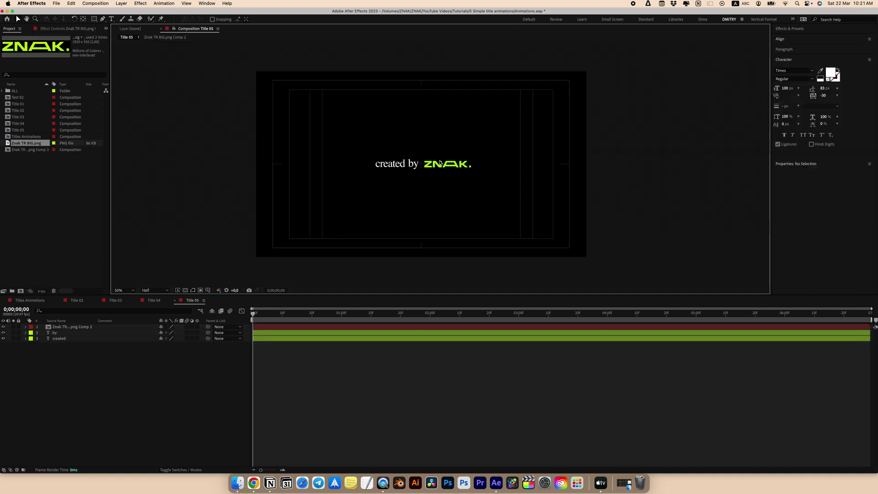
pyautogui.moveTo(312, 148); pyautogui.dragTo(474, 185)
pyautogui.moveTo(455, 165); pyautogui.dragTo(457, 165)
pyautogui.click(455, 153)
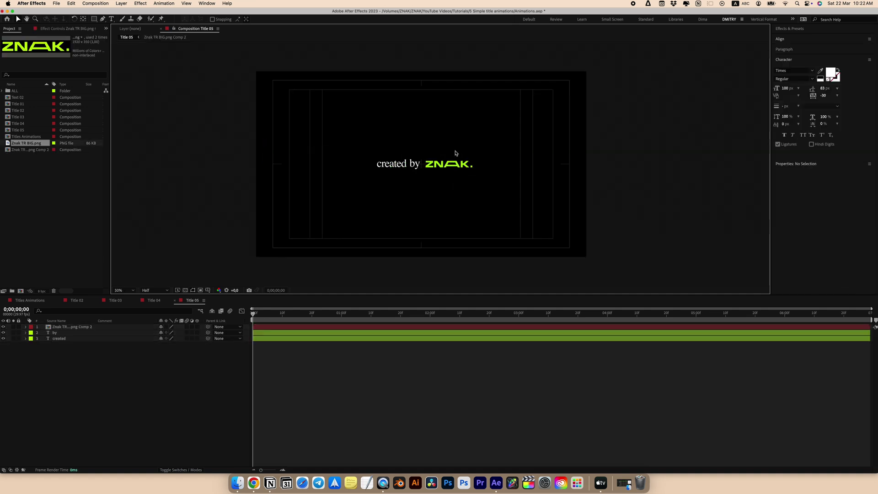
pyautogui.press("'")
pyautogui.moveTo(447, 149); pyautogui.dragTo(401, 164)
pyautogui.scroll(-2, 401, 165)
pyautogui.moveTo(338, 161); pyautogui.dragTo(369, 179)
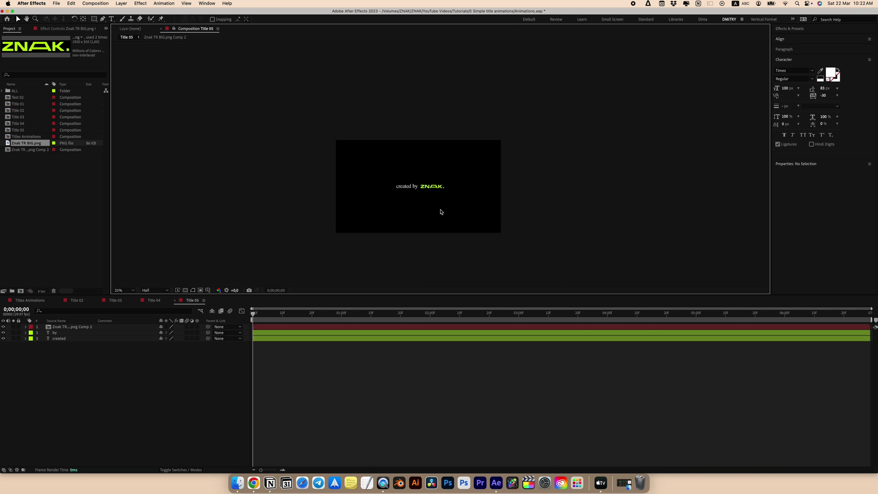
pyautogui.scroll(2, 420, 207)
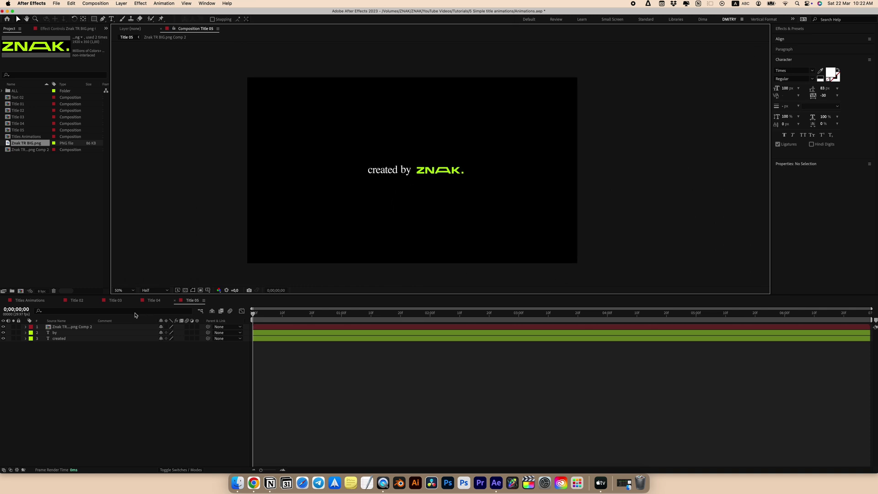
# Keyframe the "created" layer's horizontal position from 1703,2 at the start to 1579,2 about 15 frames in.
pyautogui.click(55, 339)
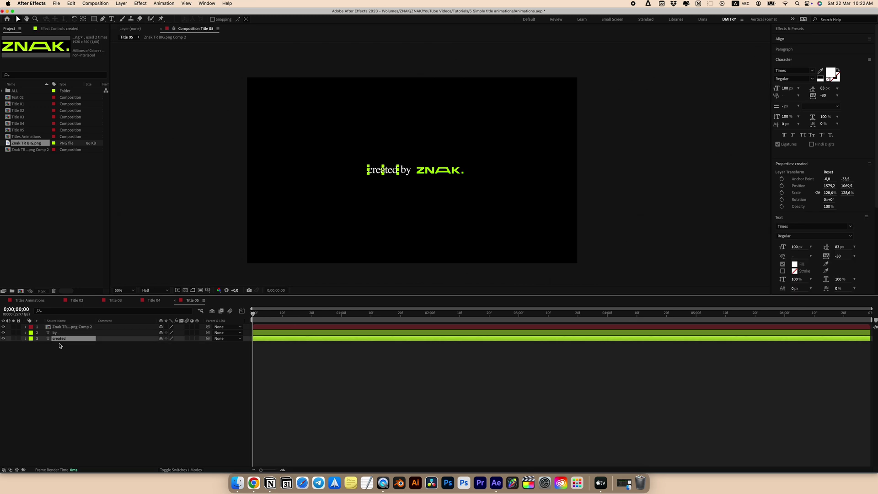
pyautogui.press('p')
pyautogui.click(43, 345)
pyautogui.moveTo(166, 346); pyautogui.dragTo(208, 346)
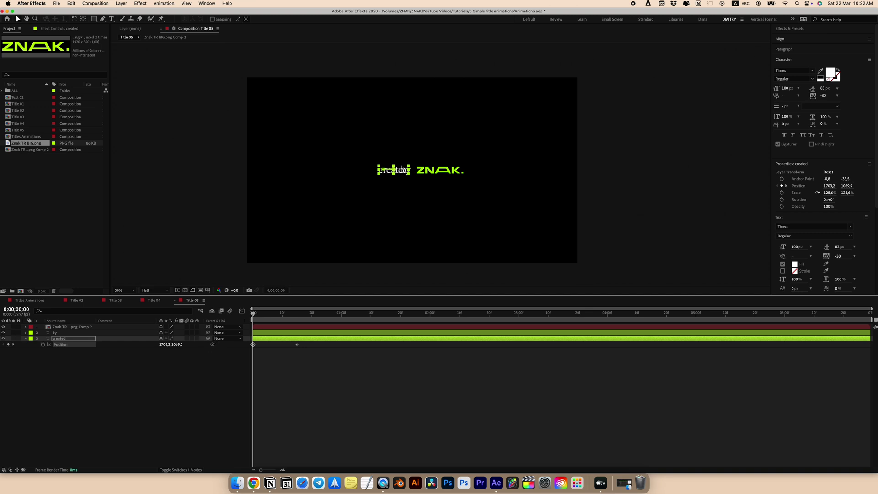
# Easy-ease the "created" position keyframes and shape the speed curve for a fast start and a long slowdown.
pyautogui.moveTo(352, 372); pyautogui.dragTo(237, 344)
pyautogui.moveTo(327, 359); pyautogui.dragTo(248, 341)
pyautogui.press('F9')
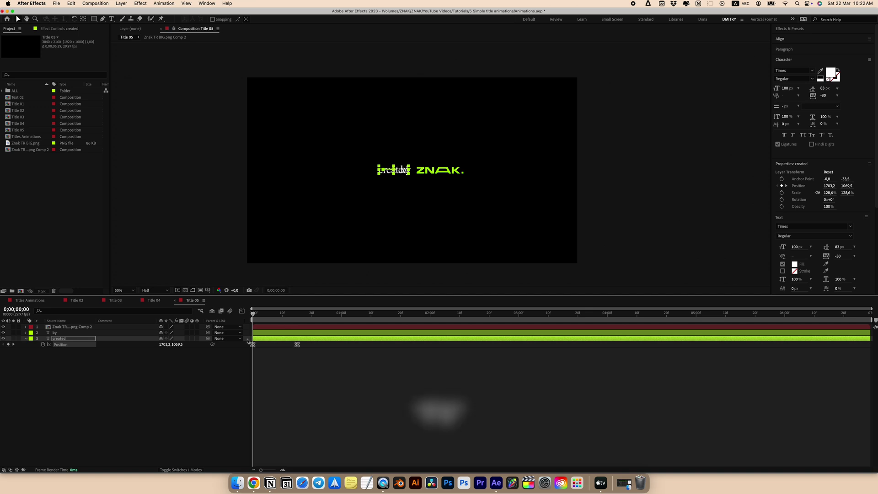
pyautogui.click(243, 312)
pyautogui.moveTo(366, 418); pyautogui.dragTo(260, 448)
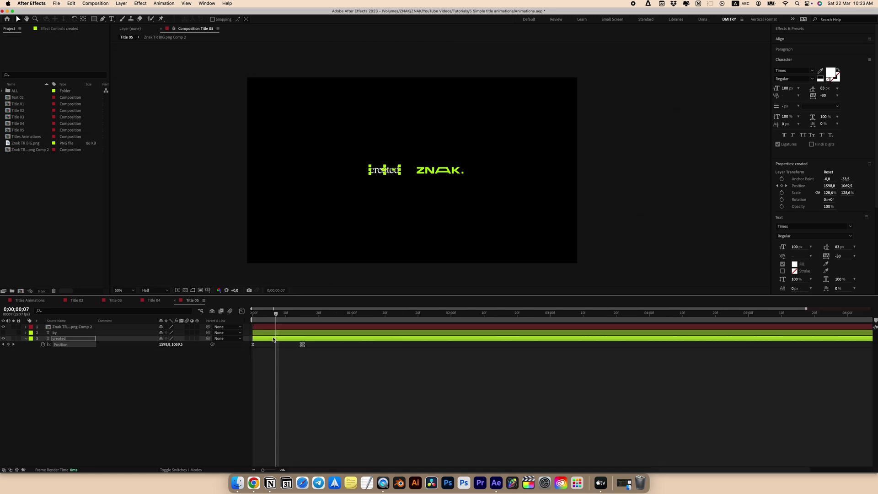
# Split the "created" layer at 0;00;00;07, and set its first part in Neue Haas Grotesk Display Pro 75 Bold with the copied effect pasted on.
pyautogui.hotkey('ctrl', 'shift', 'd')
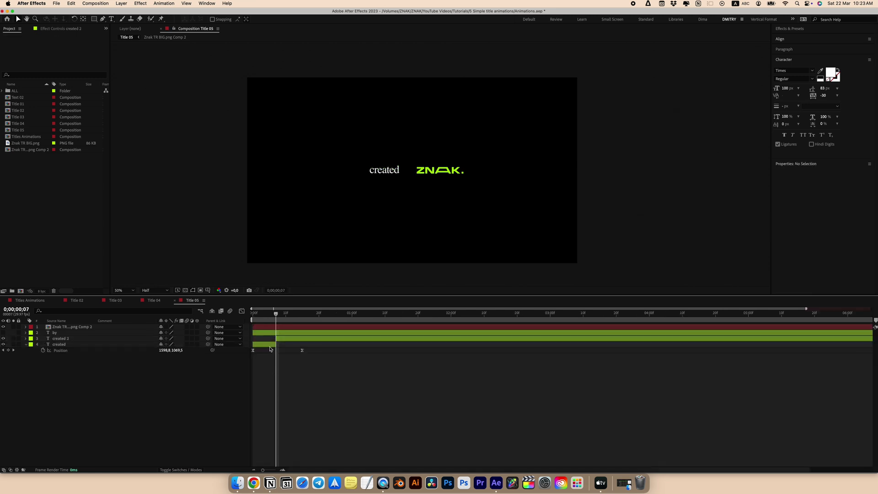
pyautogui.click(270, 314)
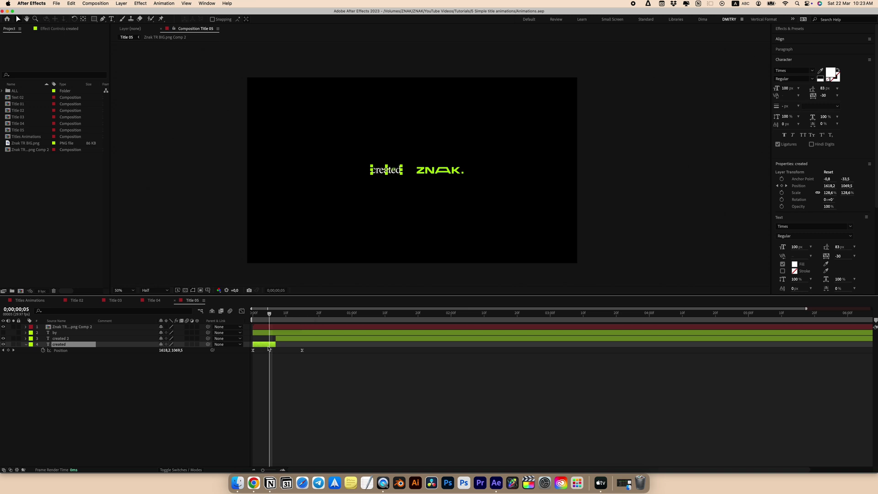
pyautogui.press('super+v')
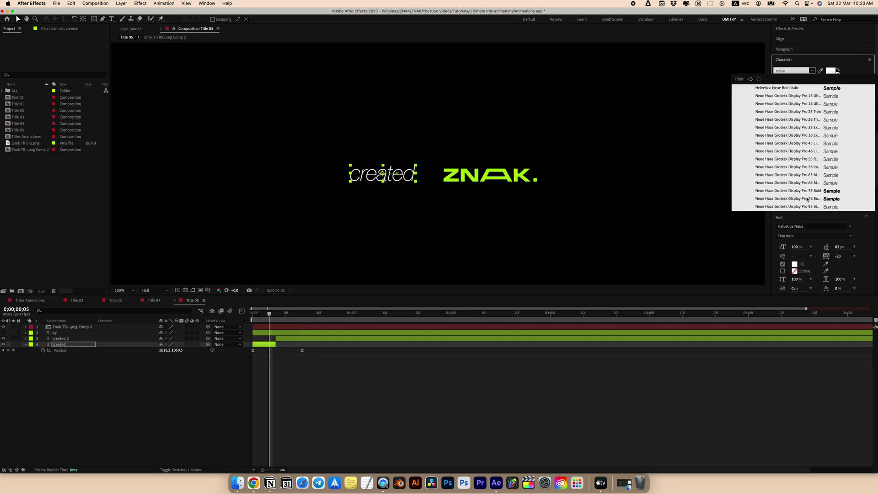
pyautogui.click(808, 196)
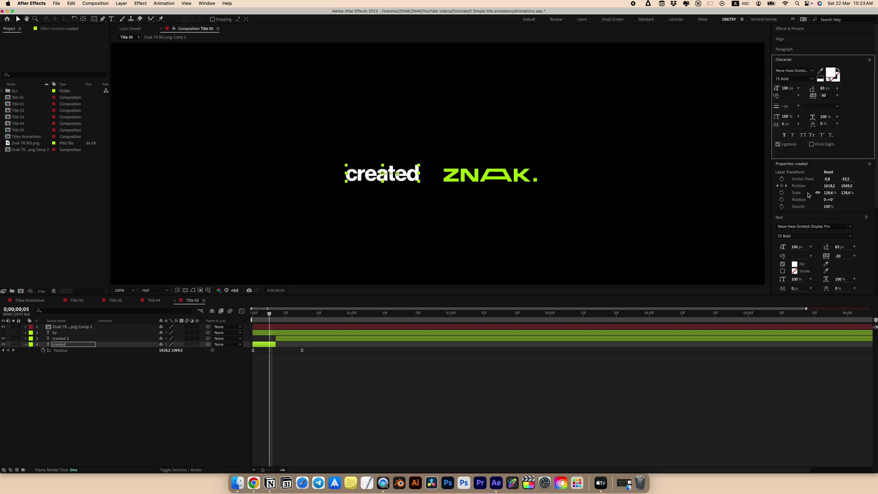
pyautogui.press('super+v')
# Split the "created 2" layer at 0;00;00;10, set the short middle piece to Times Italic, and preview the save.
pyautogui.moveTo(269, 314); pyautogui.dragTo(276, 313)
pyautogui.click(284, 338)
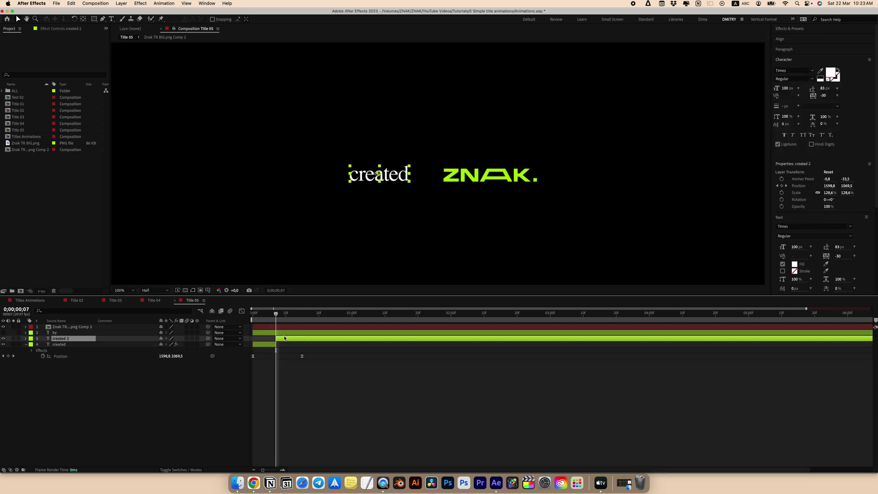
pyautogui.press('pagedown')
pyautogui.press('pagedown')
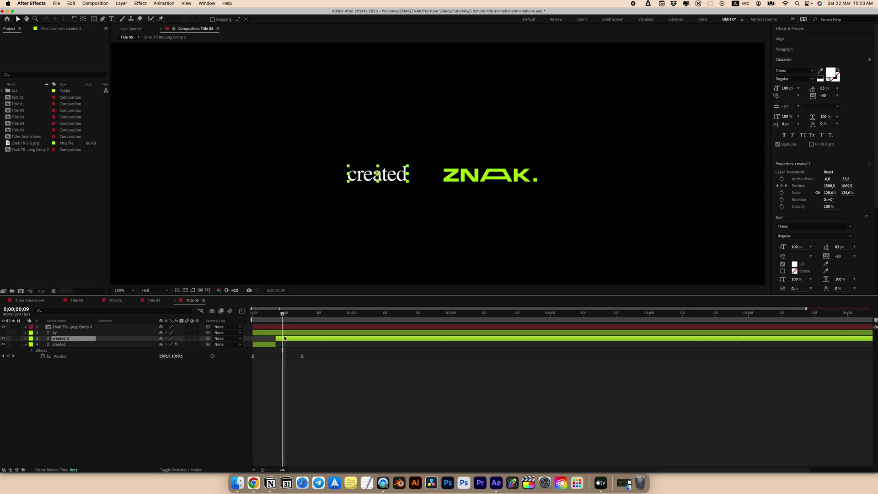
pyautogui.press('pagedown')
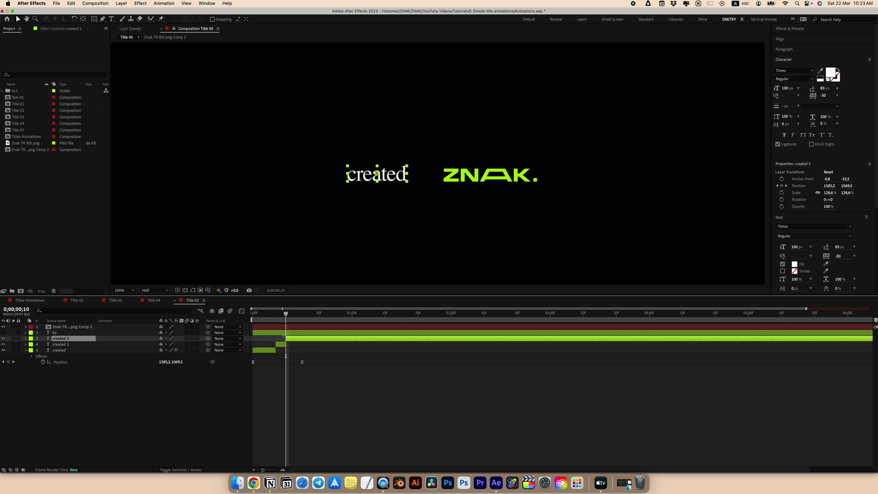
pyautogui.press('super+shift+d')
pyautogui.press('pageup')
pyautogui.click(794, 79)
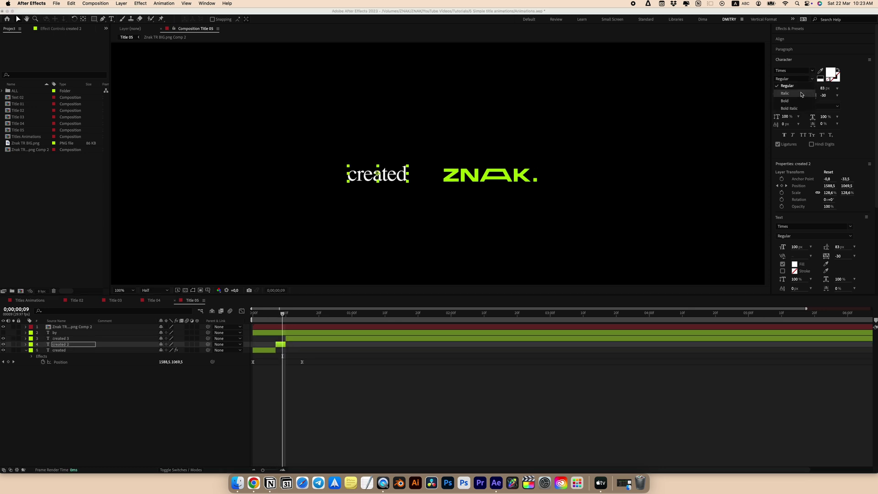
pyautogui.click(801, 95)
pyautogui.press('super+s')
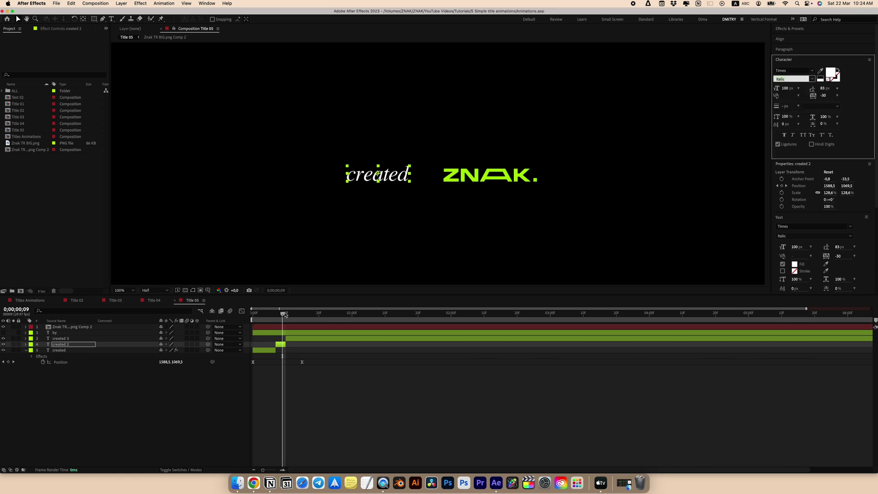
pyautogui.press('Home')
pyautogui.press('space')
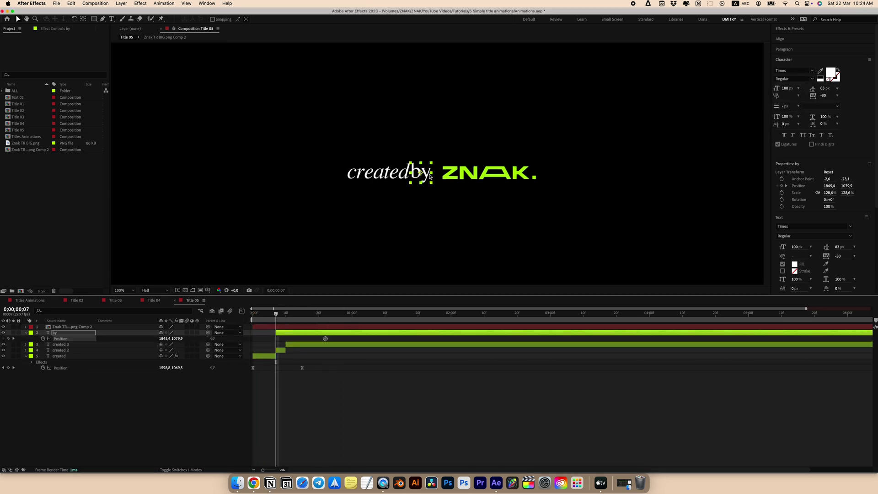
# Animate the "by" layer sliding in from the right from 0;00;00;07, with eased keyframes and a speed curve peaking early.
pyautogui.moveTo(430, 176); pyautogui.dragTo(450, 177)
pyautogui.press('super+s')
pyautogui.moveTo(349, 337); pyautogui.dragTo(268, 343)
pyautogui.press('F9')
pyautogui.click(242, 311)
pyautogui.moveTo(311, 447); pyautogui.dragTo(284, 447)
pyautogui.click(242, 312)
# Split the "by" layer at 0;00;00;14 and set its first part in Neue Haas Grotesk Display Pro 75 Bold.
pyautogui.moveTo(277, 314)
pyautogui.mouseDown()
pyautogui.moveTo(297, 316)
pyautogui.moveTo(288, 315)
pyautogui.mouseUp()
pyautogui.press('super+shift+d')
pyautogui.click(288, 339)
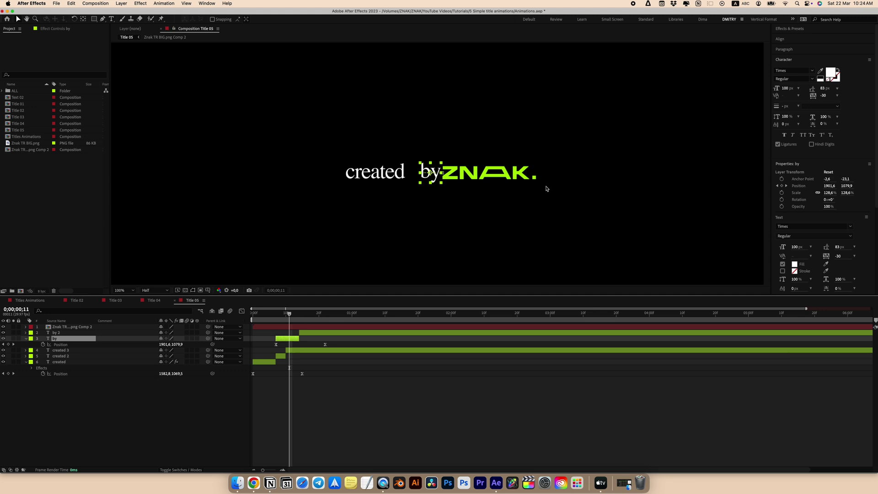
pyautogui.click(792, 71)
pyautogui.write('neue')
pyautogui.scroll(-1, 808, 158)
pyautogui.scroll(-5, 808, 159)
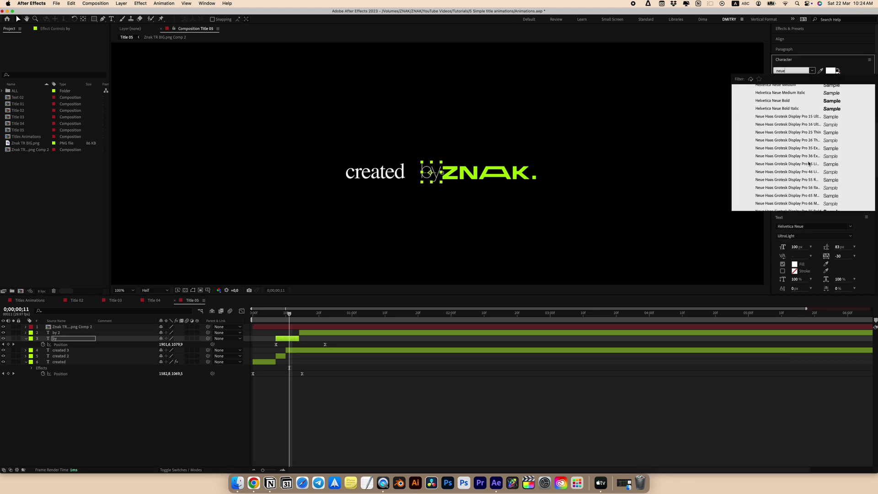
pyautogui.click(818, 176)
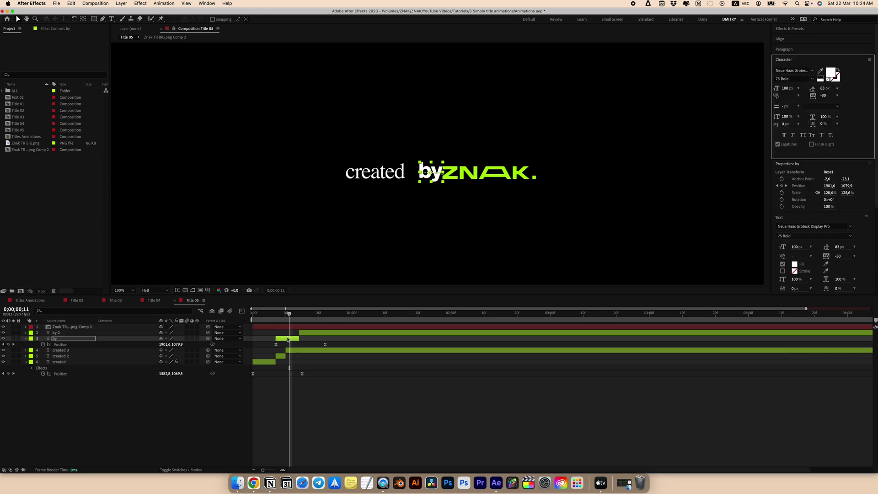
# Paste the copied effect onto the bold "by" piece, and split off a Times Italic piece from 0;00;00;14 to 0;00;00;17.
pyautogui.click(288, 338)
pyautogui.press('super+v')
pyautogui.click(299, 315)
pyautogui.click(306, 333)
# Move the ZNAK logo layer in time so that it starts at 0;00;00;14.
pyautogui.click(298, 327)
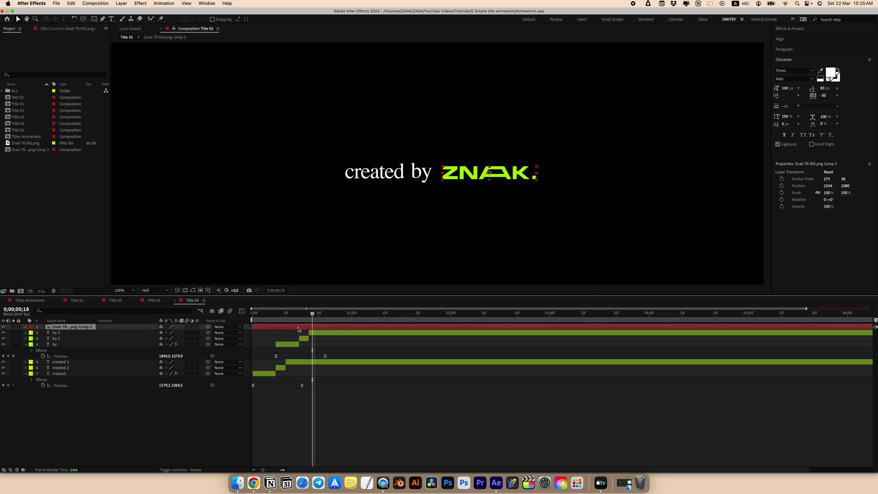
pyautogui.moveTo(280, 329); pyautogui.dragTo(323, 330)
pyautogui.press('pageup')
pyautogui.press('pageup')
pyautogui.press('pageup')
pyautogui.press('pageup')
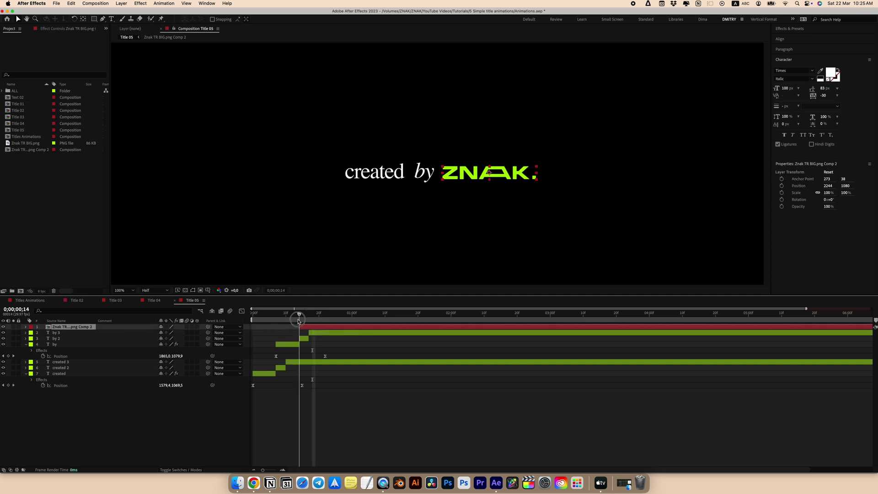
# Keyframe the ZNAK logo's horizontal position from 2406 at 0;00;00;14 to 2244 at 0;00;00;27.
pyautogui.press('p')
pyautogui.click(43, 333)
pyautogui.moveTo(302, 319); pyautogui.dragTo(343, 322)
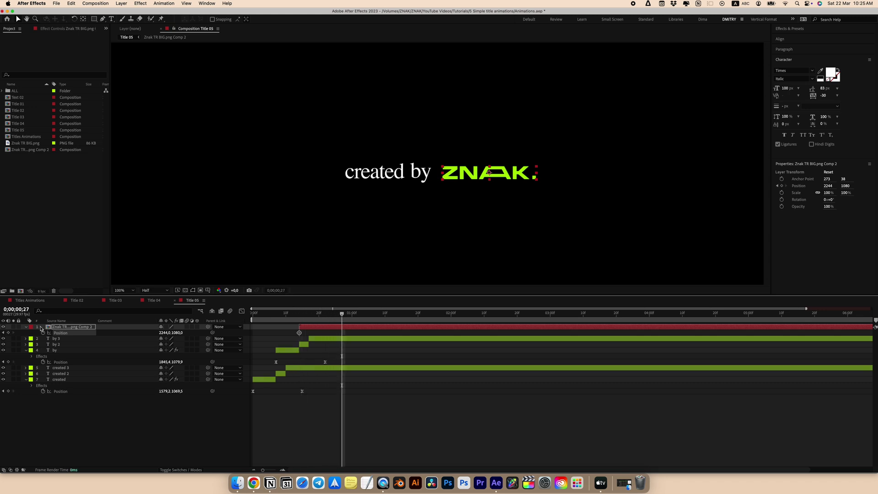
pyautogui.moveTo(335, 319); pyautogui.dragTo(299, 319)
pyautogui.moveTo(163, 336); pyautogui.dragTo(238, 335)
# Easy-ease the logo's position keyframes with a speed curve peaking early, and preview the animation.
pyautogui.moveTo(370, 331); pyautogui.dragTo(264, 340)
pyautogui.press('F9')
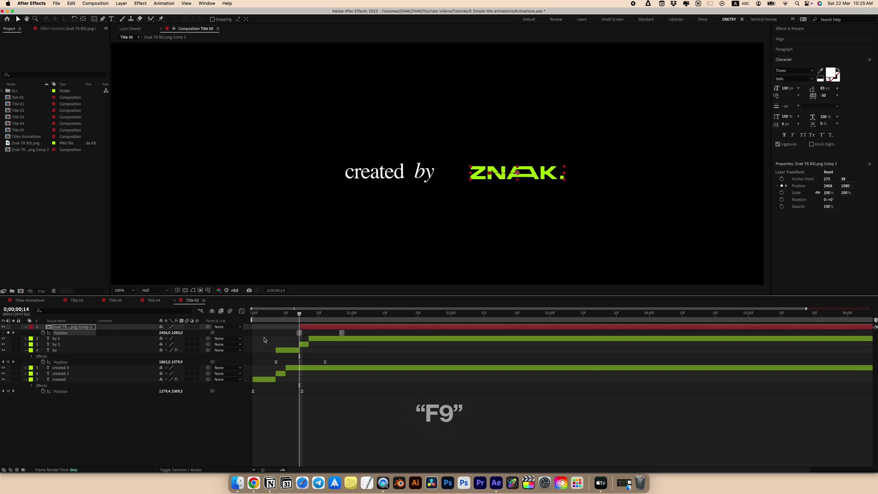
pyautogui.click(242, 312)
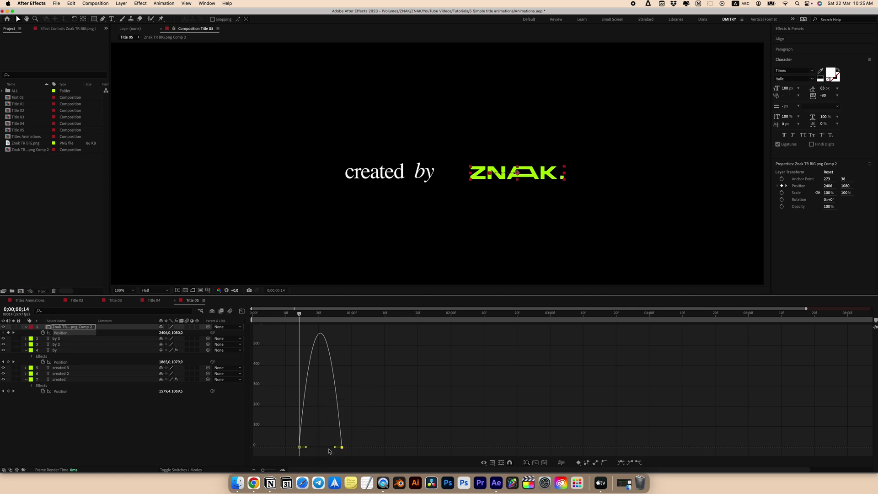
pyautogui.moveTo(333, 449); pyautogui.dragTo(320, 448)
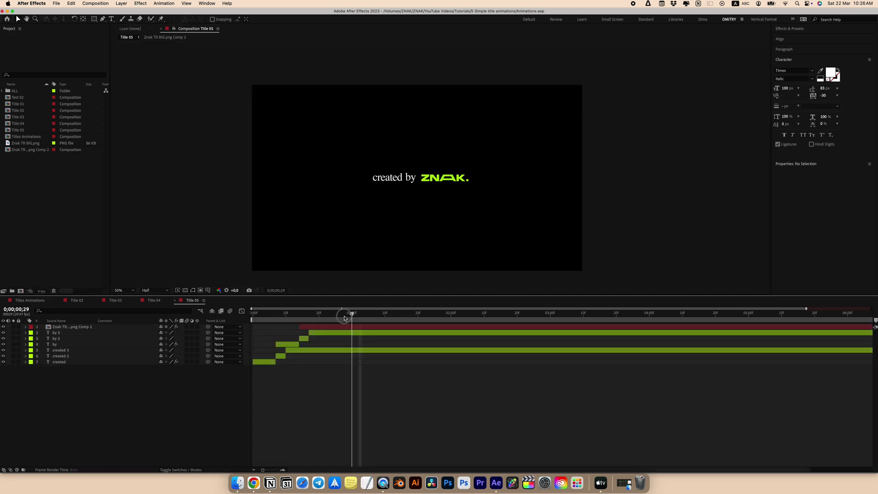
pyautogui.moveTo(352, 313); pyautogui.dragTo(224, 321)
pyautogui.press('space')
# Add an adjustment layer with the Posterize Time effect at a frame rate of 12.
pyautogui.rightClick(105, 377)
pyautogui.moveTo(127, 382)
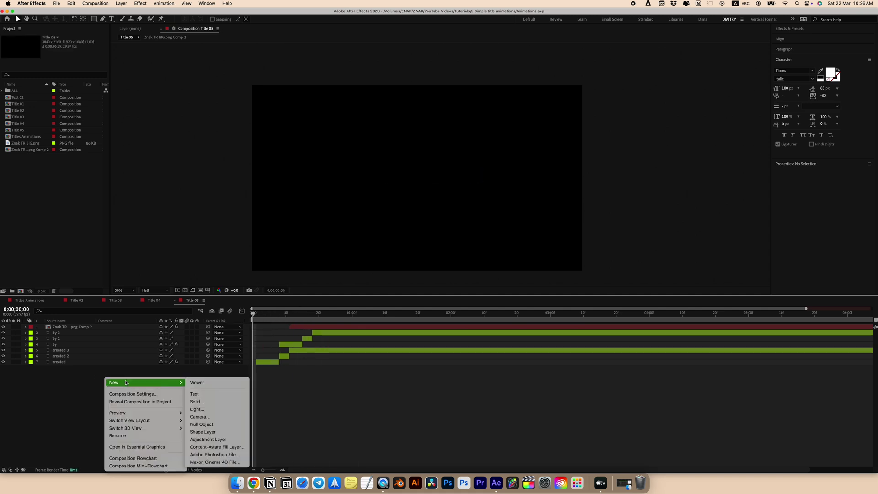
pyautogui.click(208, 439)
pyautogui.hotkey('ctrl', 'space')
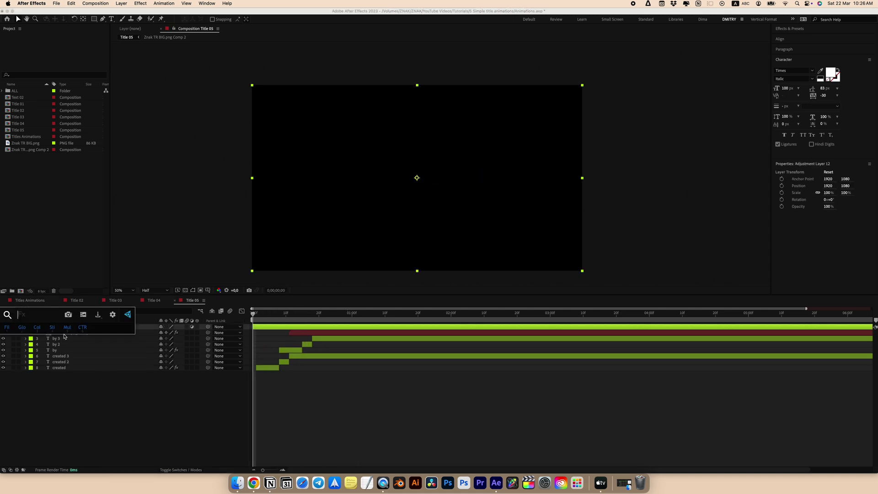
pyautogui.write('post')
pyautogui.press('Return')
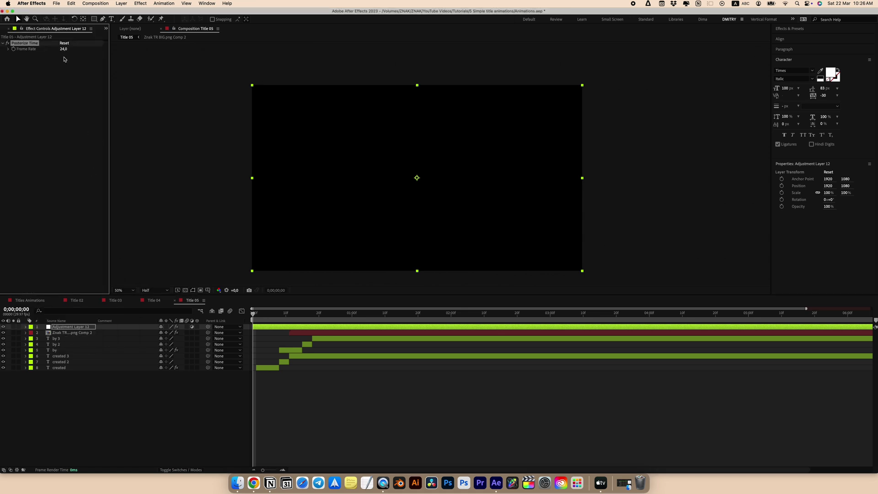
# Add a second adjustment layer on top and apply the Deep Glow effect to it.
pyautogui.rightClick(66, 378)
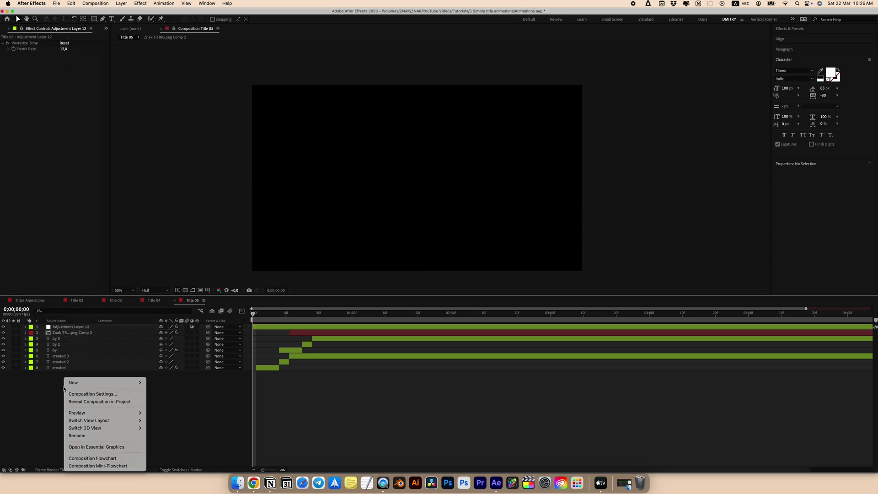
pyautogui.moveTo(132, 382)
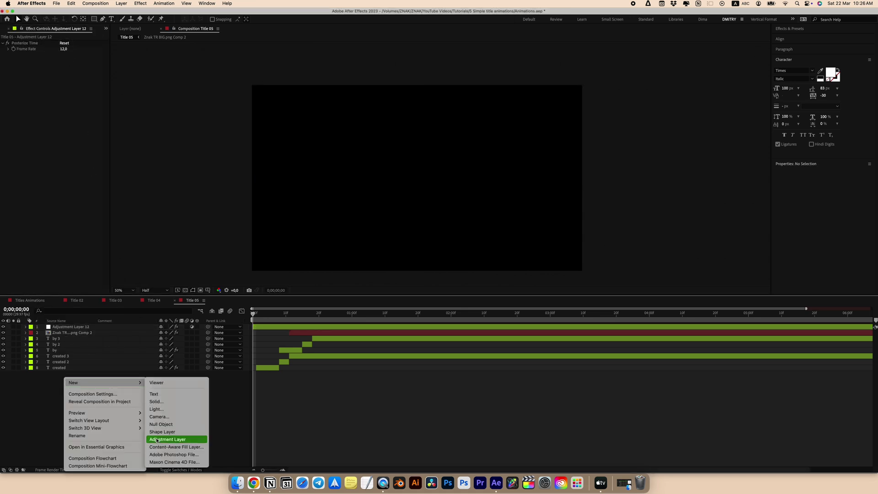
pyautogui.click(156, 440)
pyautogui.hotkey('ctrl', 'space')
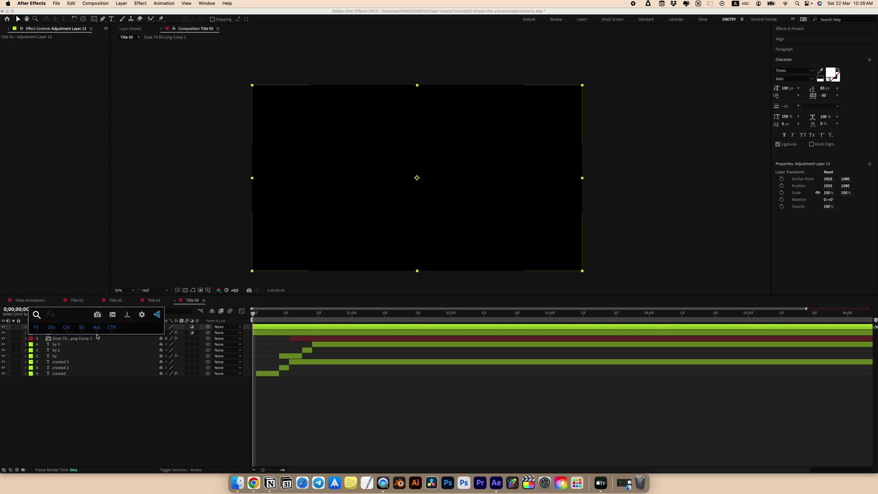
pyautogui.write('dee')
pyautogui.click(96, 337)
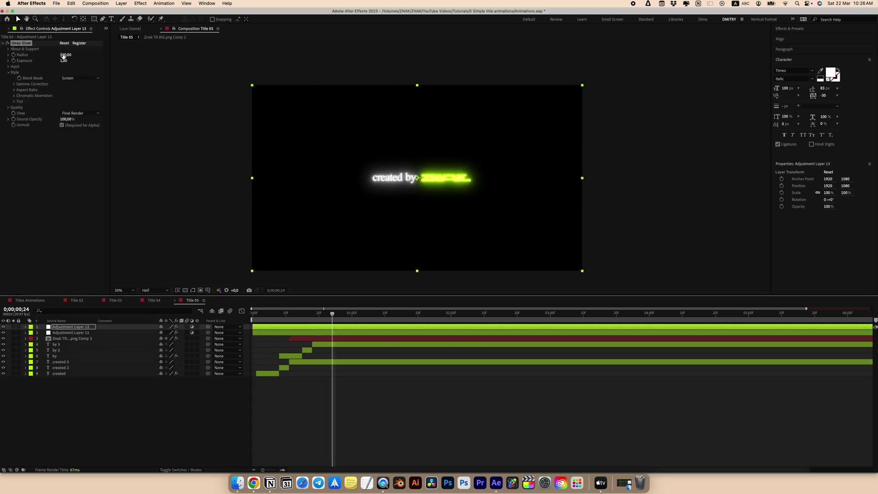
# Set the Deep Glow radius to 200 and exposure to 0,5, and preview the title animation from the start.
pyautogui.click(64, 54)
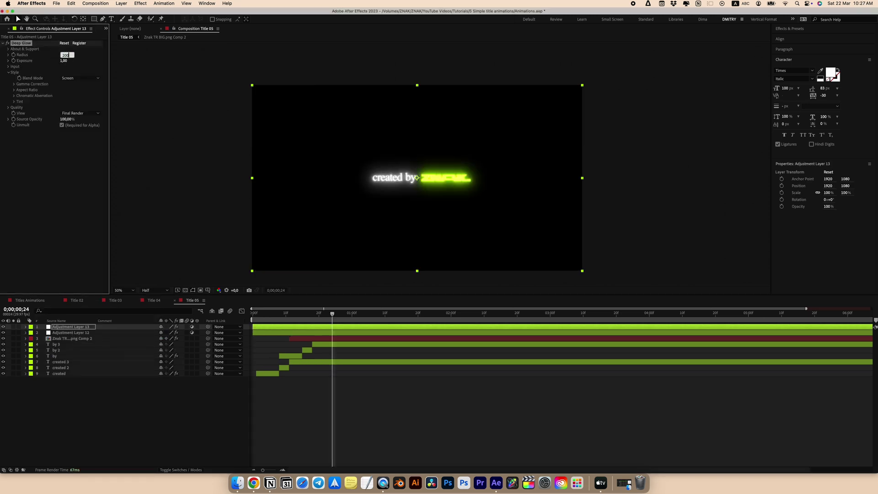
pyautogui.press('Return')
pyautogui.click(60, 62)
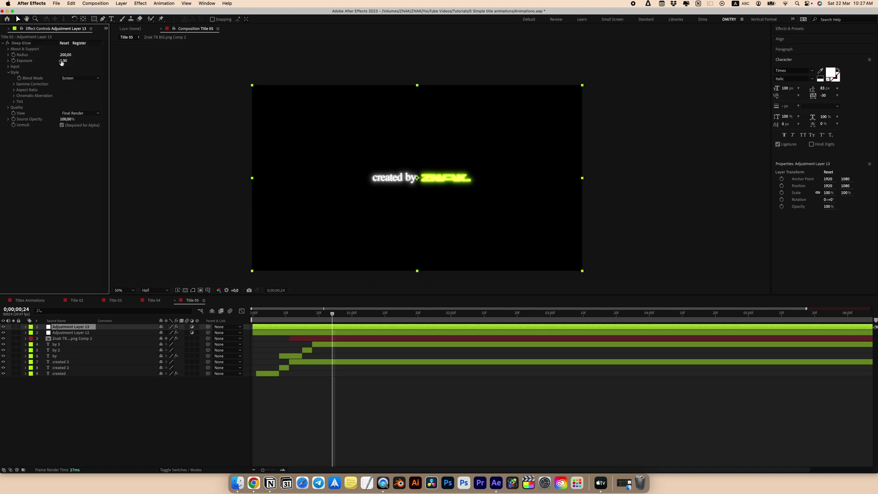
pyautogui.write('0,5')
pyautogui.press('Return')
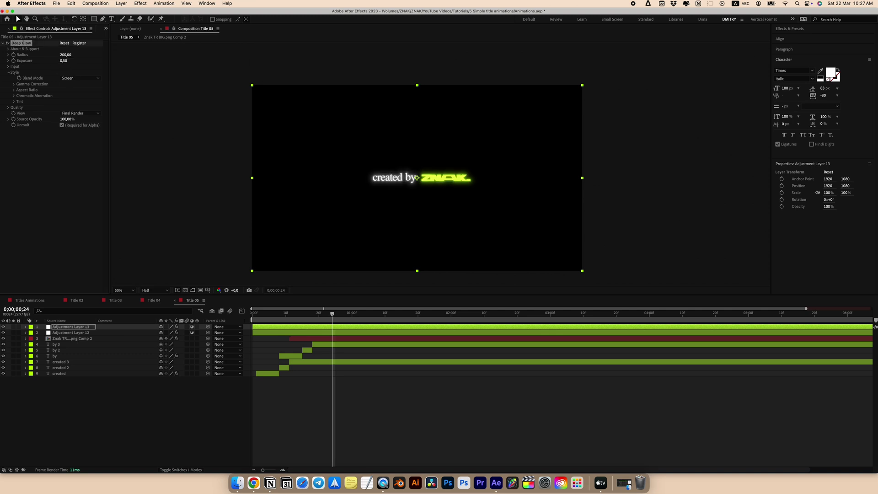
pyautogui.moveTo(328, 322); pyautogui.dragTo(230, 330)
pyautogui.press('space')
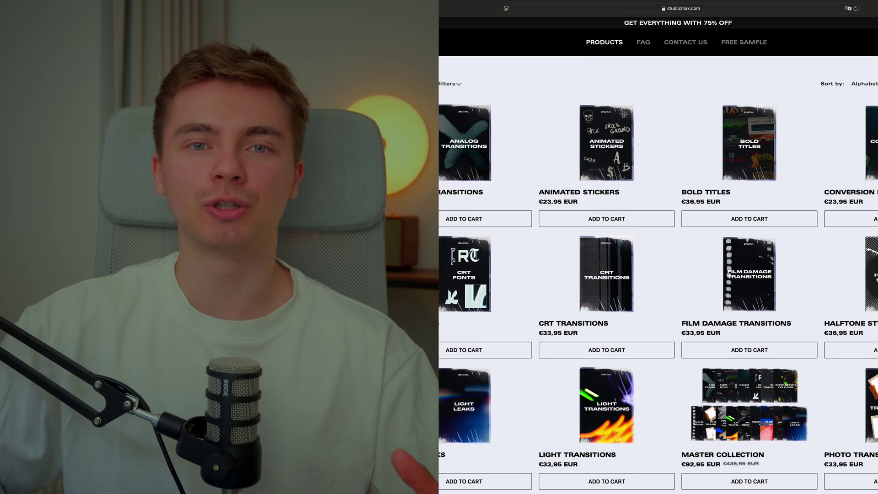
pyautogui.scroll(-3, 808, 343)
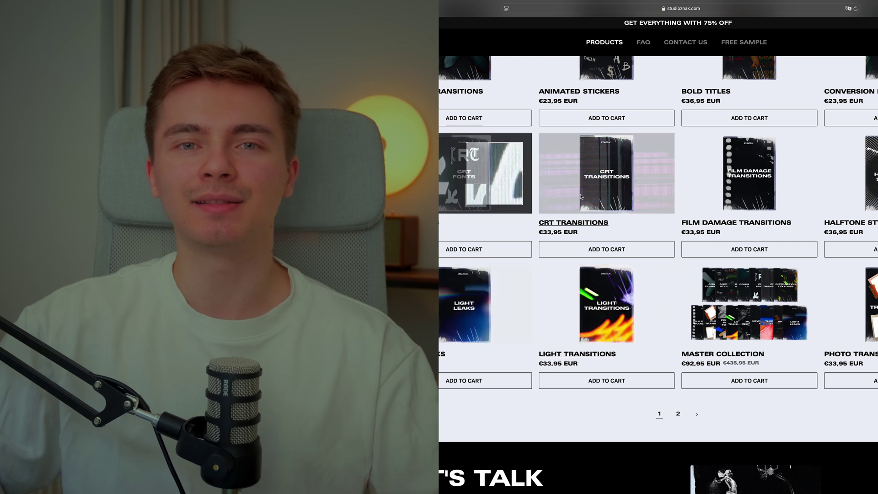
pyautogui.click(678, 415)
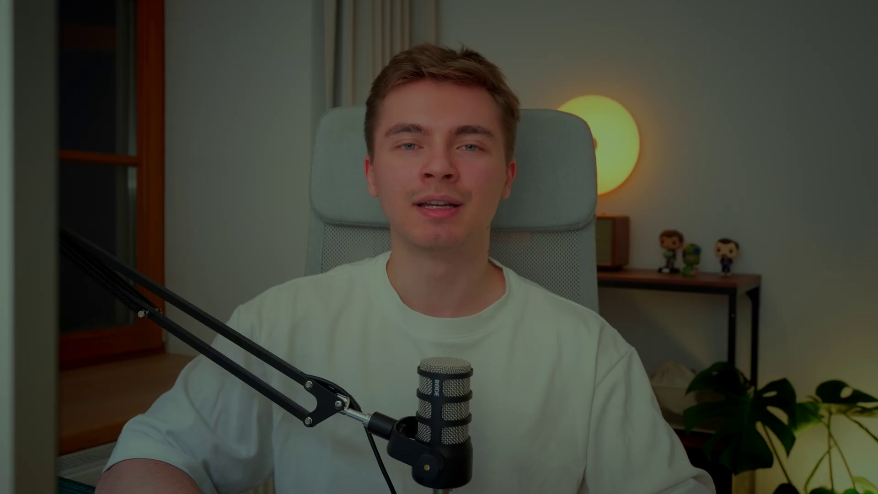